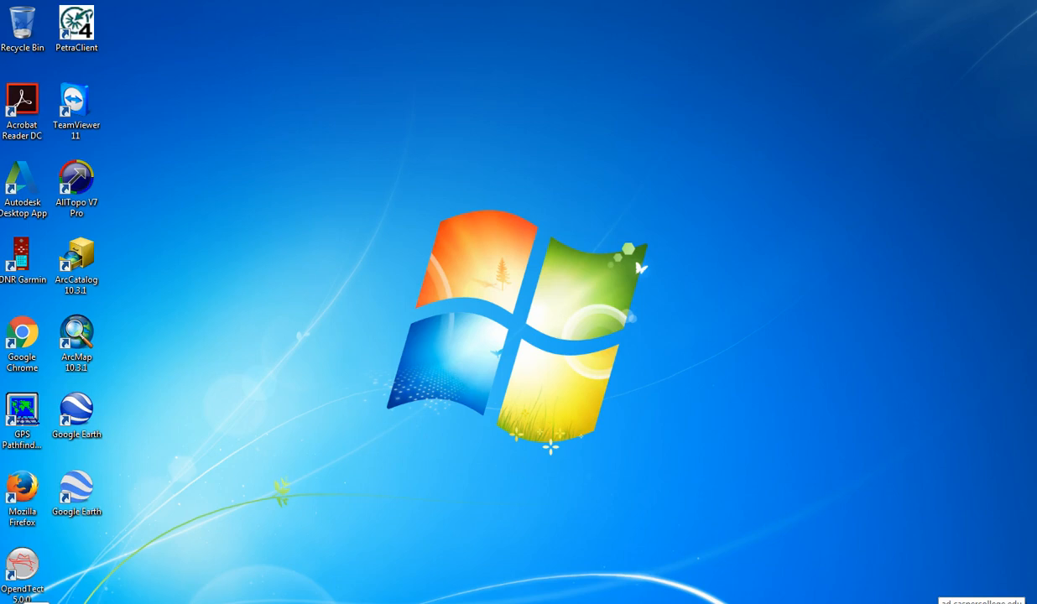
- Launch ArcScene 10.3.1 from the installed ArcGIS programs
key("super")
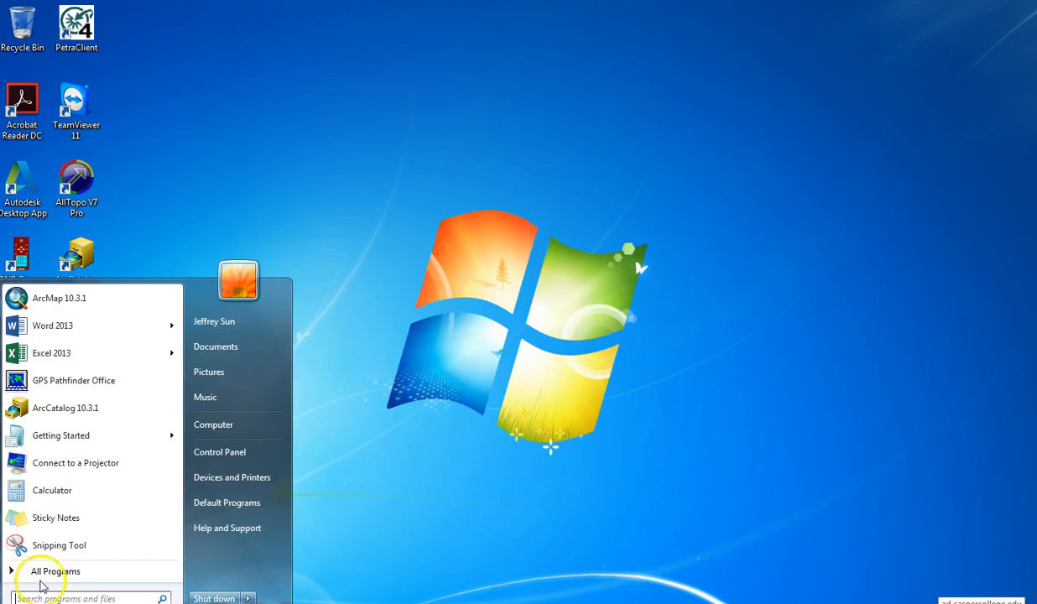
left_click(42, 571)
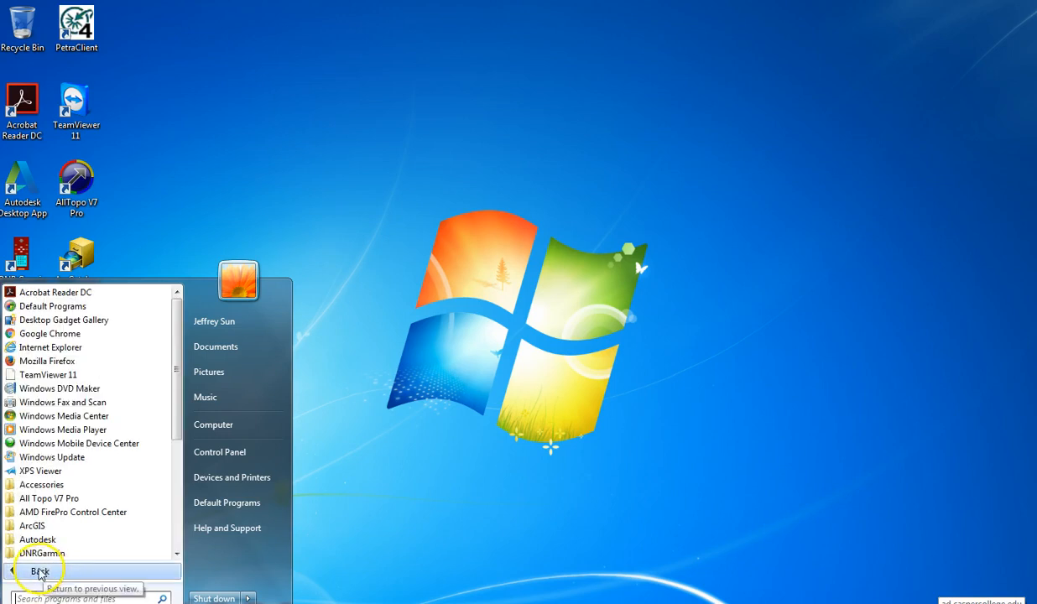
left_click(42, 526)
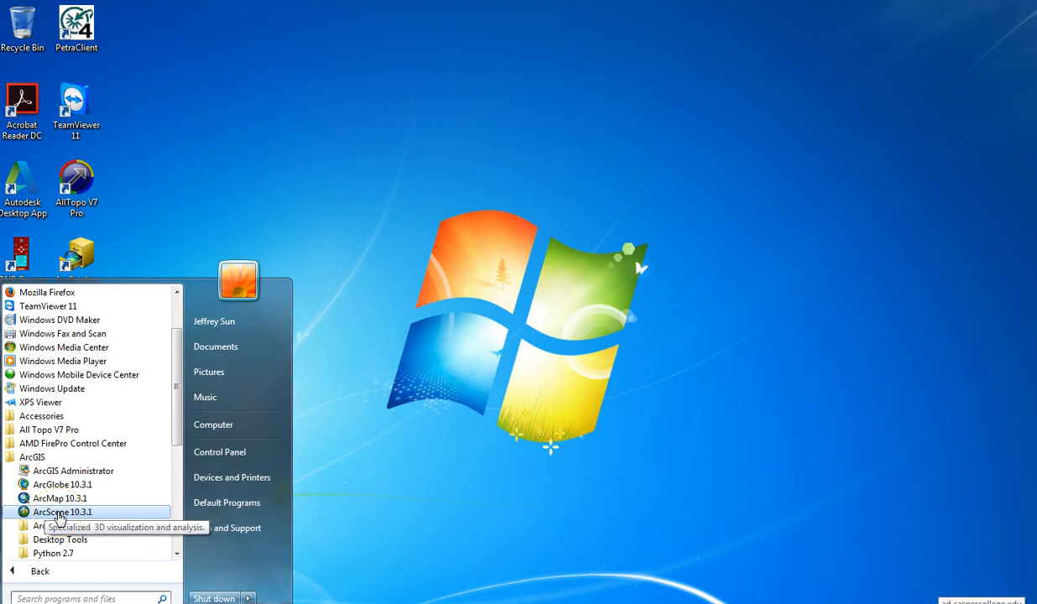
left_click(59, 514)
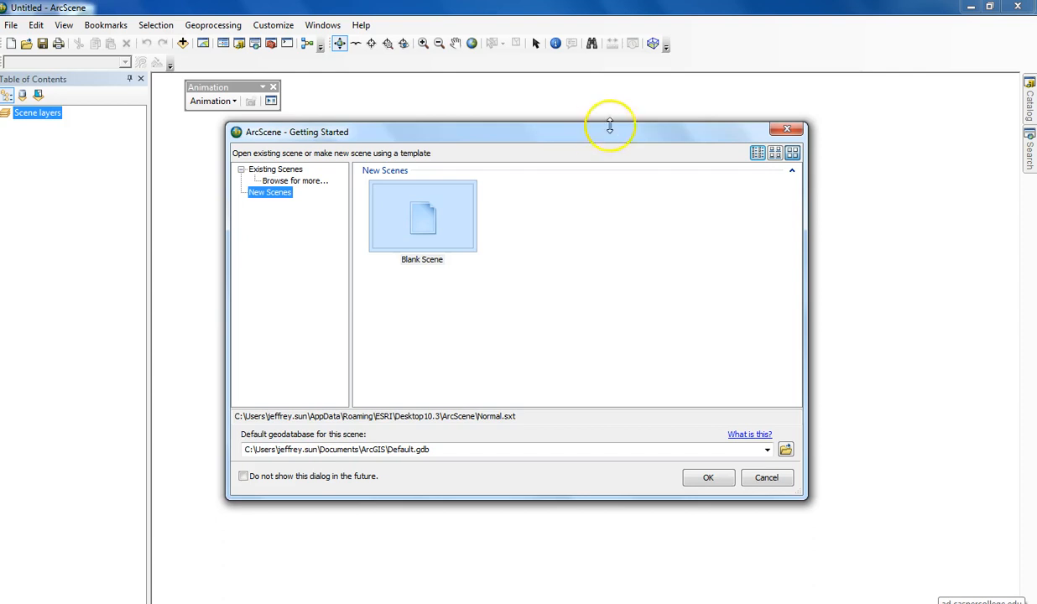
- Dismiss the Getting Started dialog and dock the floating Animation toolbar with the other toolbars
left_click(787, 128)
left_click_drag(239, 89, 241, 72)
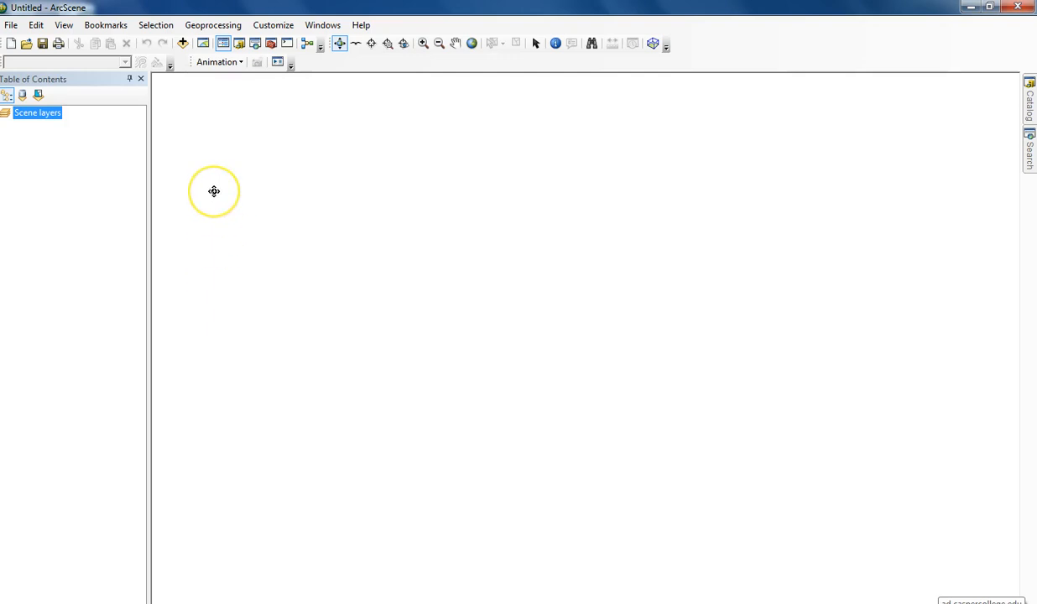
- Try to add the sb_dem raster from the LS_Data folder to the scene
left_click(183, 43)
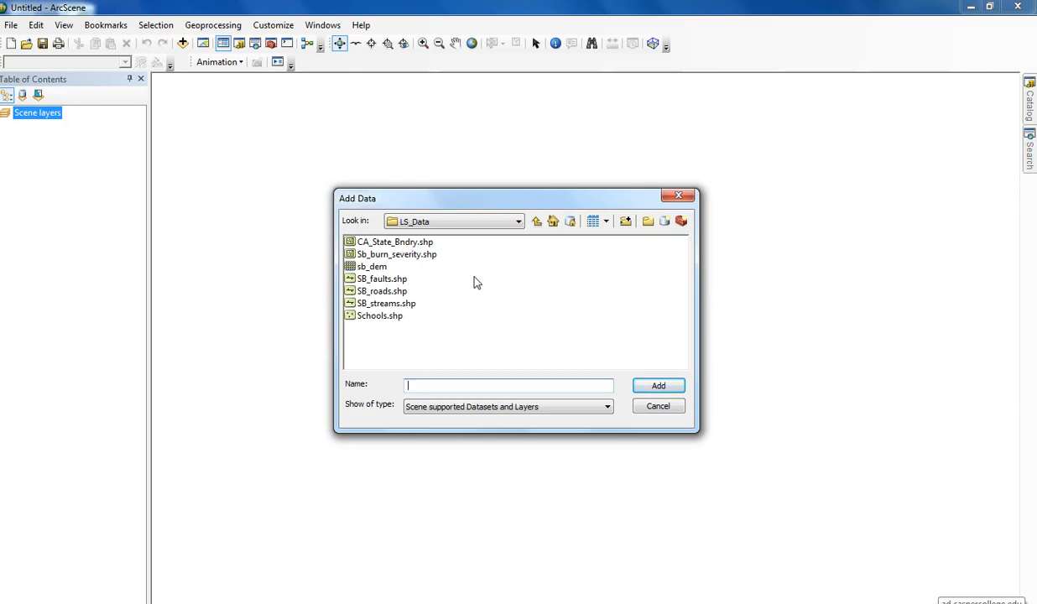
left_click(369, 265)
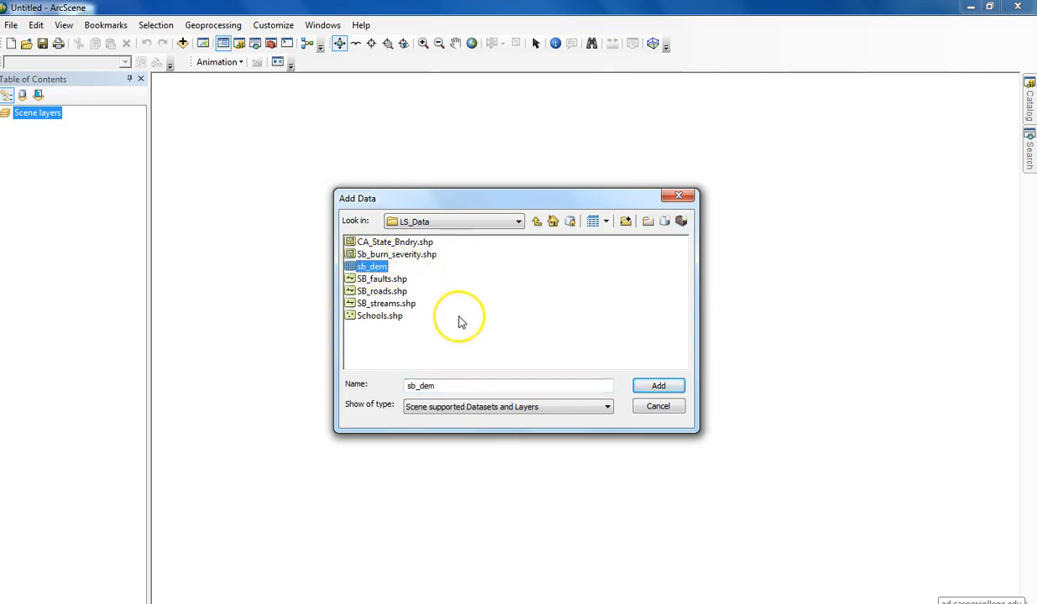
left_click(657, 387)
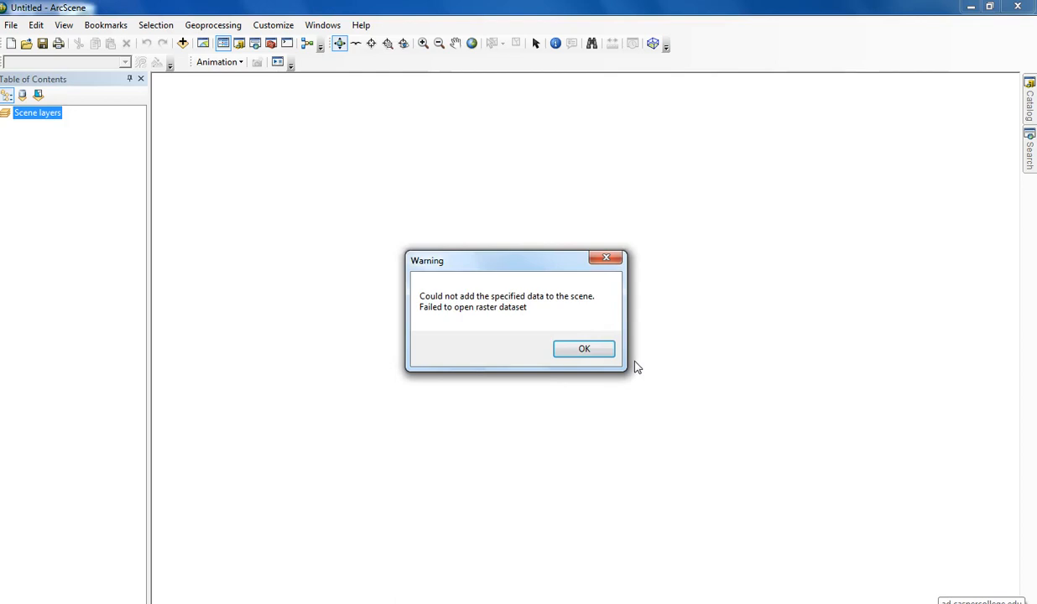
left_click(584, 350)
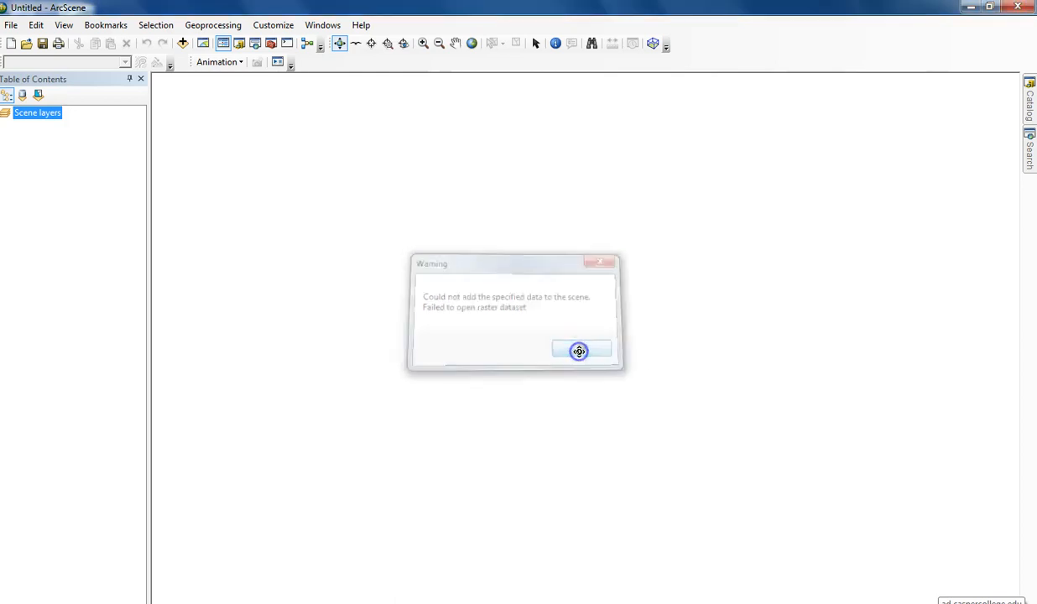
- Add the sb_dem1 raster to the scene from the nested SB_DEM_Data folder inside Unit_7
left_click(181, 43)
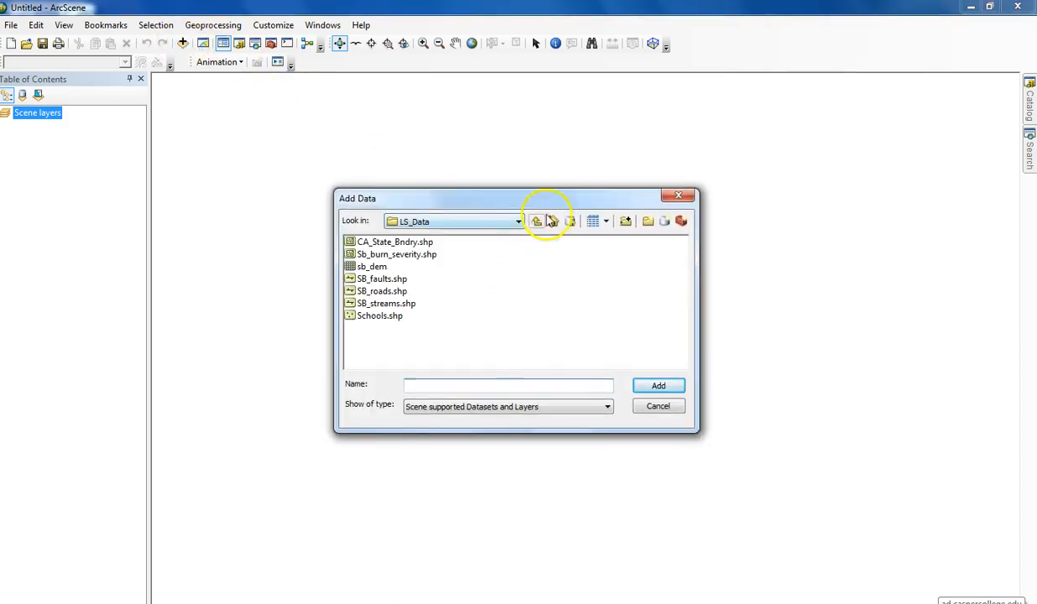
left_click(535, 221)
left_click(536, 220)
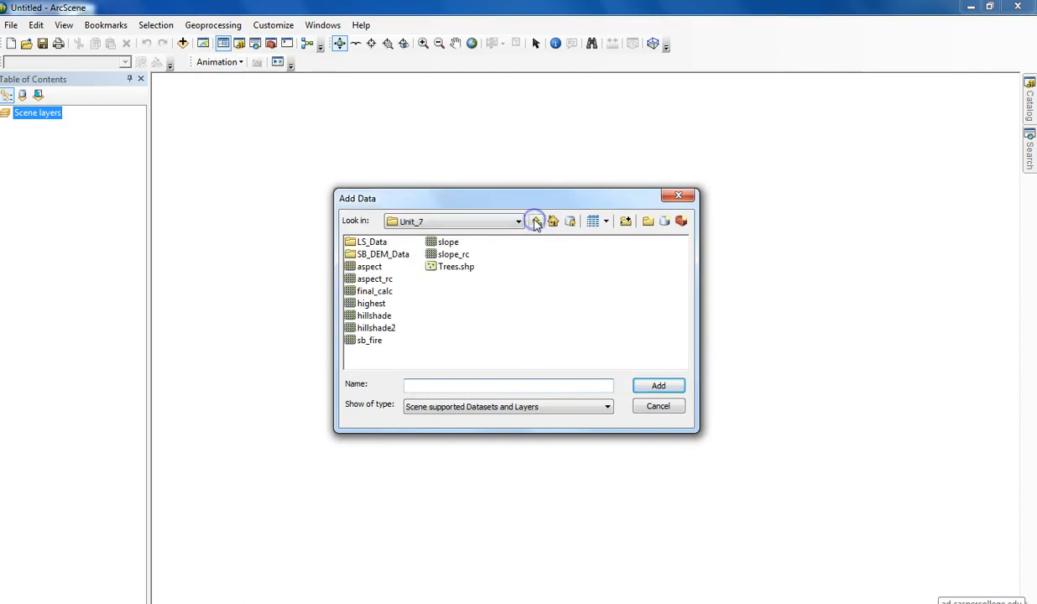
left_click(379, 254)
double_click(378, 253)
left_click(386, 243)
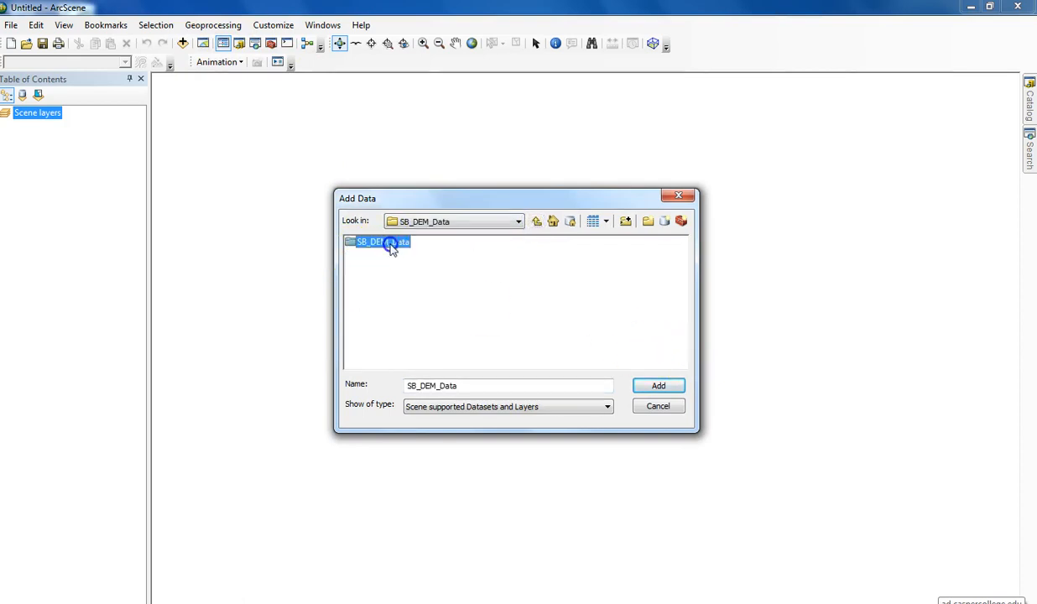
double_click(386, 243)
left_click(369, 242)
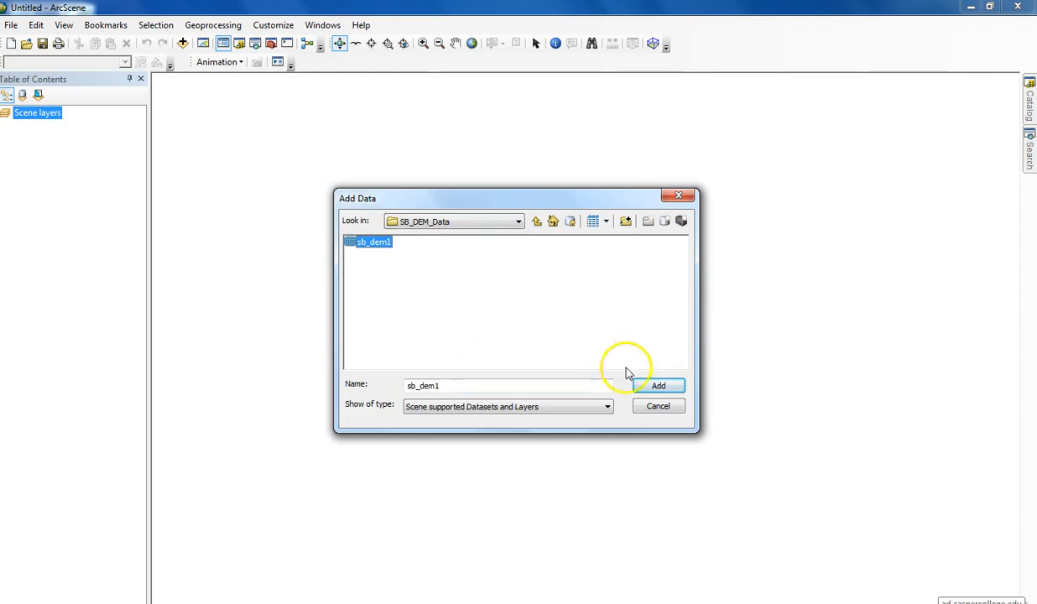
left_click(658, 388)
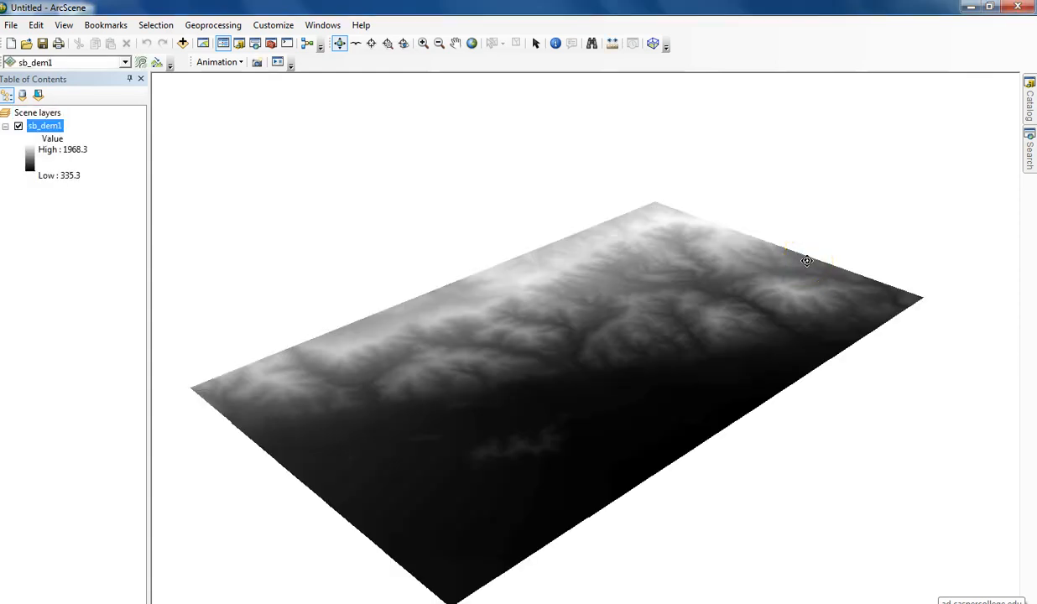
- Set the sb_dem1 layer's base heights to float on a custom surface, using sb_dem1 itself as the elevation source
left_click_drag(806, 261, 463, 442)
left_click_drag(429, 499, 449, 474)
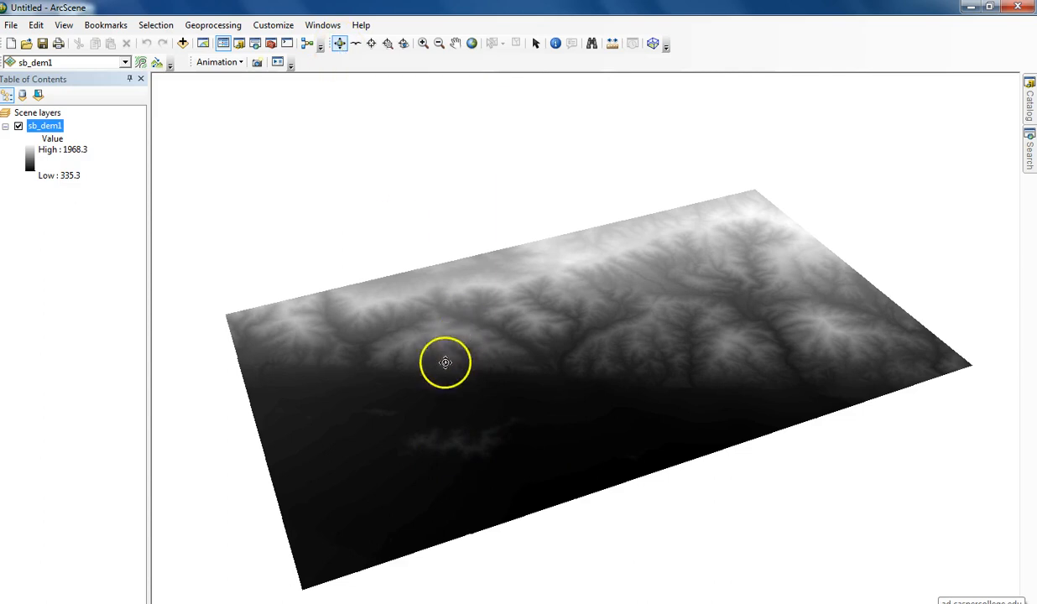
left_click(338, 46)
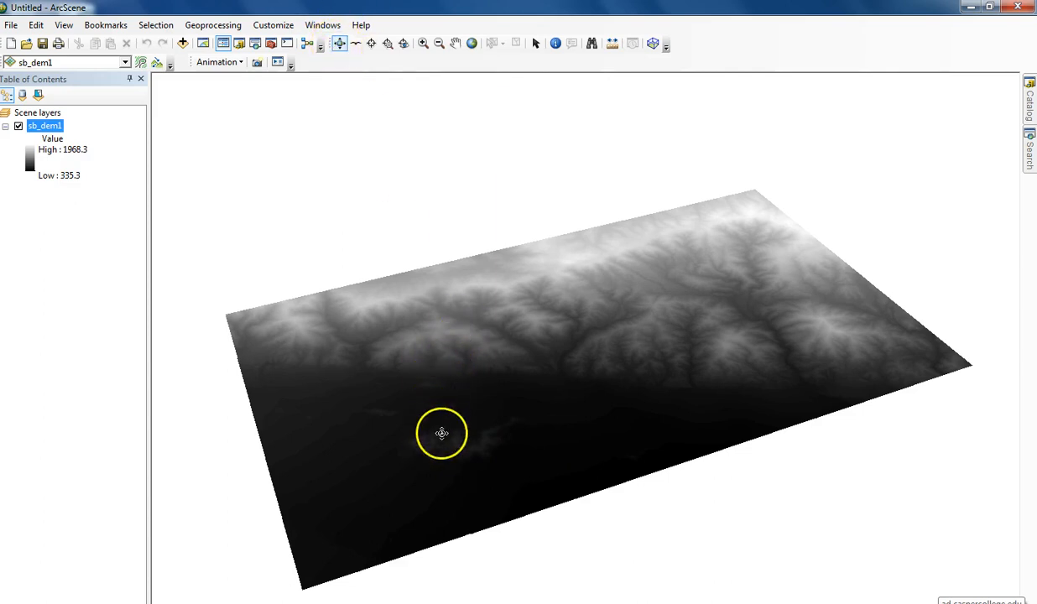
left_click_drag(430, 466, 375, 463)
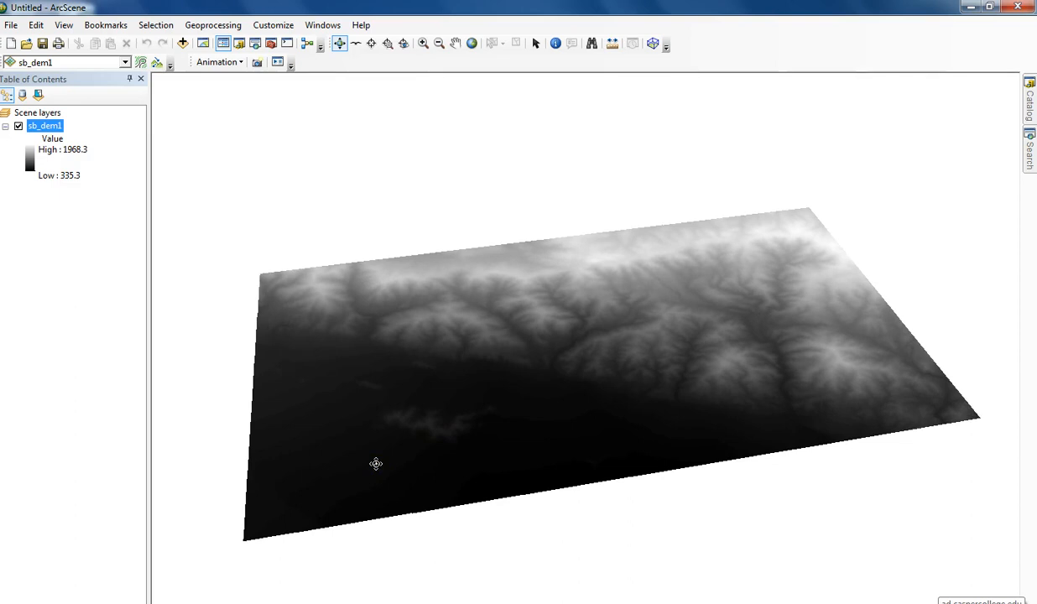
left_click_drag(376, 464, 412, 440)
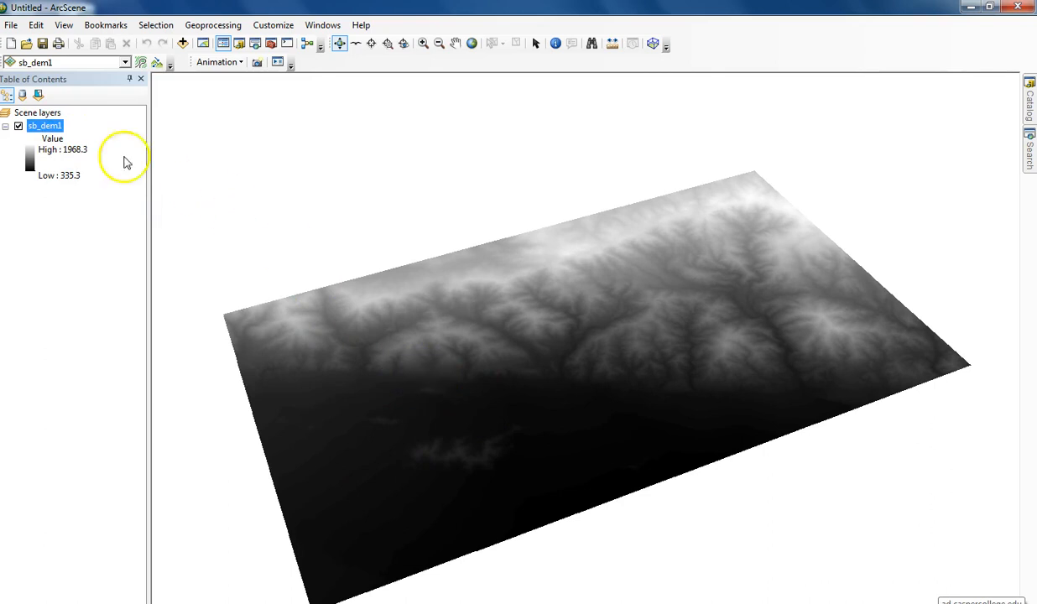
right_click(59, 126)
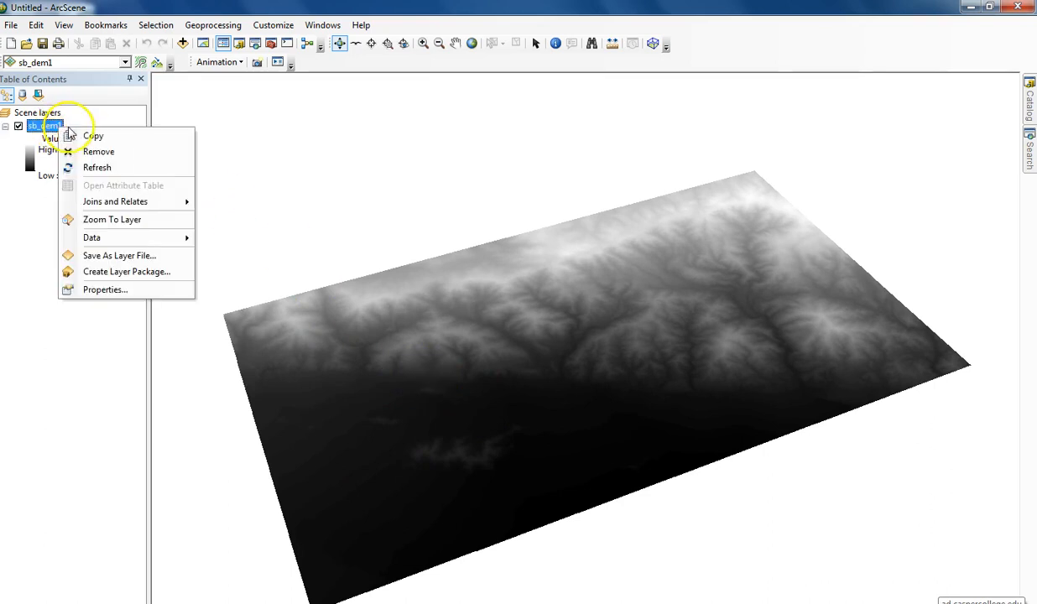
left_click(105, 290)
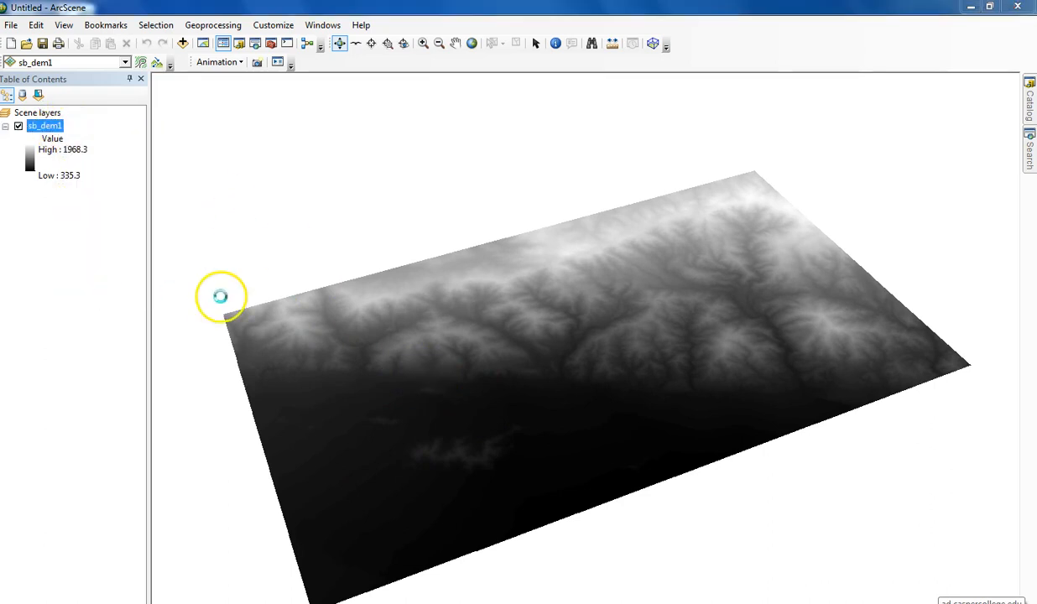
left_click(500, 136)
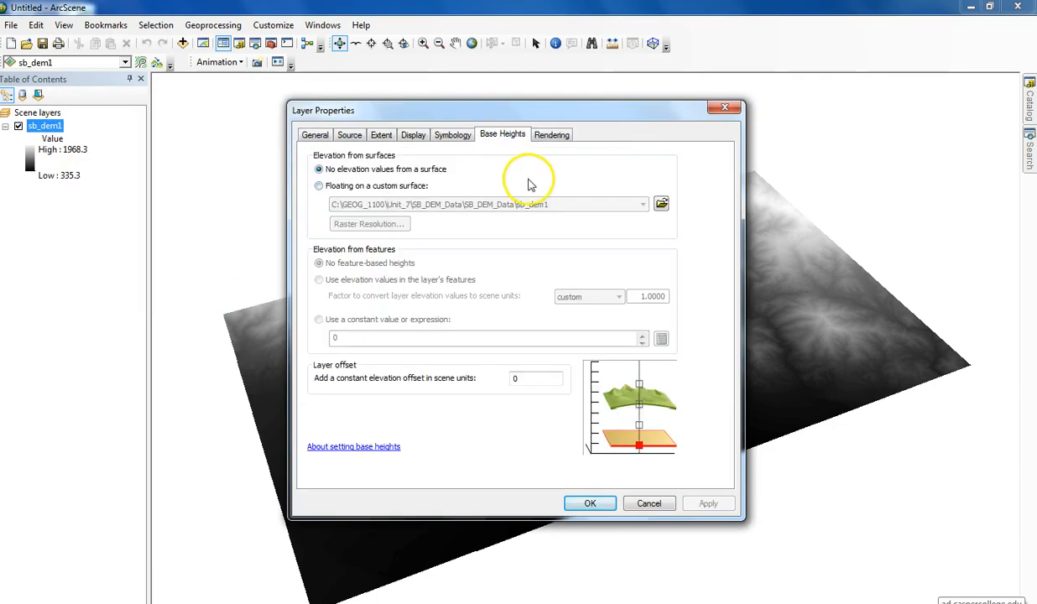
left_click(319, 185)
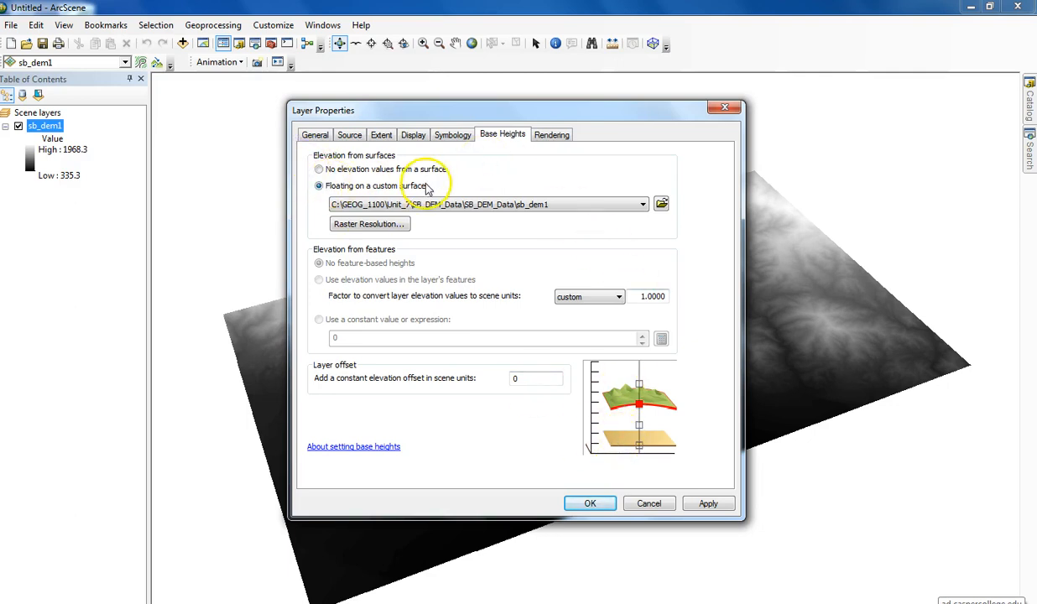
left_click(589, 504)
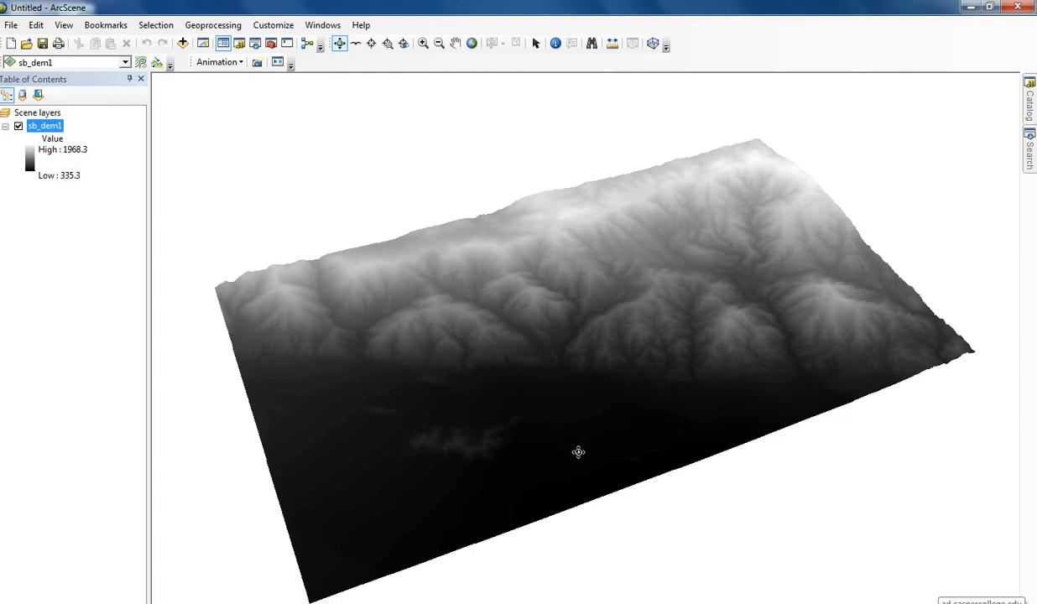
- Exaggerate the sb_dem1 terrain by setting its base-height elevation conversion factor to 2
left_click_drag(387, 495, 772, 388)
left_click(609, 342)
left_click_drag(609, 341, 319, 381)
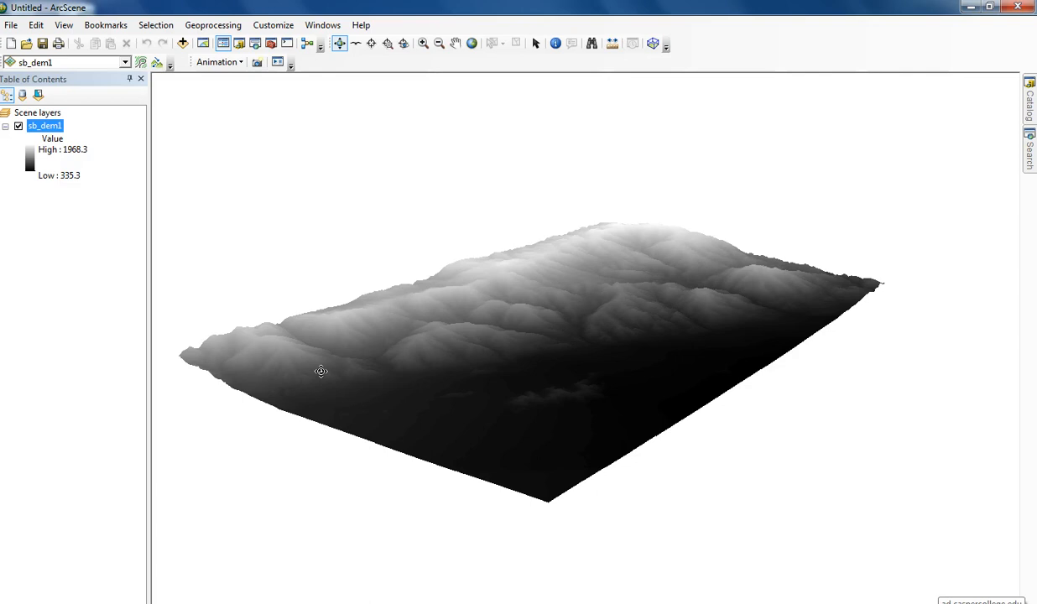
left_click_drag(321, 371, 410, 361)
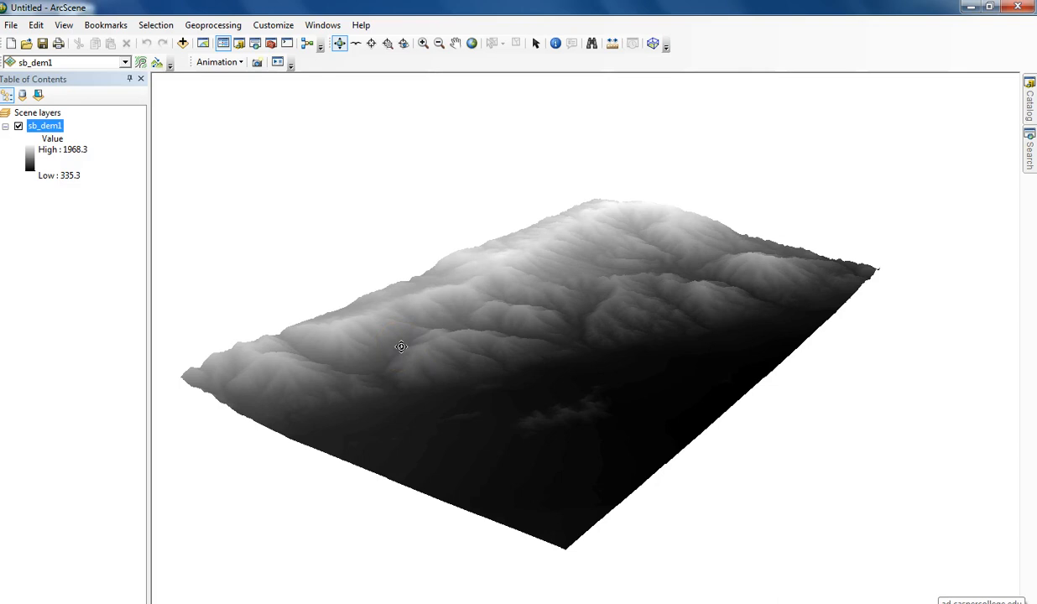
double_click(46, 124)
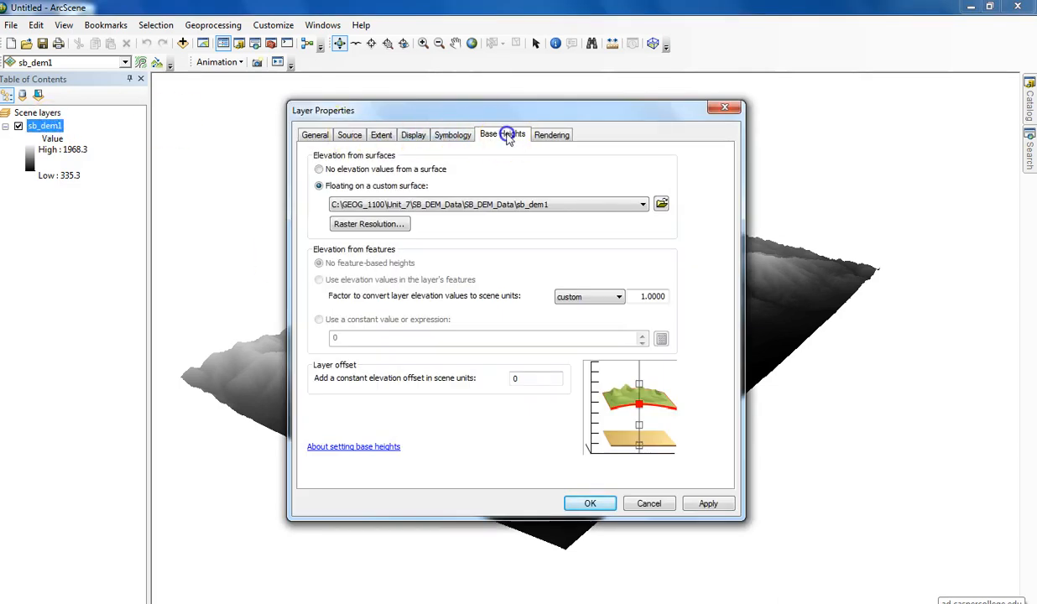
double_click(653, 296)
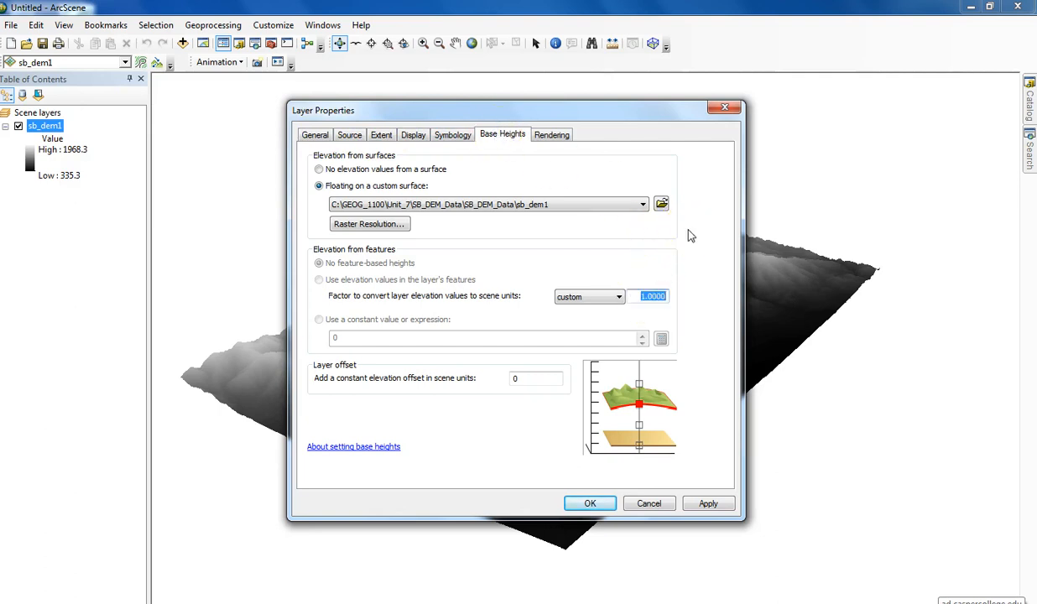
left_click(701, 249)
type("2")
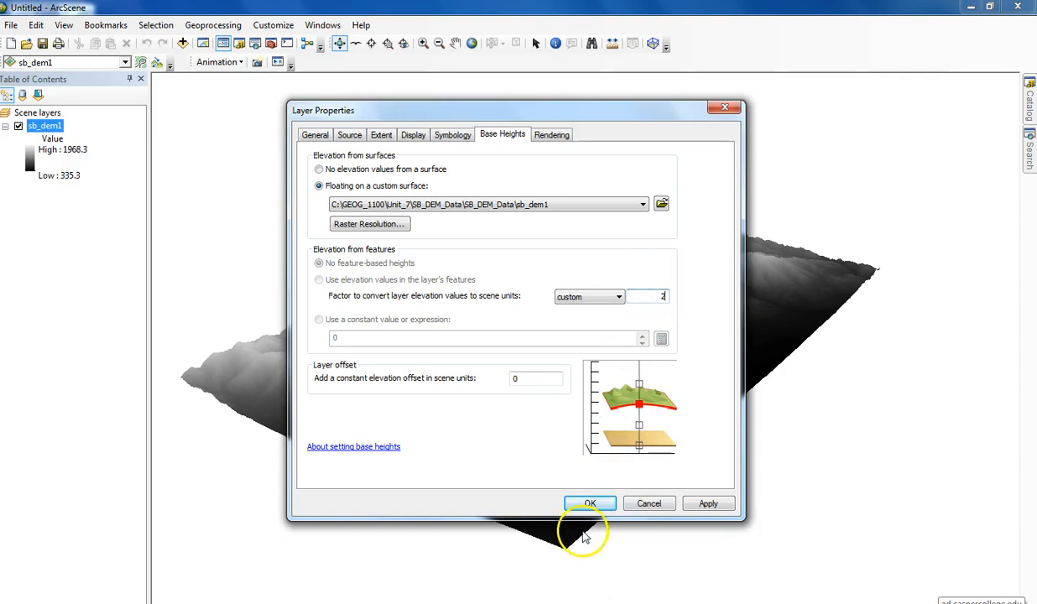
left_click(591, 504)
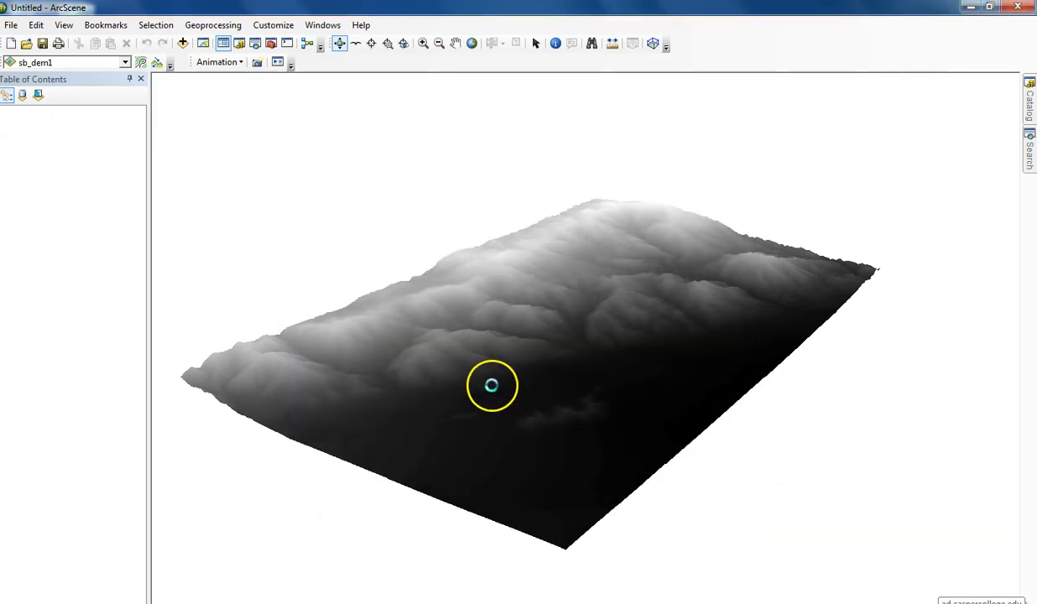
- Set the sb_dem1 layer's base-height elevation conversion factor to 5
left_click_drag(490, 389, 423, 370)
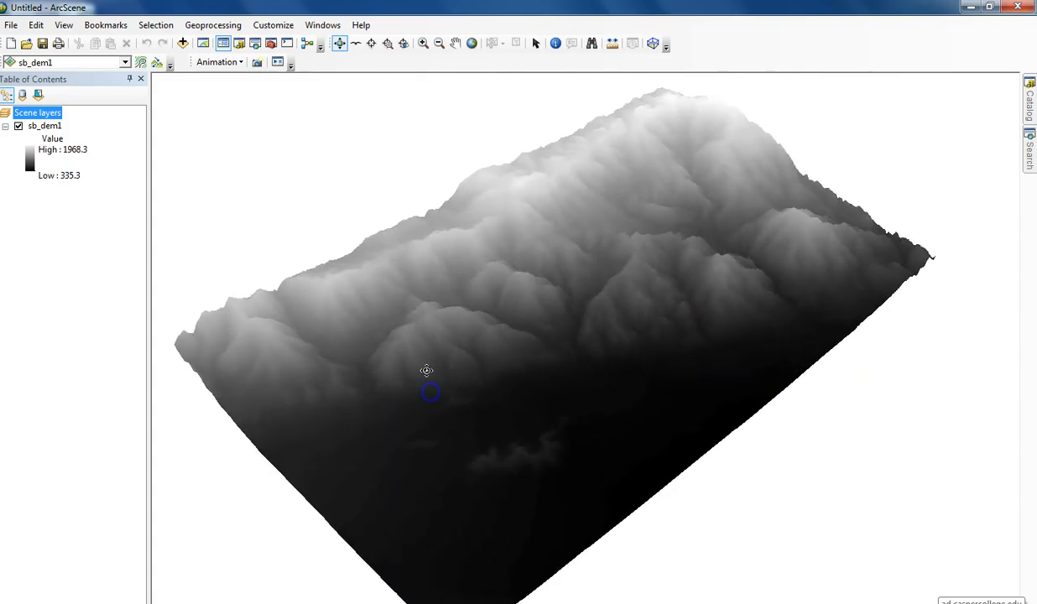
double_click(44, 126)
double_click(652, 296)
type("5")
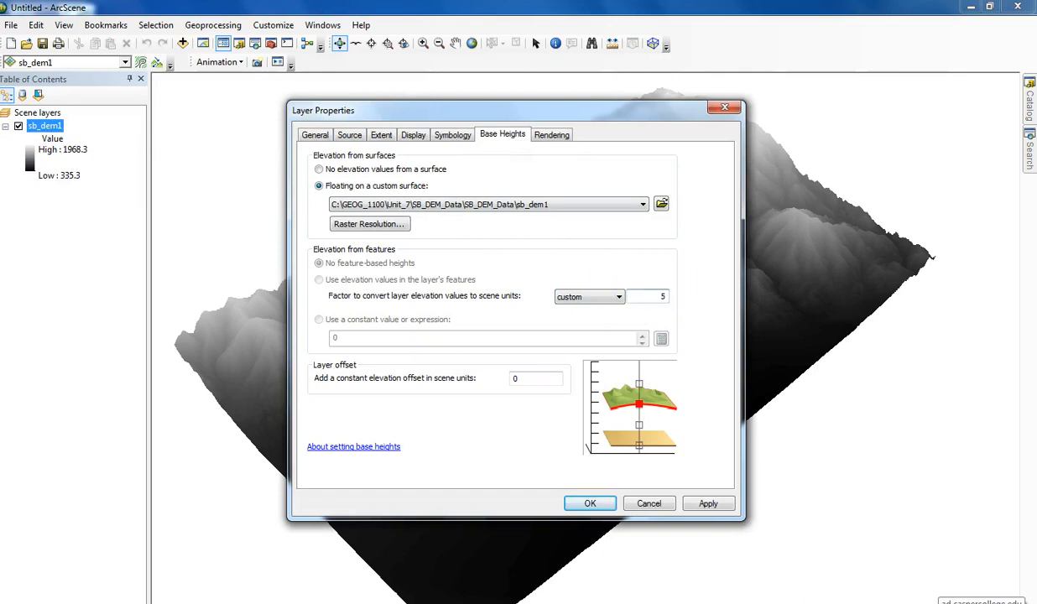
left_click(591, 504)
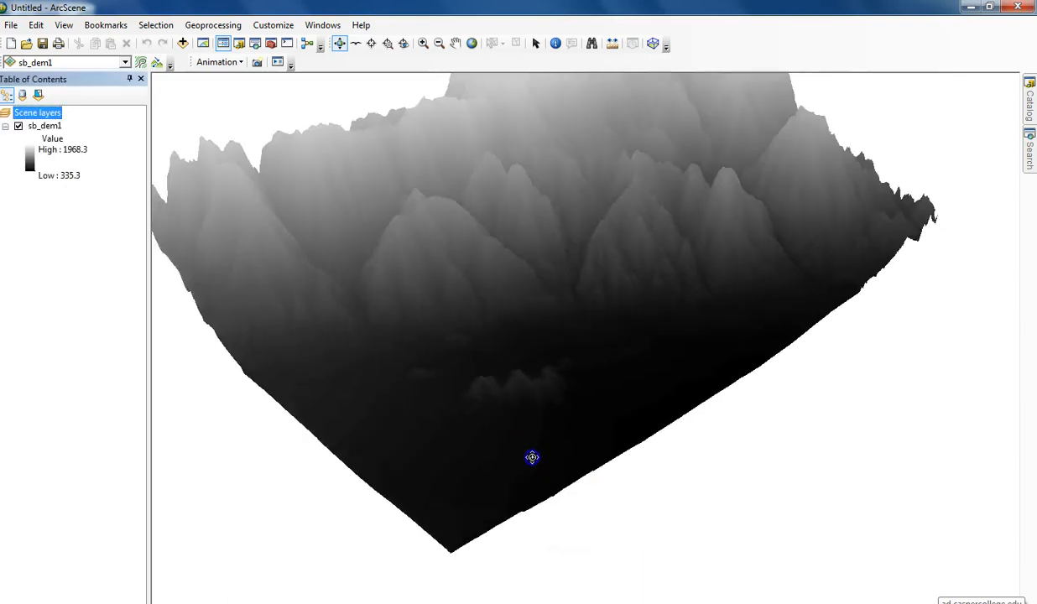
- Zoom to the full sb_dem1 layer and examine the exaggerated terrain from different angles
left_click_drag(533, 458, 861, 241)
left_click(48, 125)
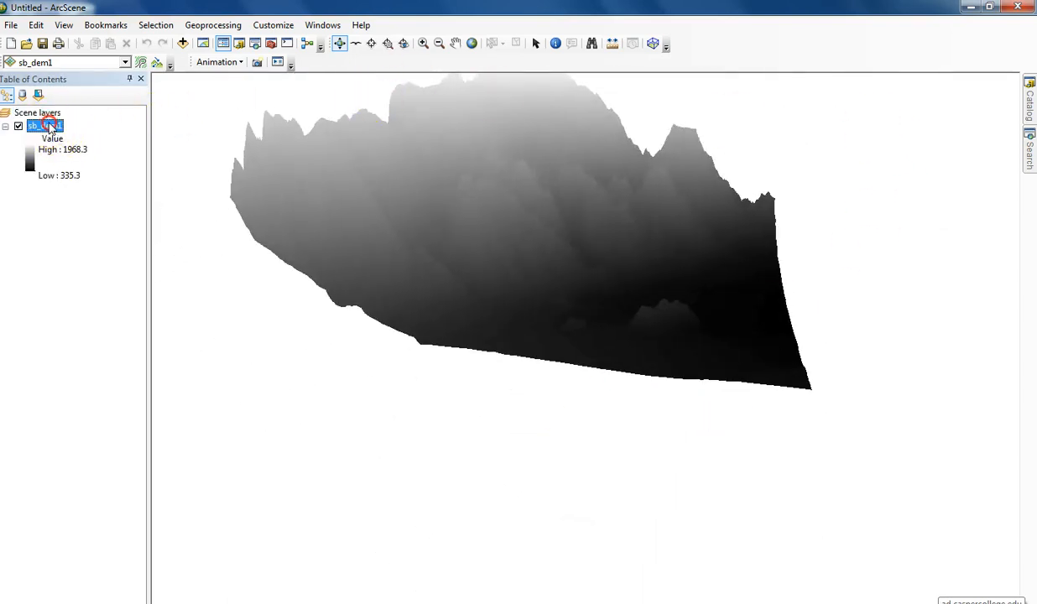
right_click(49, 125)
left_click(86, 217)
left_click_drag(494, 474, 503, 419)
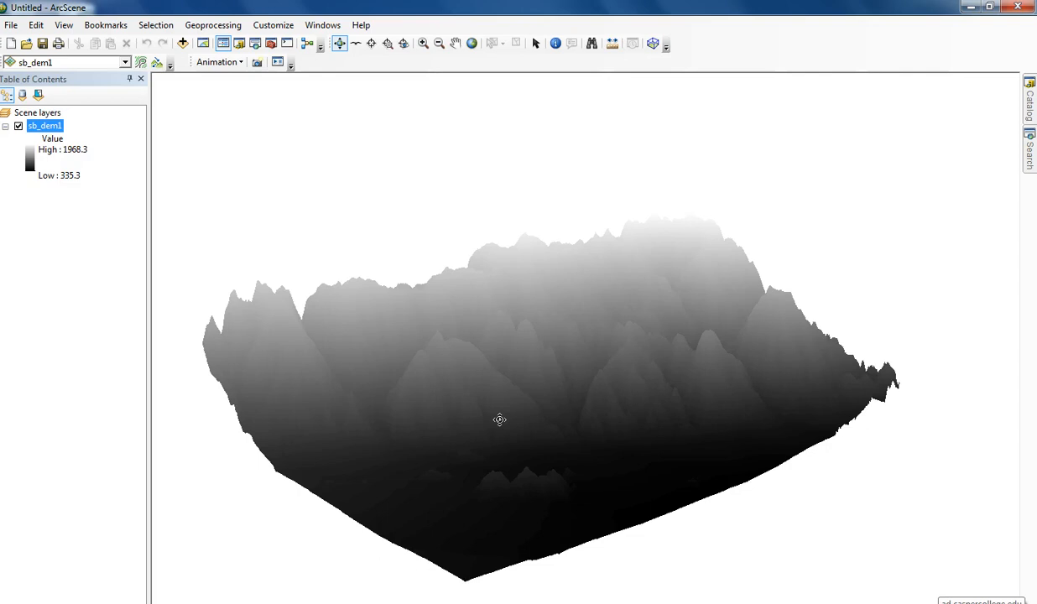
left_click_drag(577, 358, 426, 500)
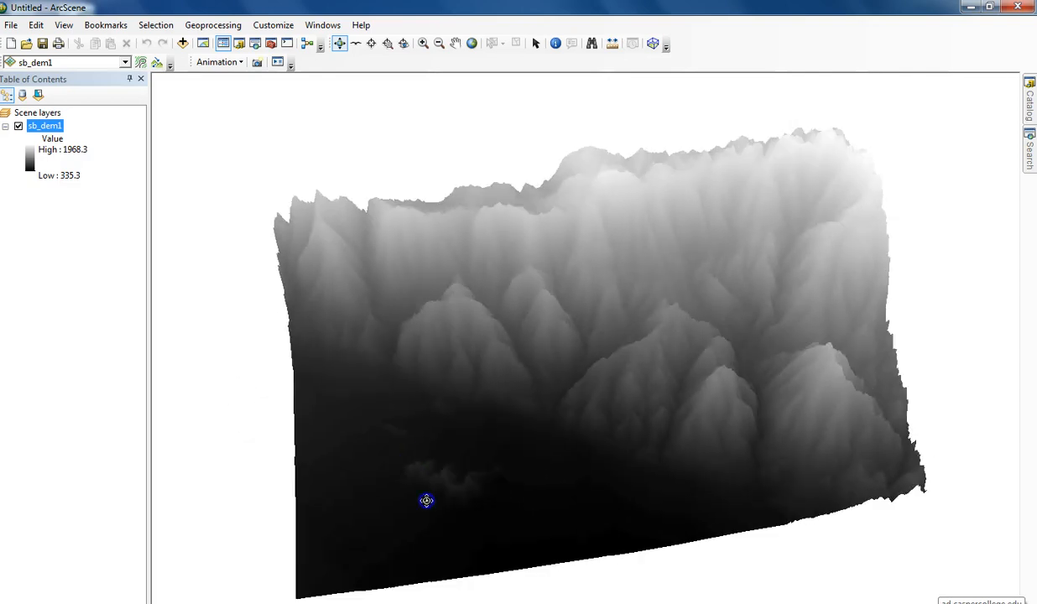
- Set the sb_dem1 layer's base-height elevation conversion factor back to 2
left_click_drag(375, 528, 500, 461)
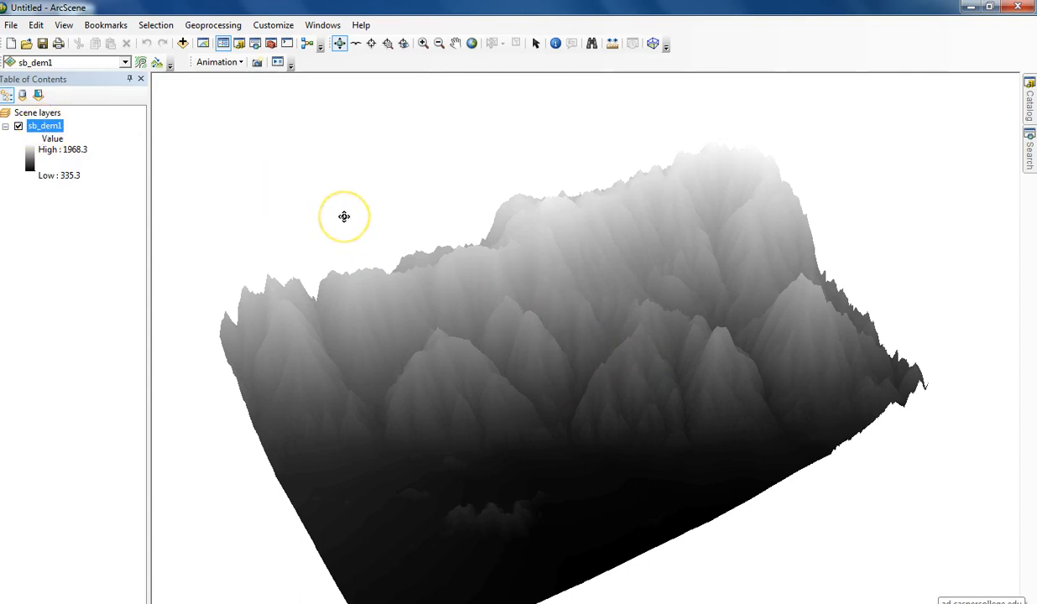
double_click(49, 126)
left_click_drag(643, 296, 709, 290)
type("2")
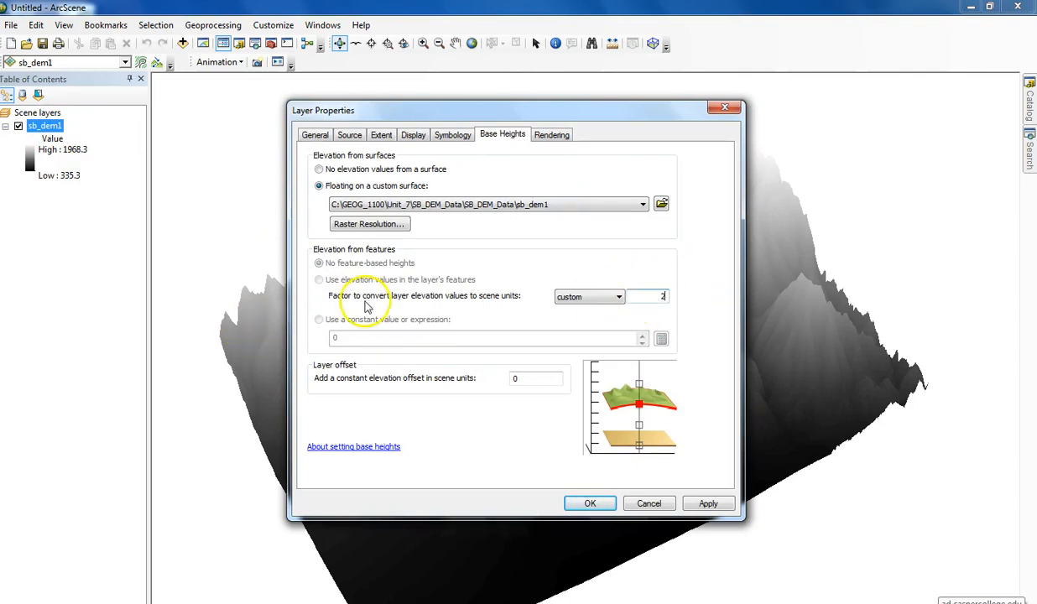
left_click(592, 502)
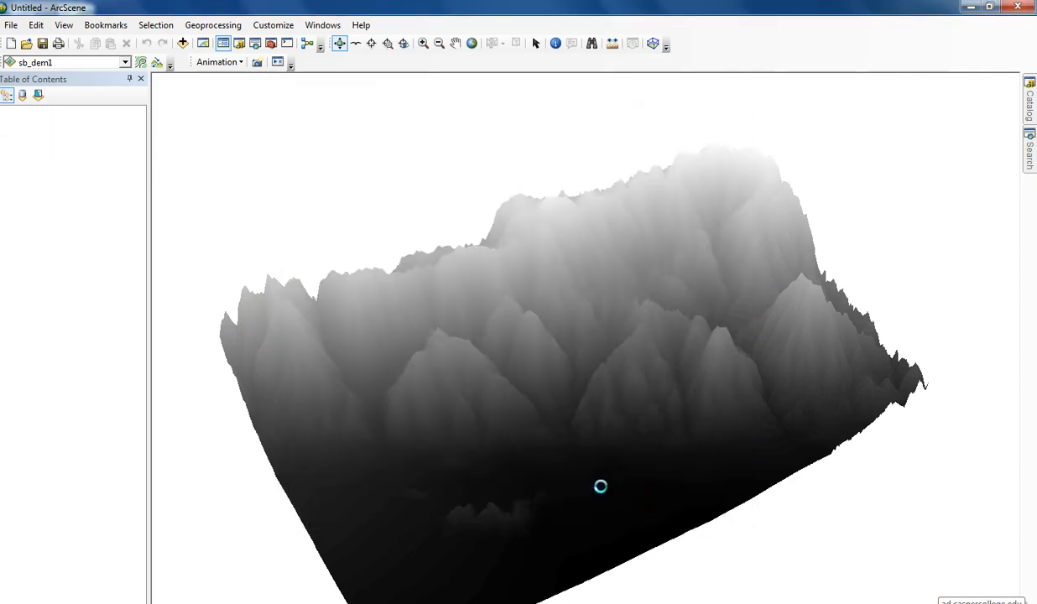
- Zoom to the sb_dem1 layer and examine the less exaggerated terrain from different angles
left_click_drag(601, 487, 725, 421)
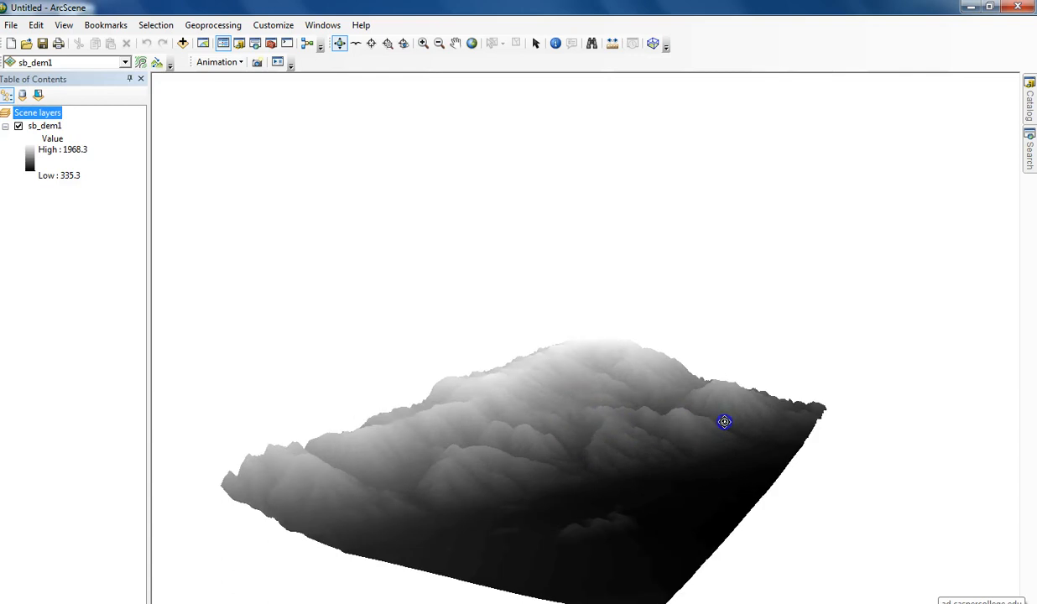
right_click(42, 129)
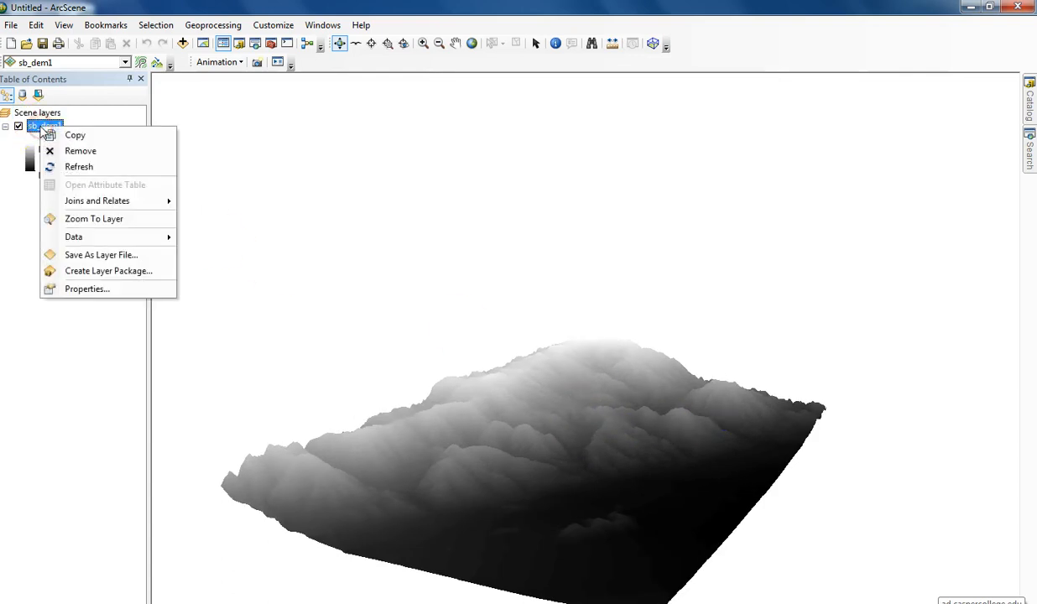
left_click(94, 218)
left_click_drag(525, 378, 576, 451)
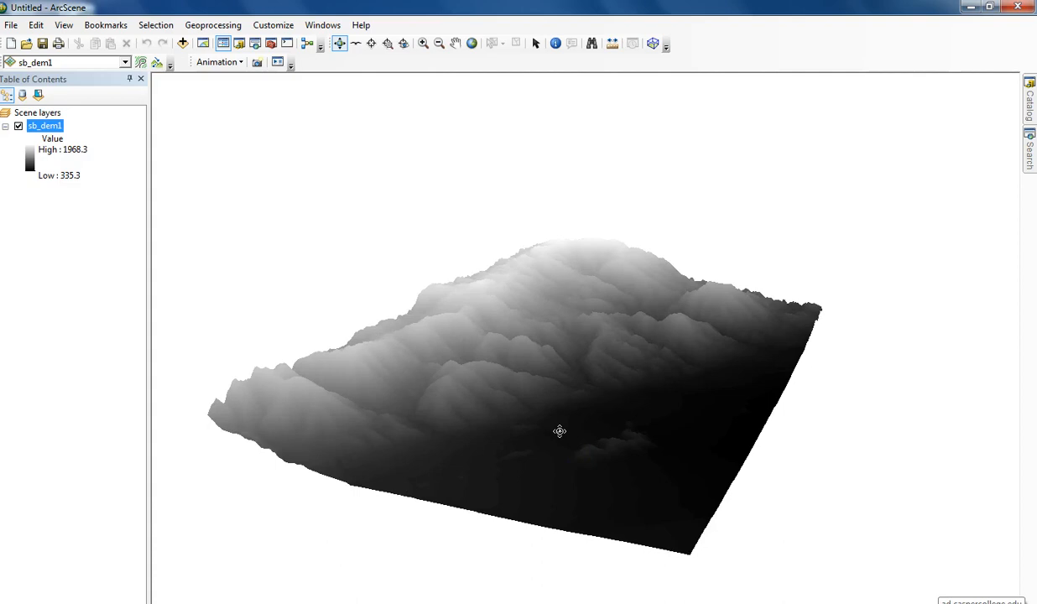
left_click_drag(634, 410, 469, 450)
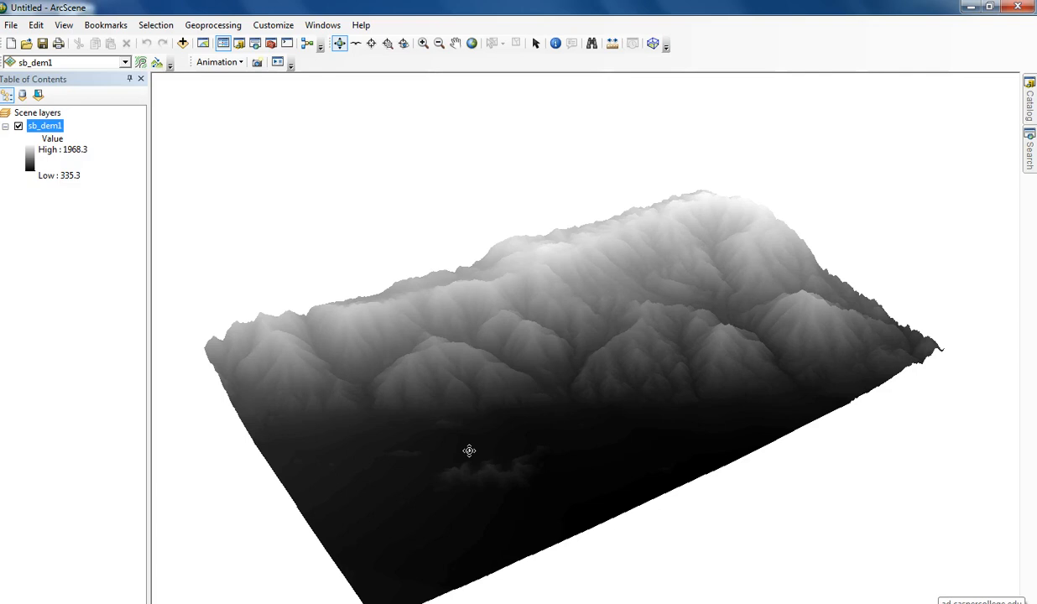
left_click(473, 438)
- Add the SB_roads, SB_streams and Schools shapefiles from the inner LS_Data folder of Unit_7 to the scene
left_click(182, 43)
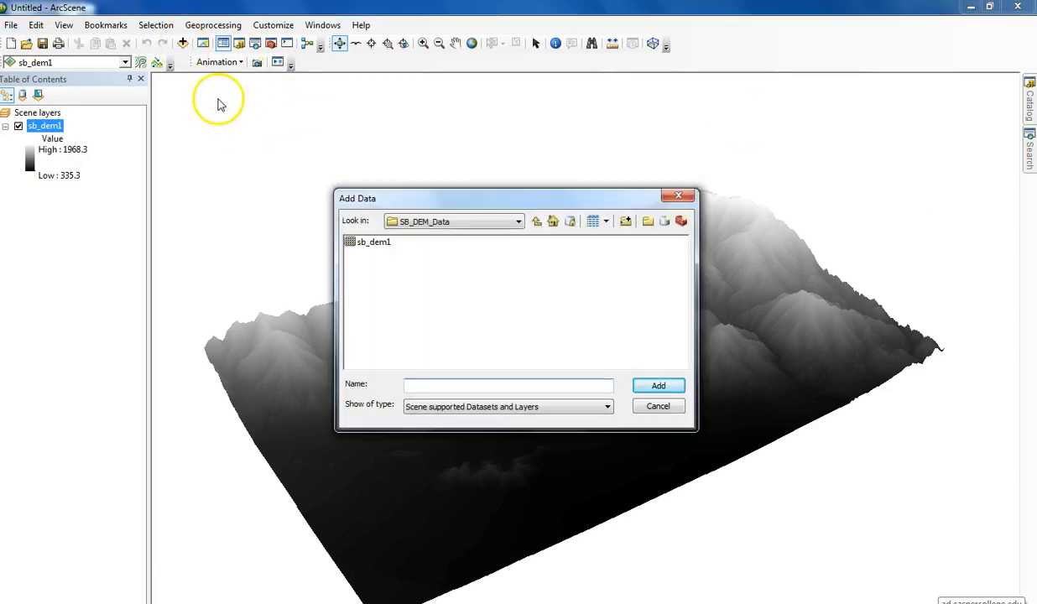
left_click(536, 221)
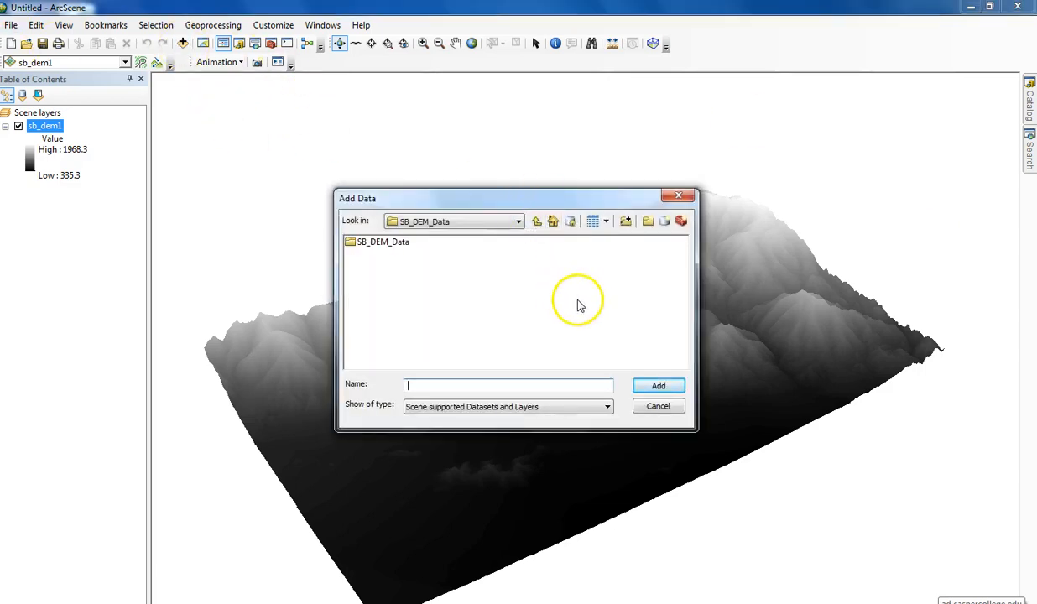
left_click(536, 221)
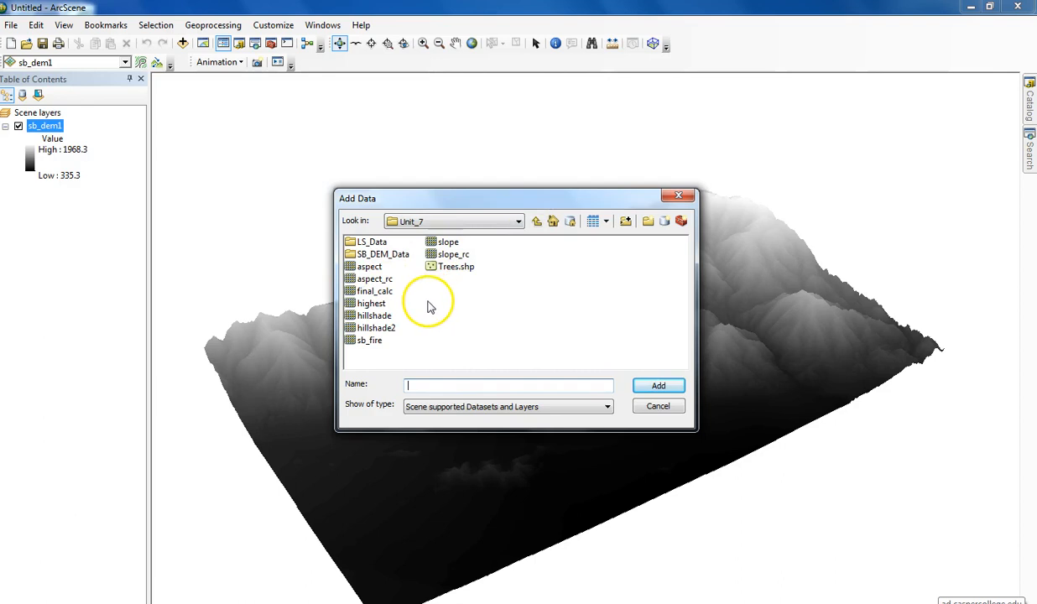
double_click(369, 243)
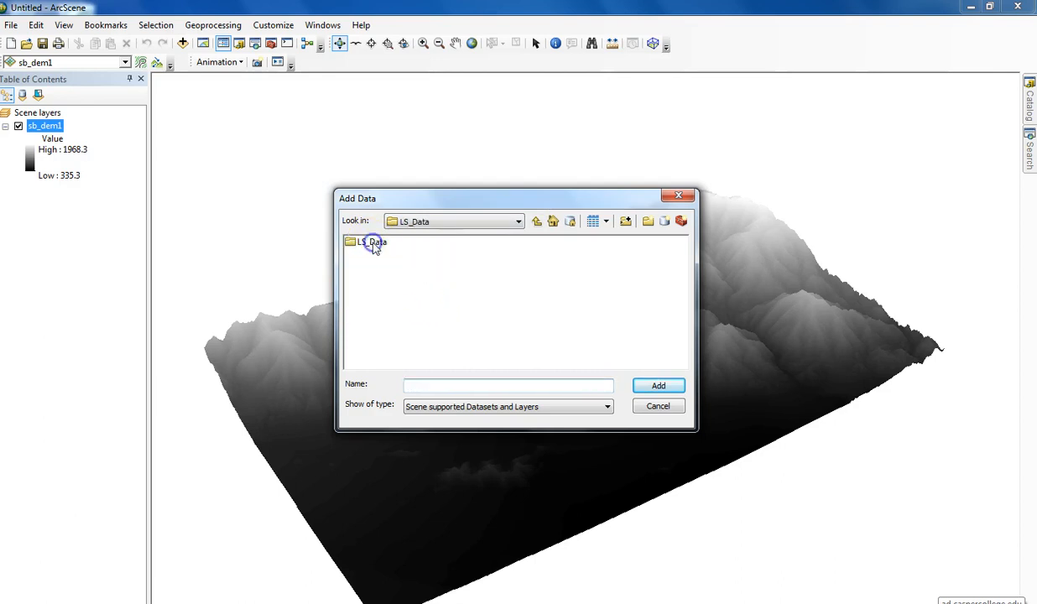
double_click(369, 242)
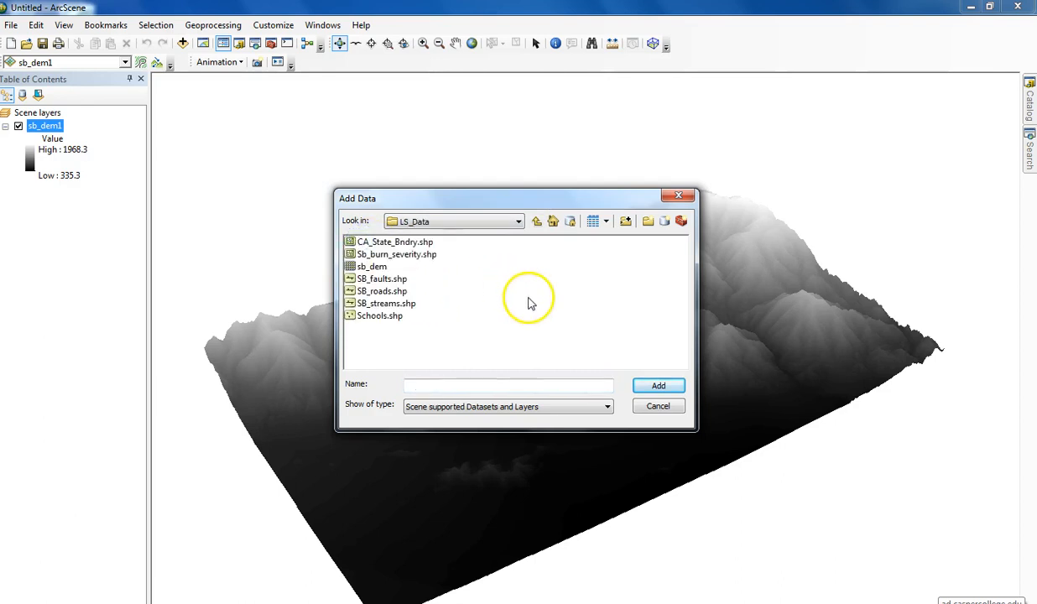
left_click(374, 293)
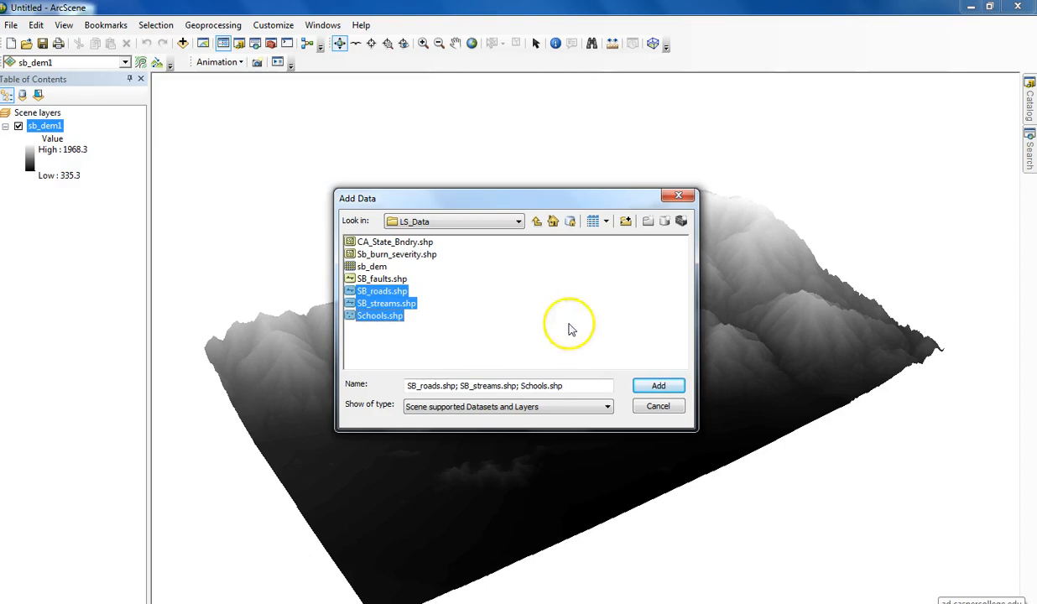
left_click(666, 388)
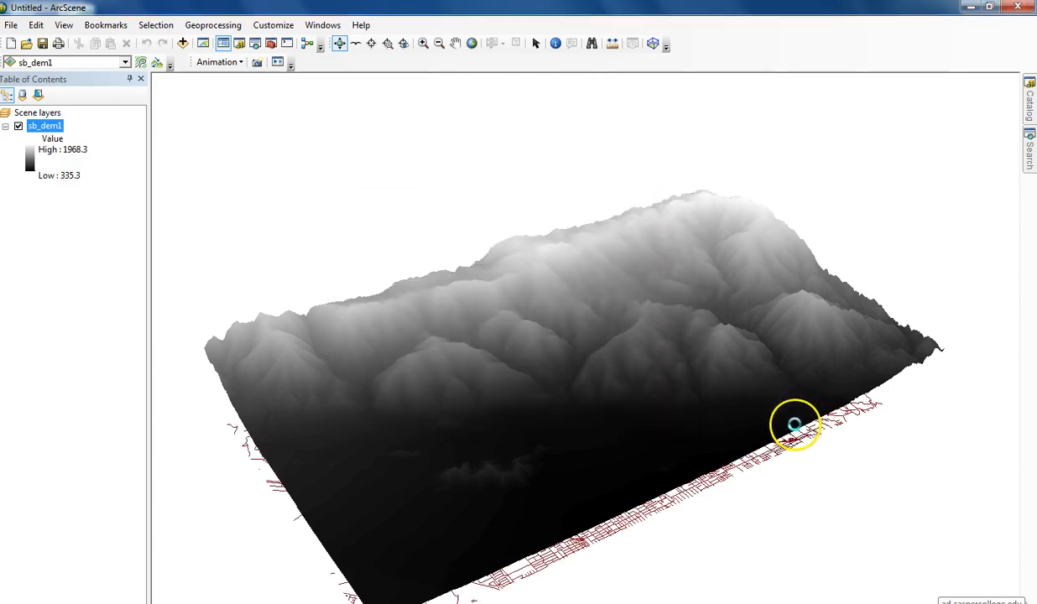
left_click_drag(699, 525, 729, 495)
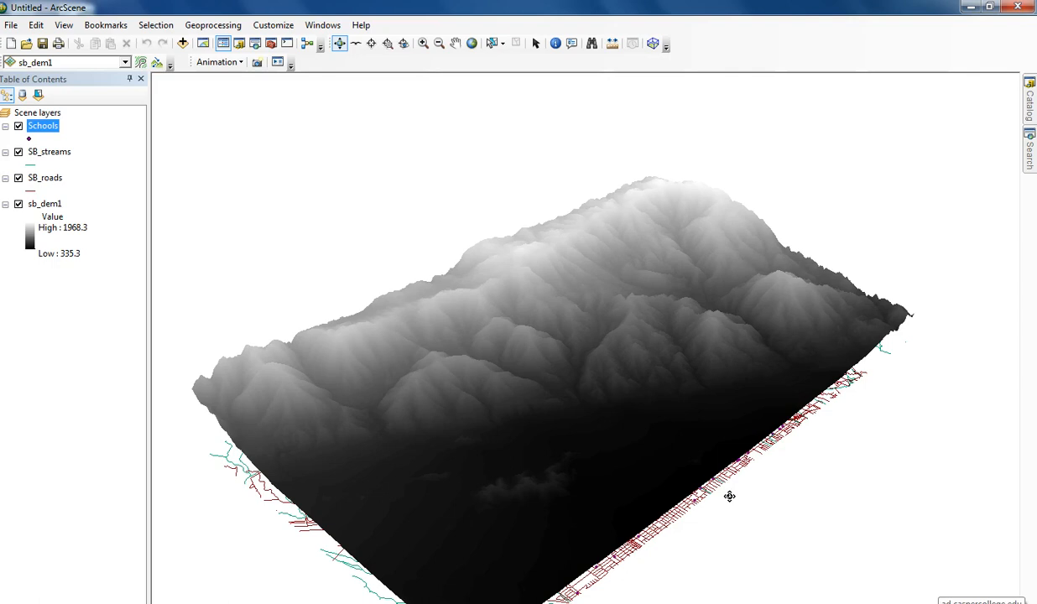
- Float the SB_roads layer on the sb_dem1 custom surface with an elevation conversion factor of 2.05
left_click(64, 306)
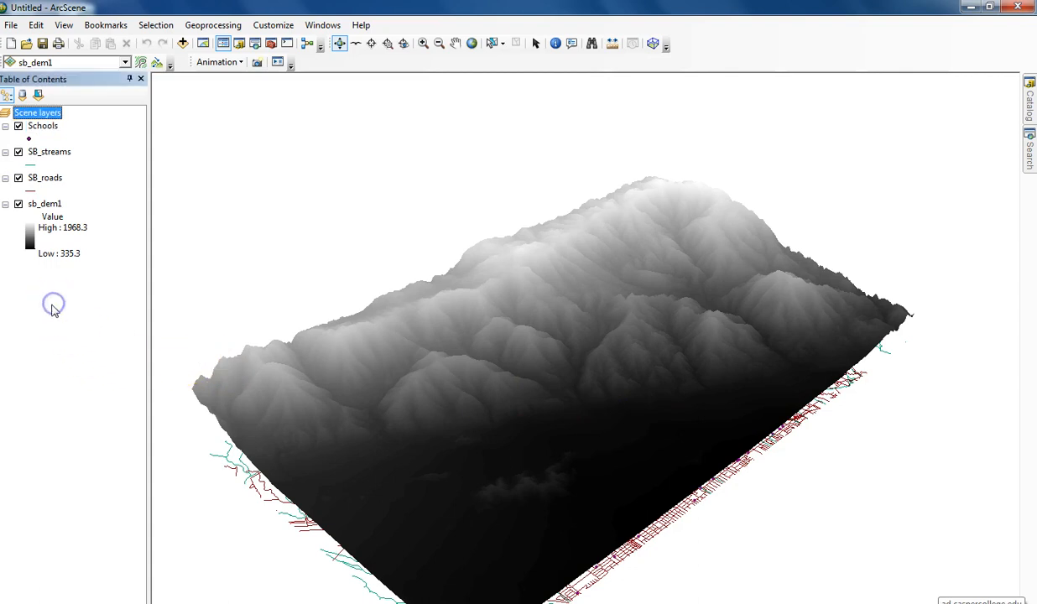
double_click(45, 177)
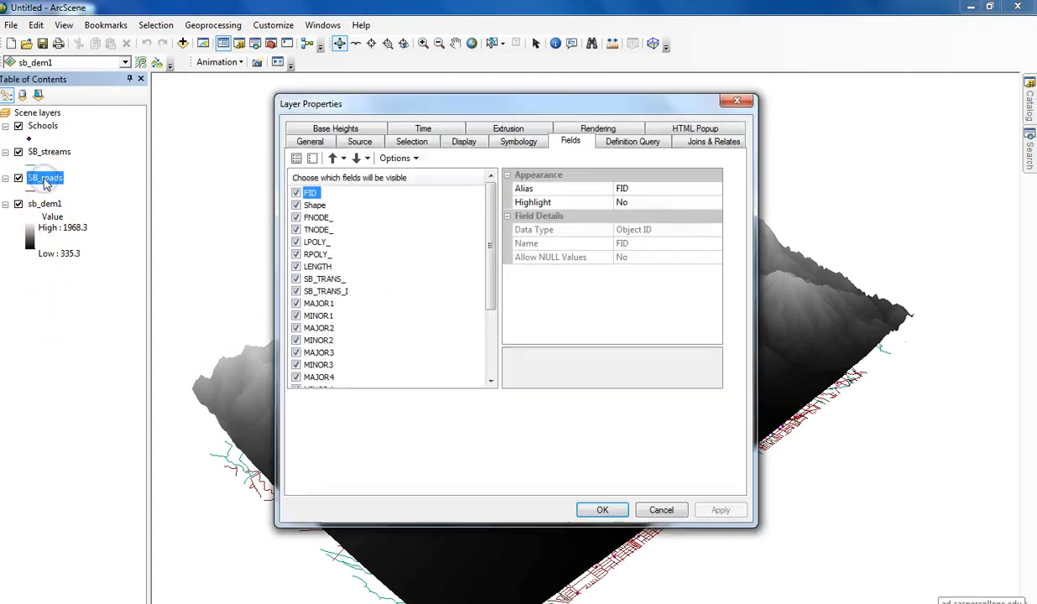
left_click(334, 130)
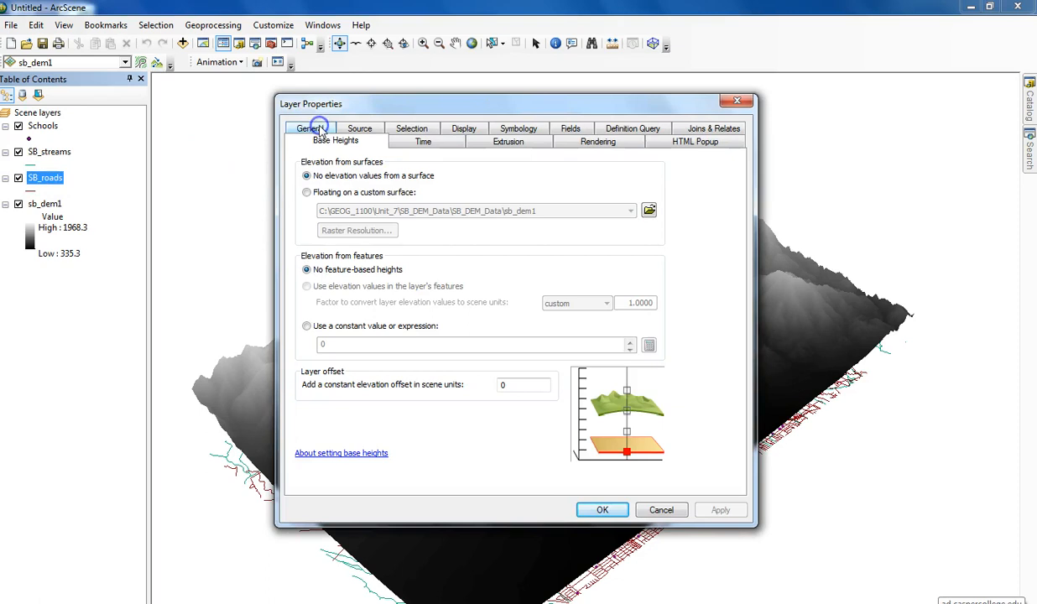
left_click(307, 193)
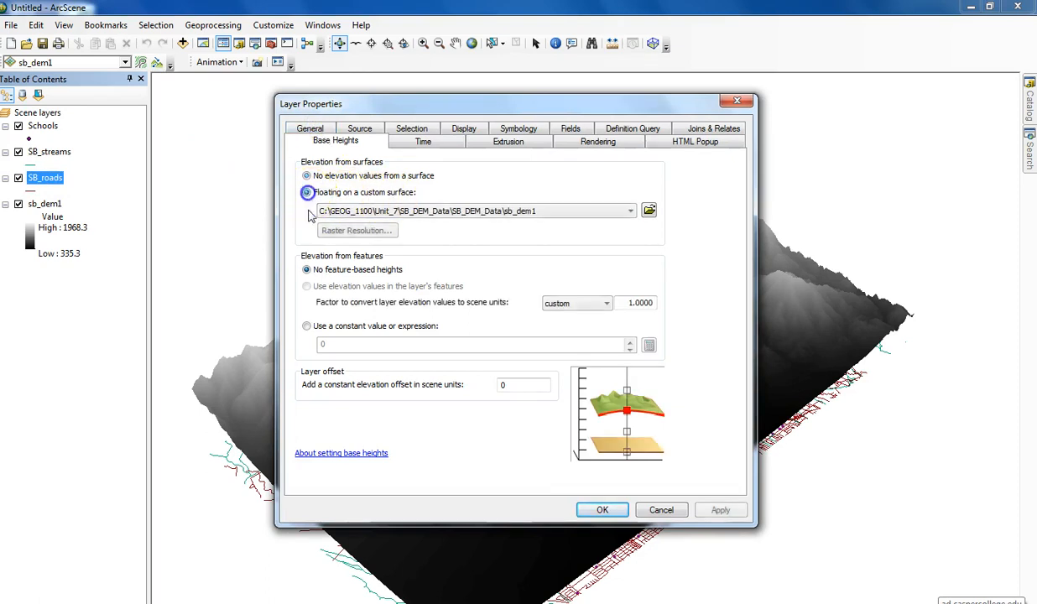
left_click(630, 213)
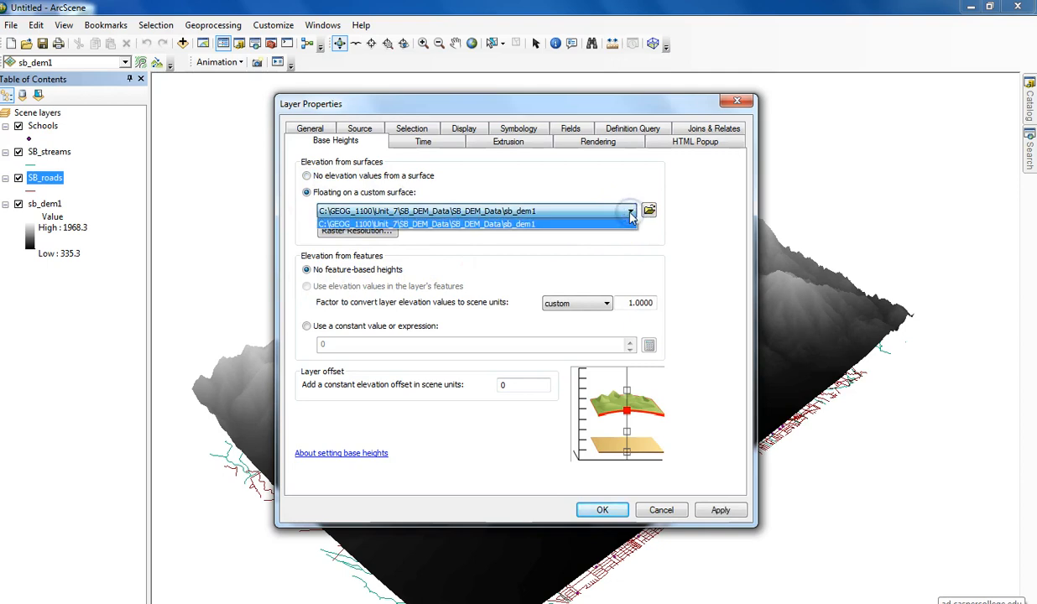
left_click(630, 216)
left_click(516, 213)
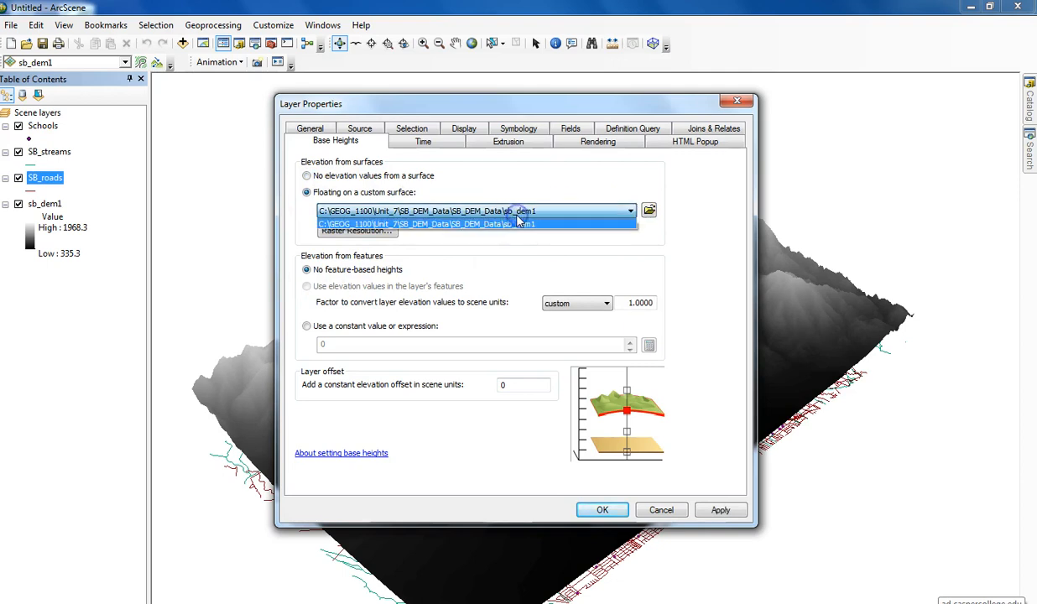
left_click(521, 223)
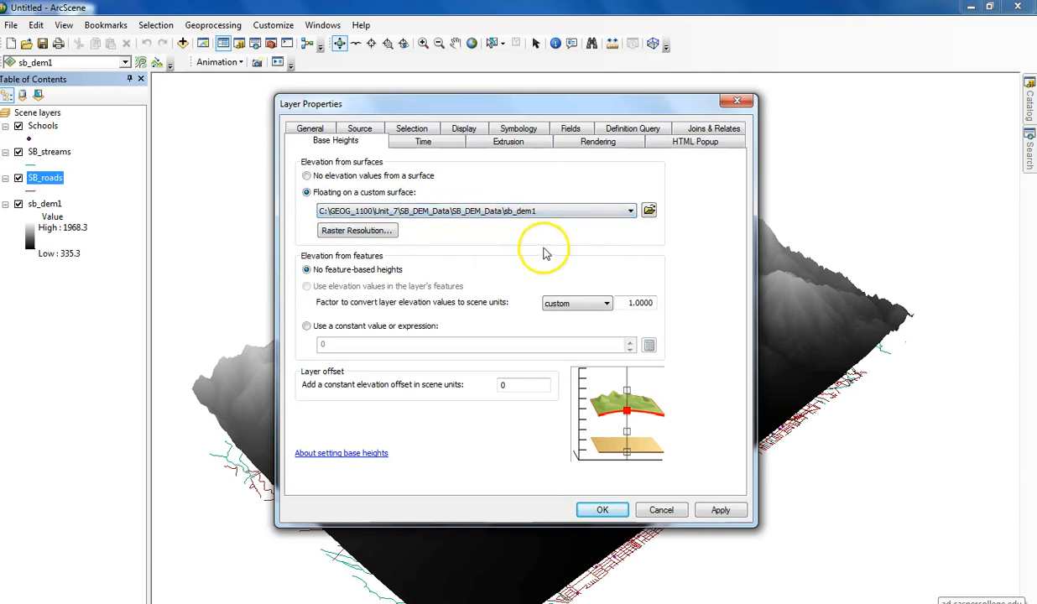
left_click_drag(628, 302, 709, 306)
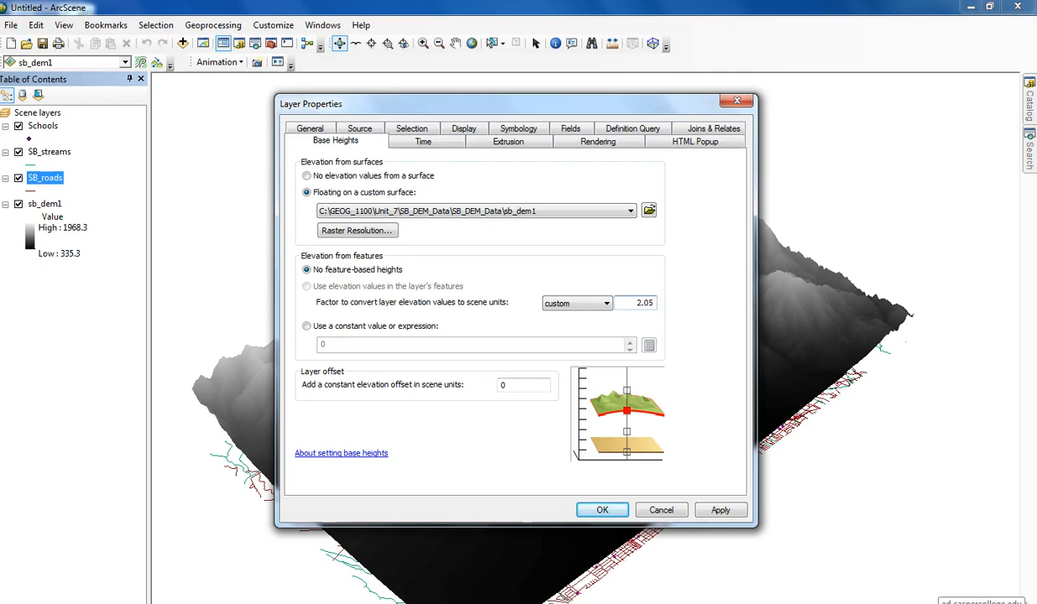
left_click(597, 507)
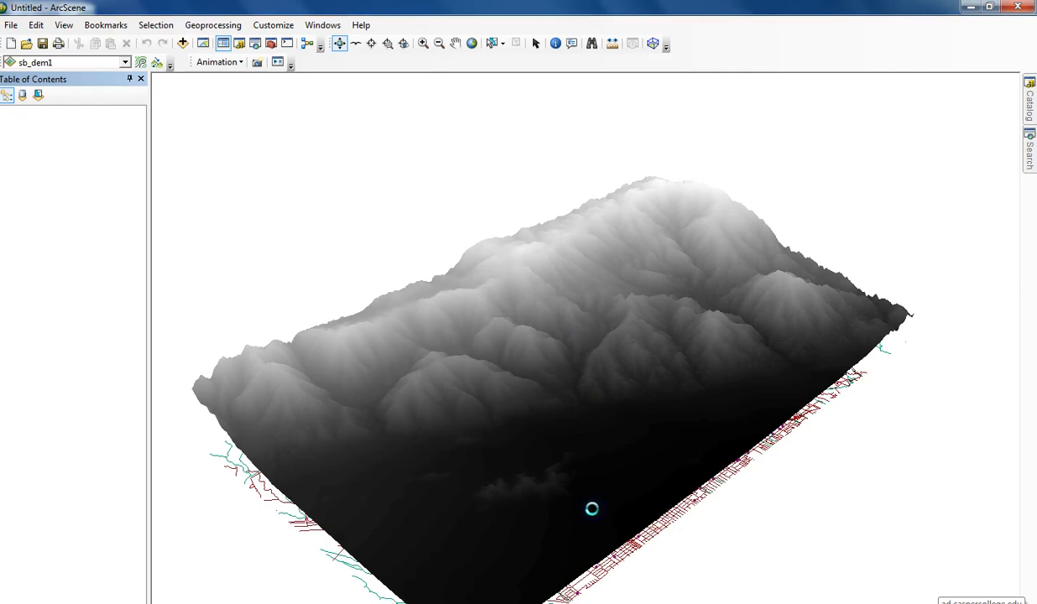
- Change the SB_roads line symbol color to gray
left_click_drag(592, 509, 574, 548)
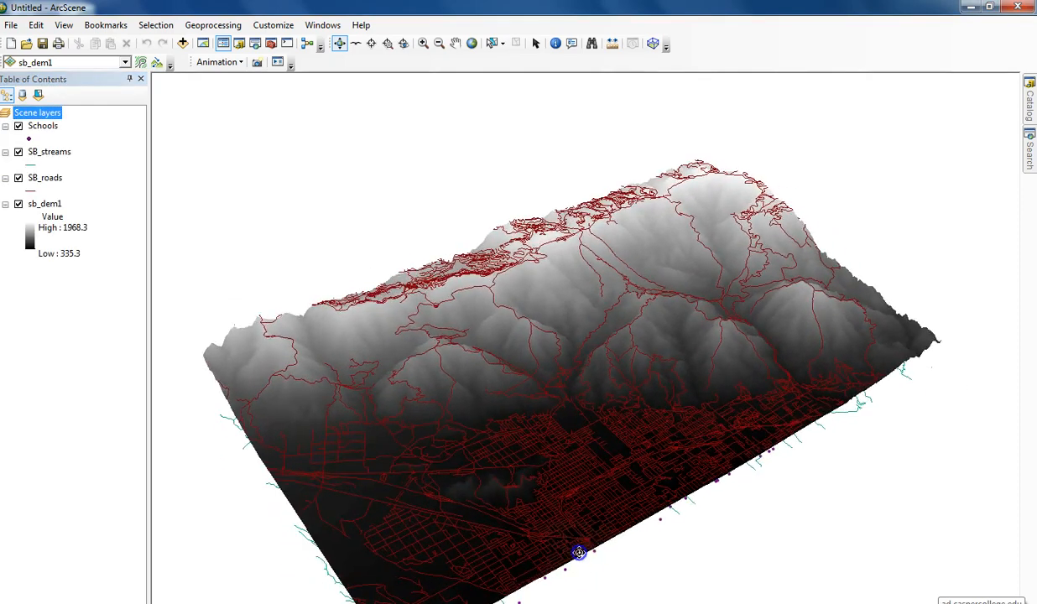
left_click(31, 190)
left_click(707, 173)
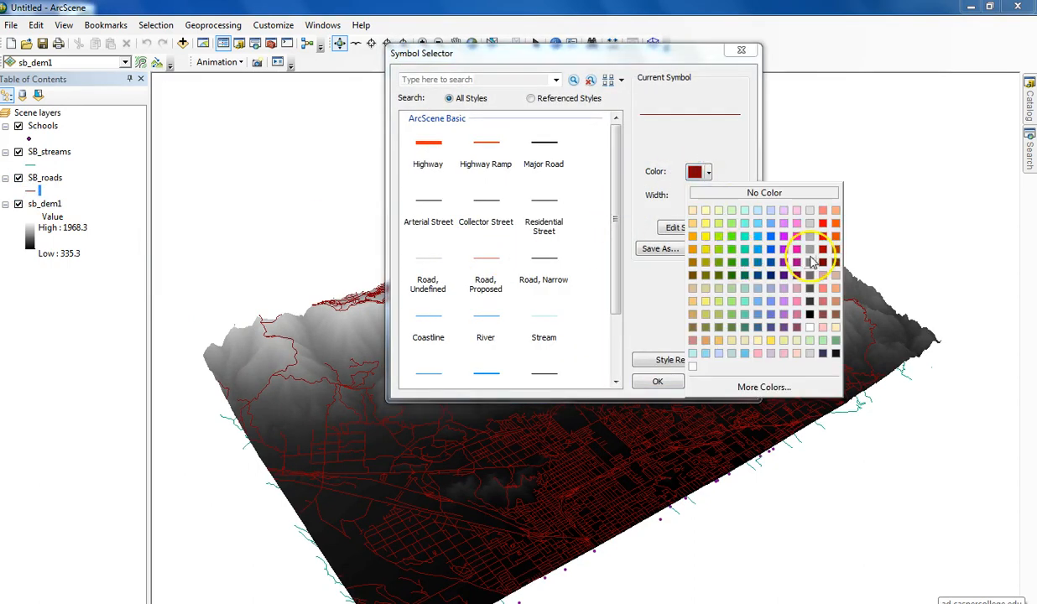
left_click(813, 254)
left_click(657, 381)
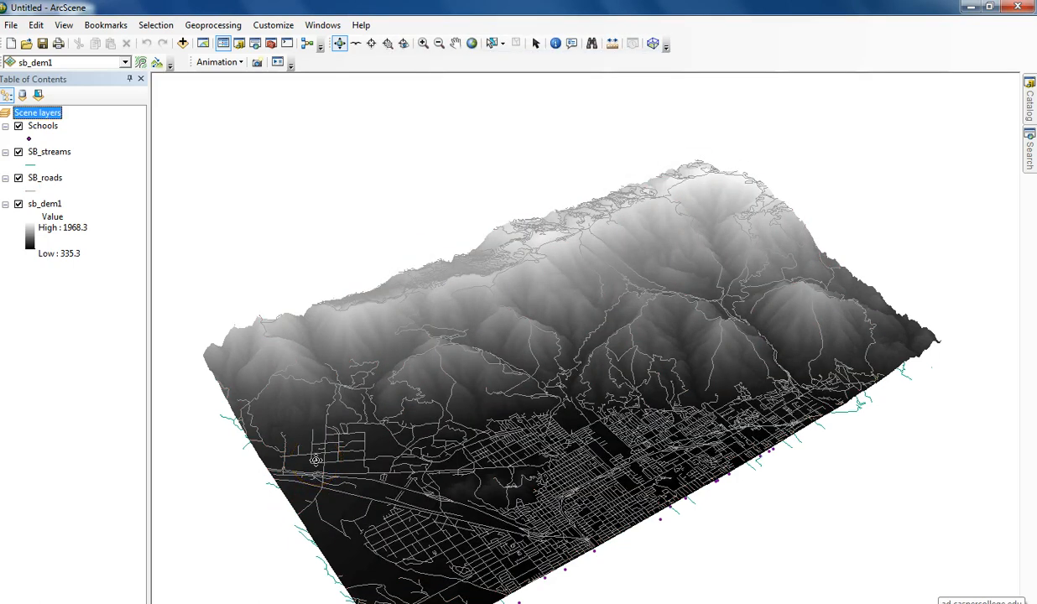
- Examine up close, from a low angle, how the road lines sit against the mountain ridges
scroll(503, 529, "down", 3)
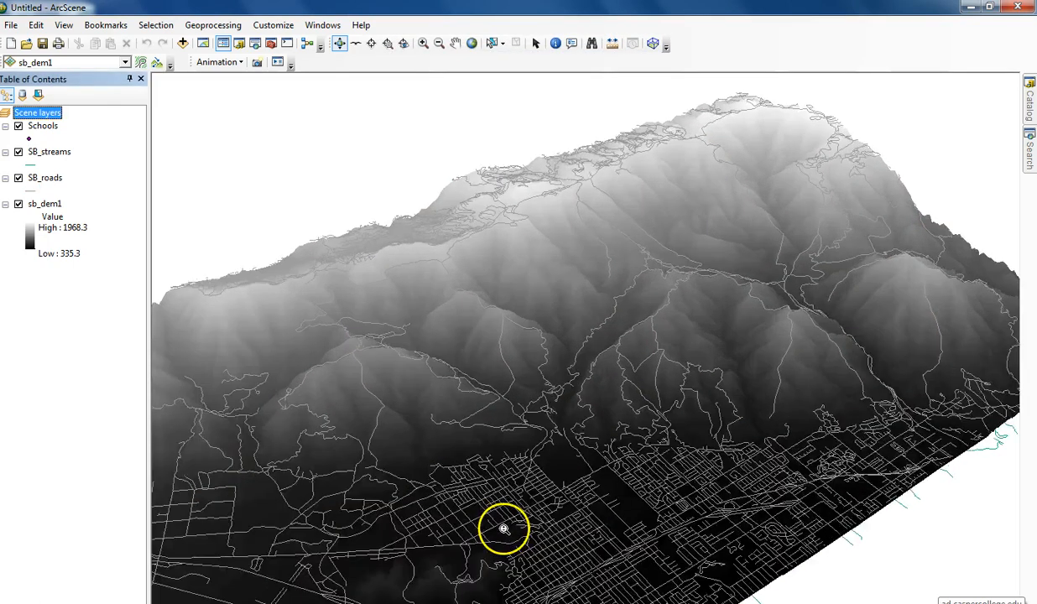
scroll(503, 529, "down", 5)
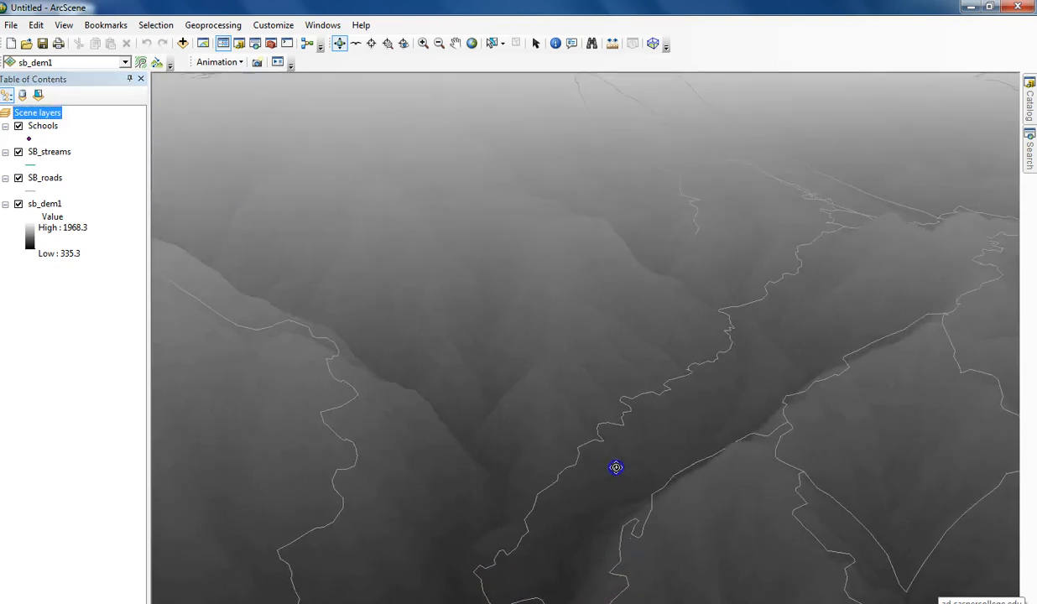
left_click_drag(616, 467, 697, 353)
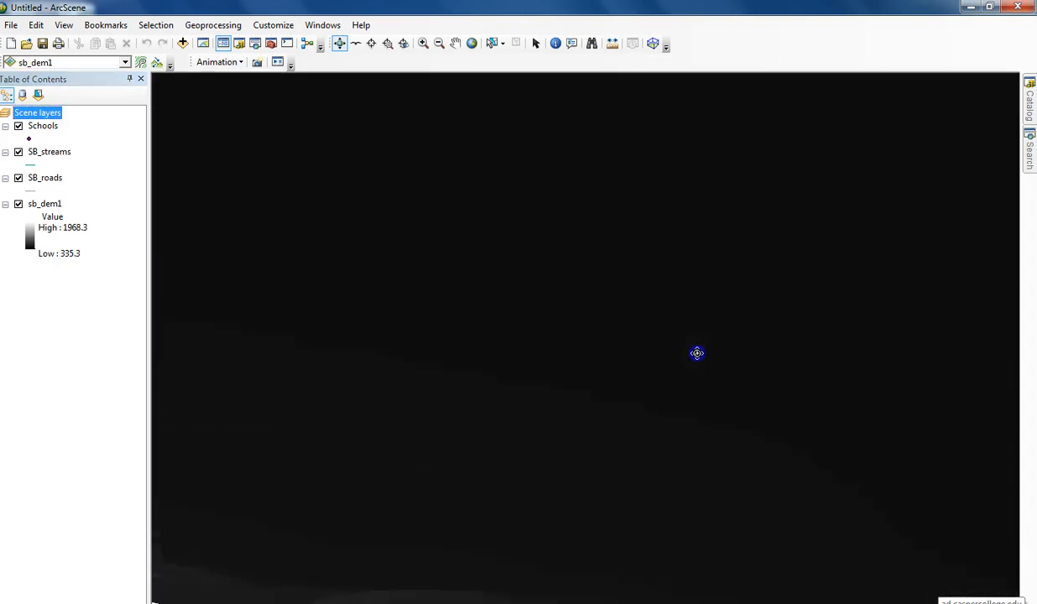
left_click_drag(513, 486, 705, 570)
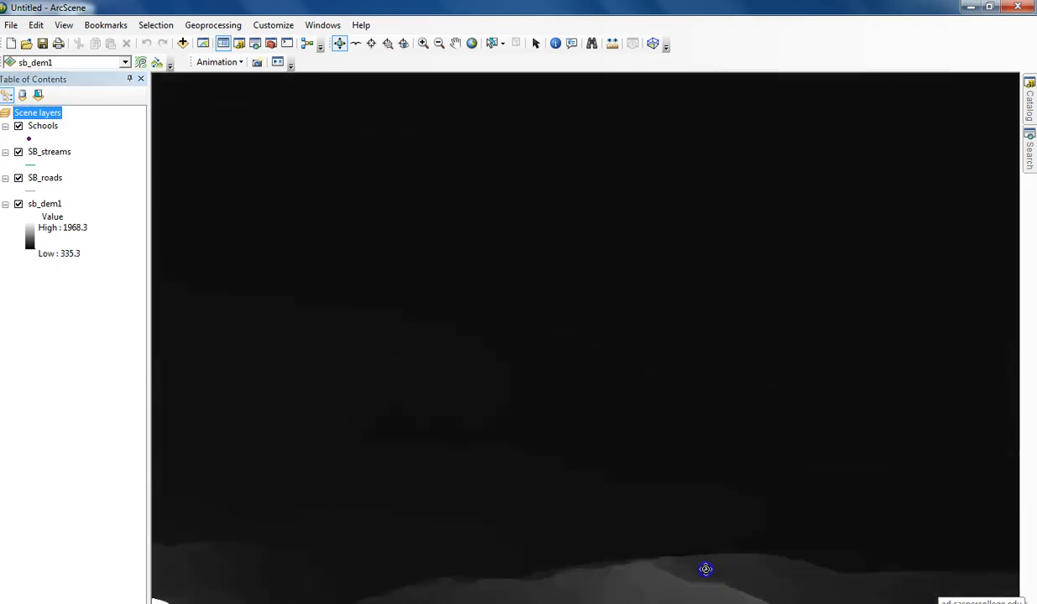
left_click(455, 43)
left_click_drag(616, 368, 674, 489)
left_click_drag(923, 508, 946, 527)
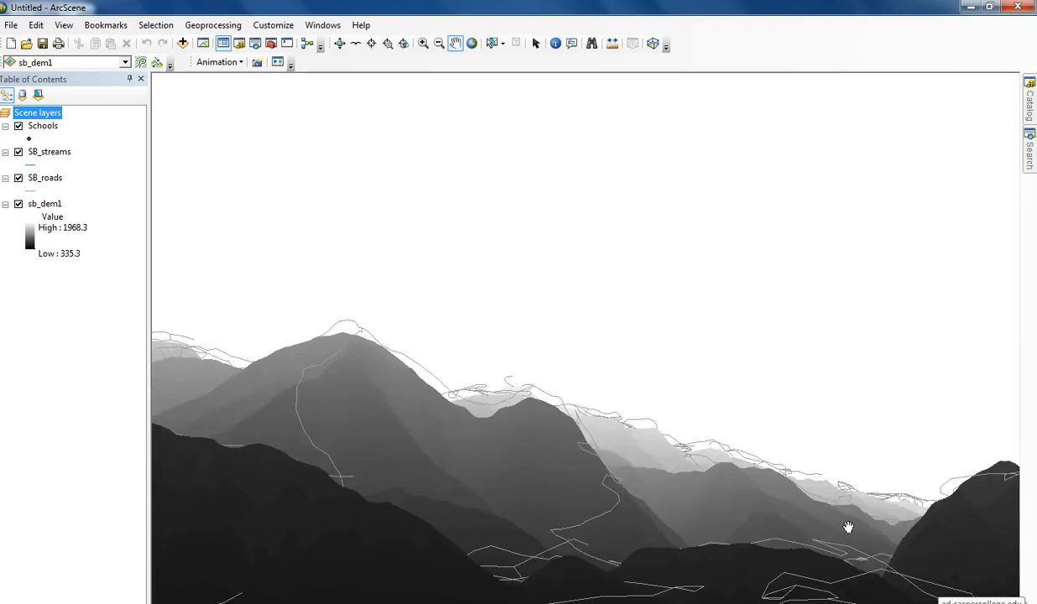
left_click_drag(299, 512, 613, 590)
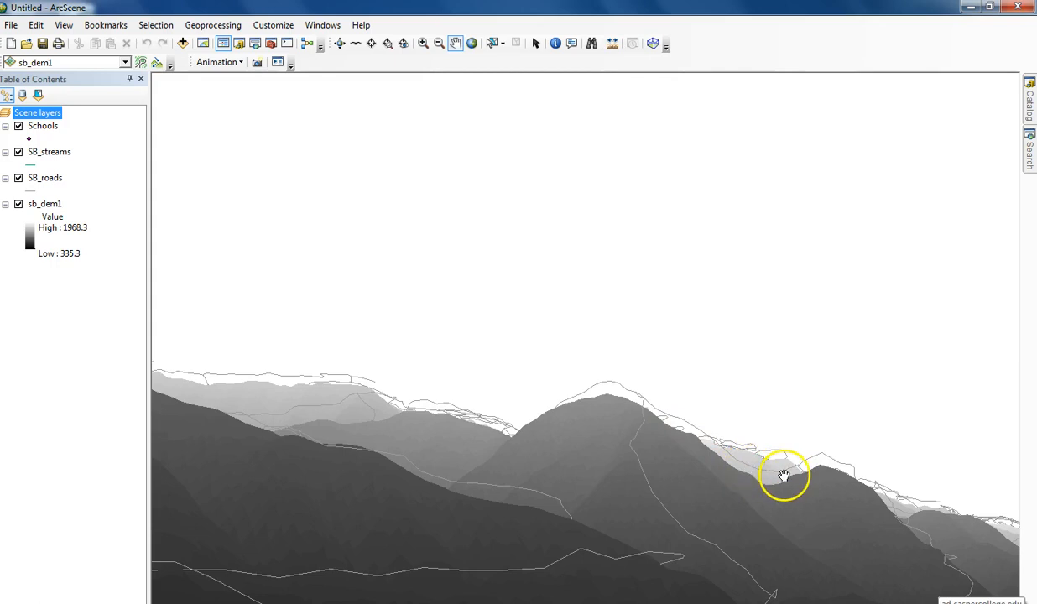
- Set the SB_roads layer's base-height elevation conversion factor to 2.01
double_click(46, 178)
double_click(639, 303)
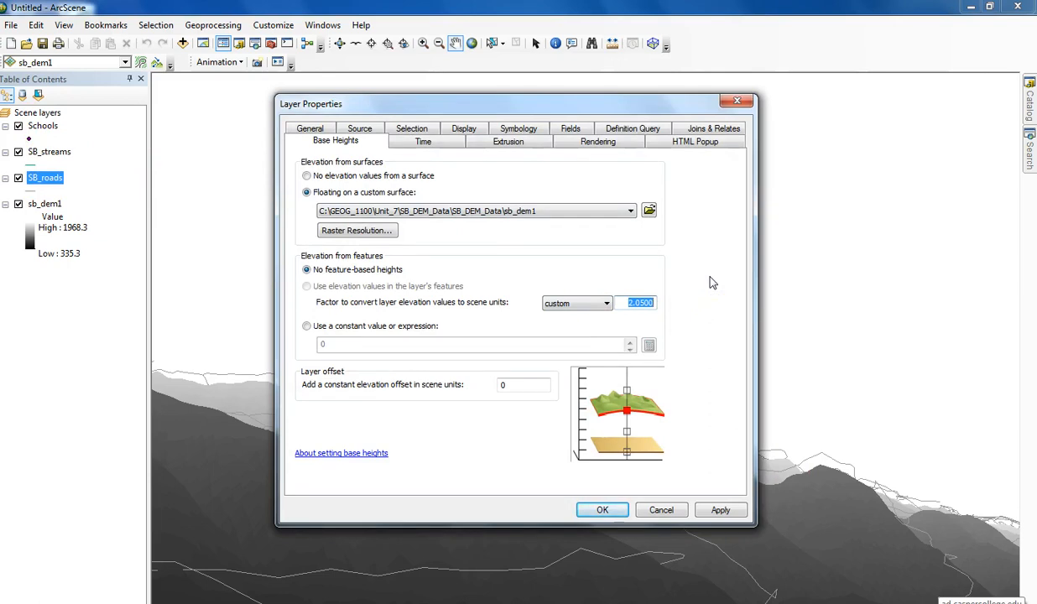
type("2.01")
left_click(602, 510)
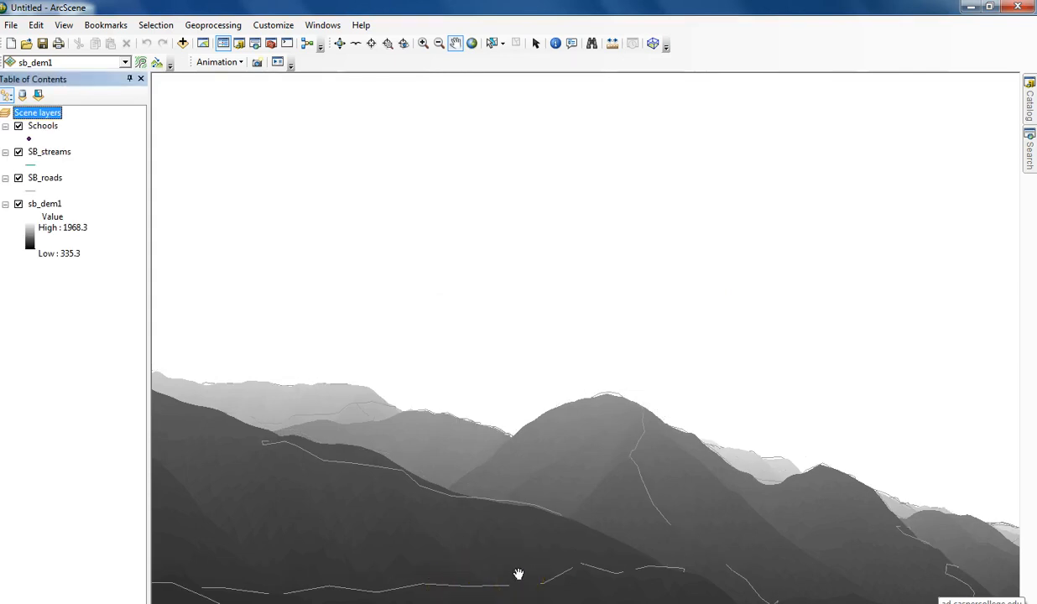
- Set the SB_roads layer's base-height elevation conversion factor to 2.02
left_click_drag(589, 591, 550, 518)
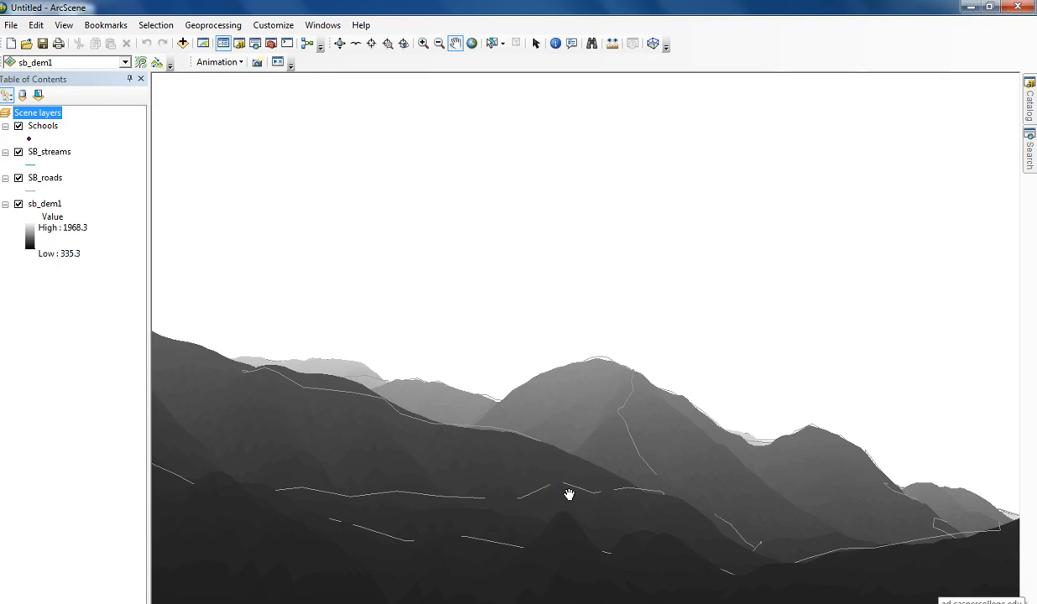
double_click(42, 178)
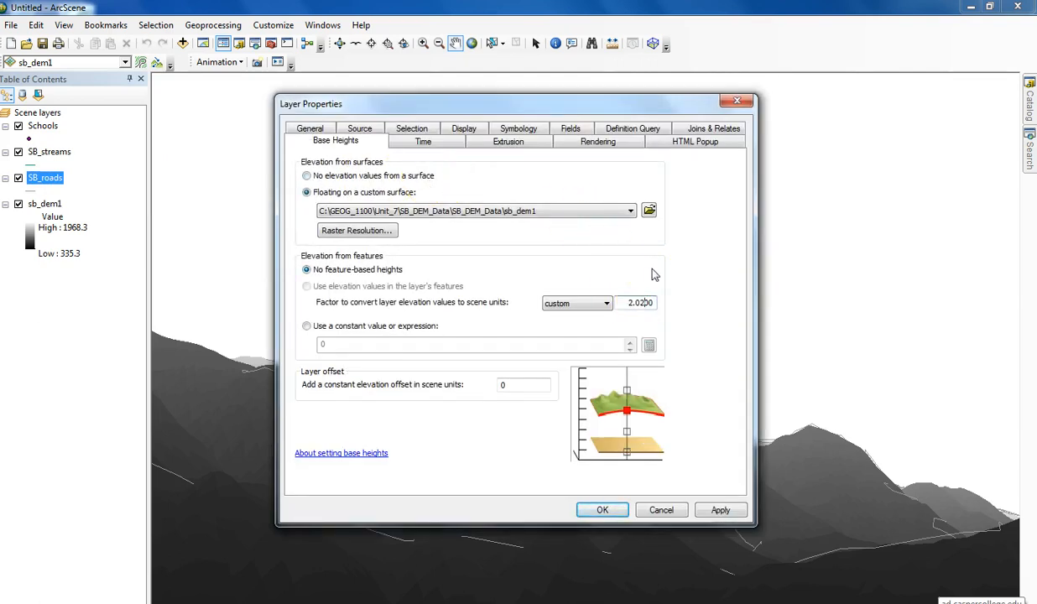
key("Return")
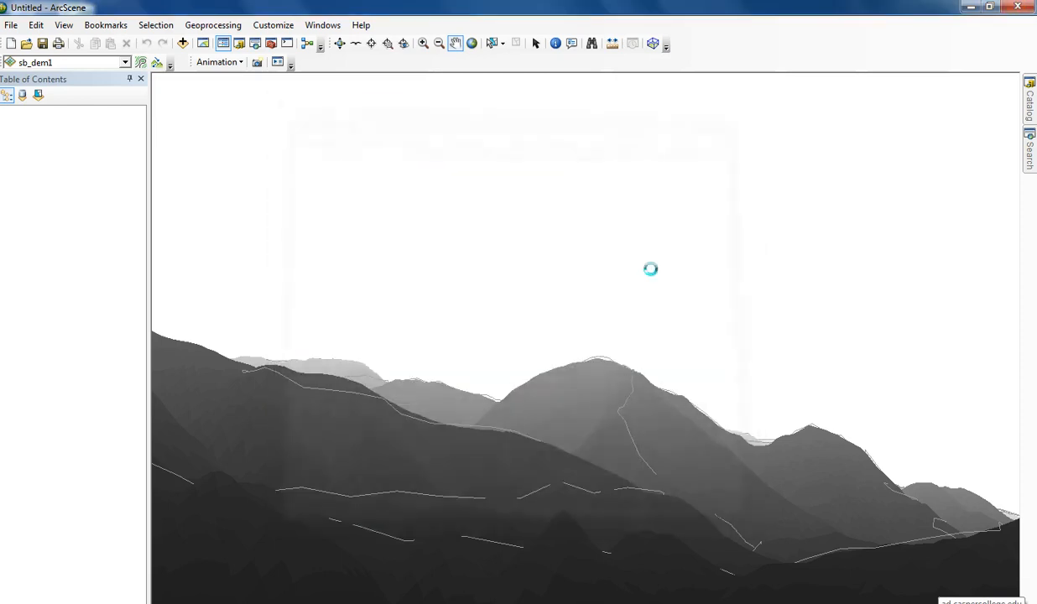
left_click(618, 341)
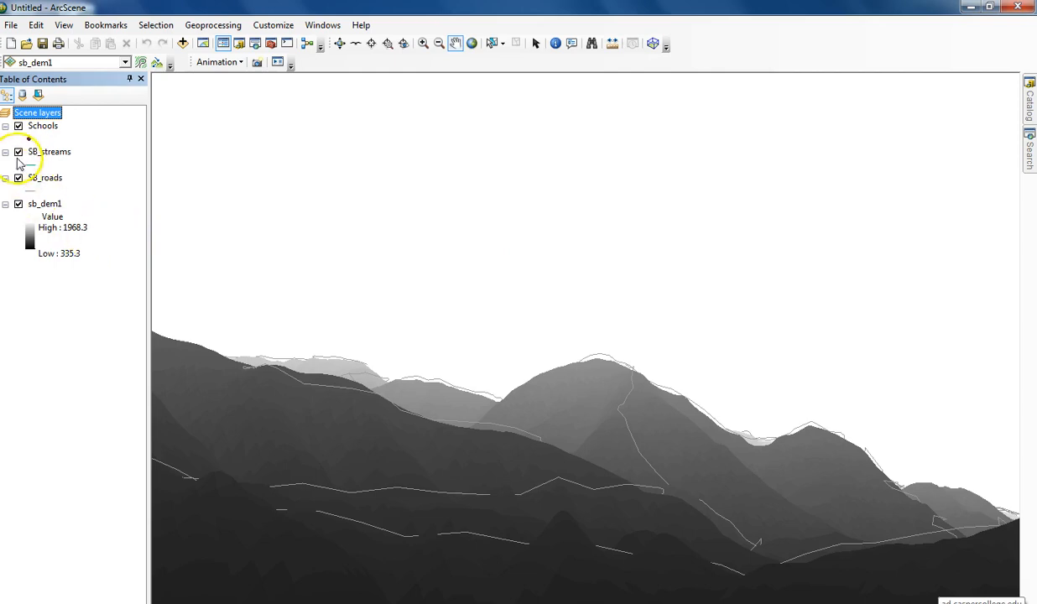
- Float the SB_streams layer on the sb_dem1 custom surface with an elevation conversion factor of 2.02
double_click(51, 154)
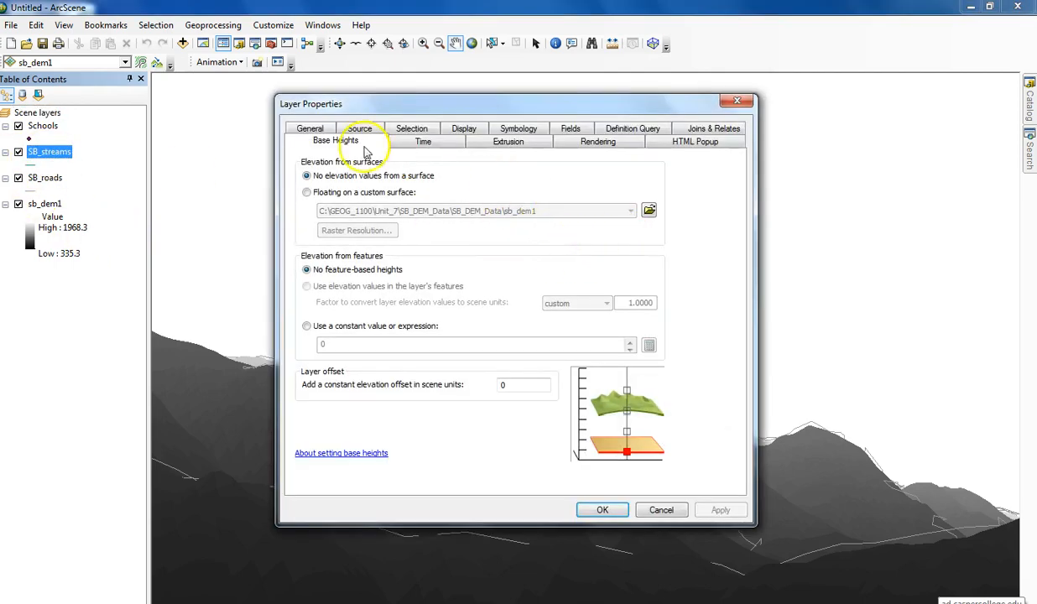
left_click(307, 193)
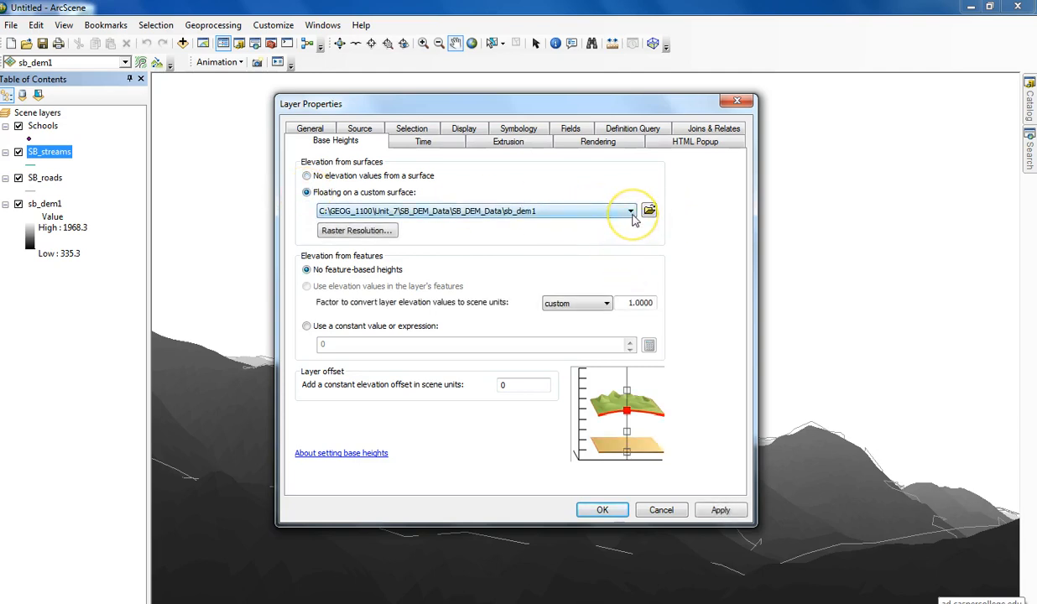
left_click_drag(626, 302, 700, 301)
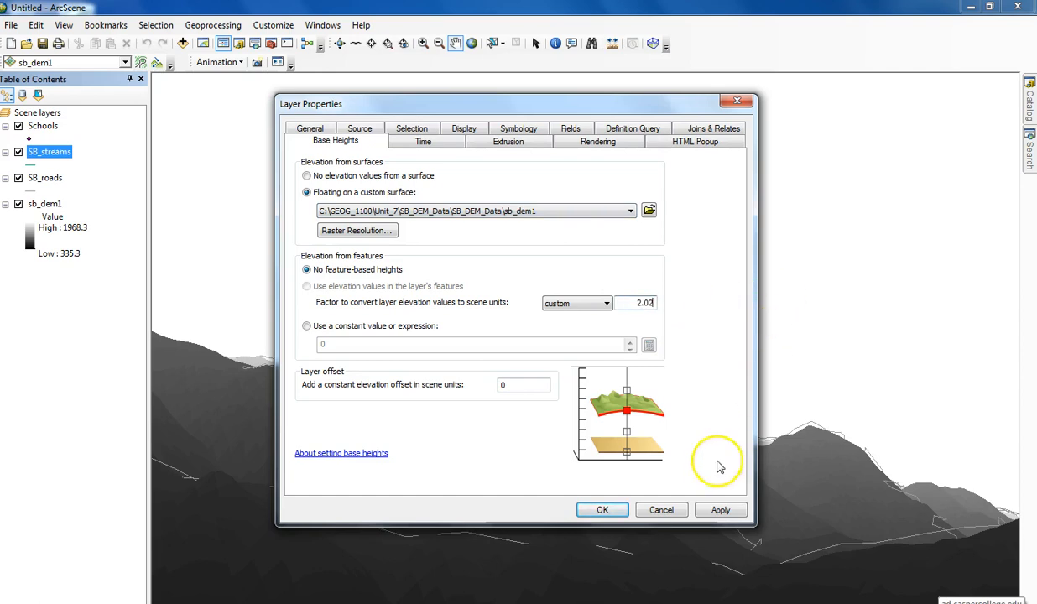
left_click(601, 509)
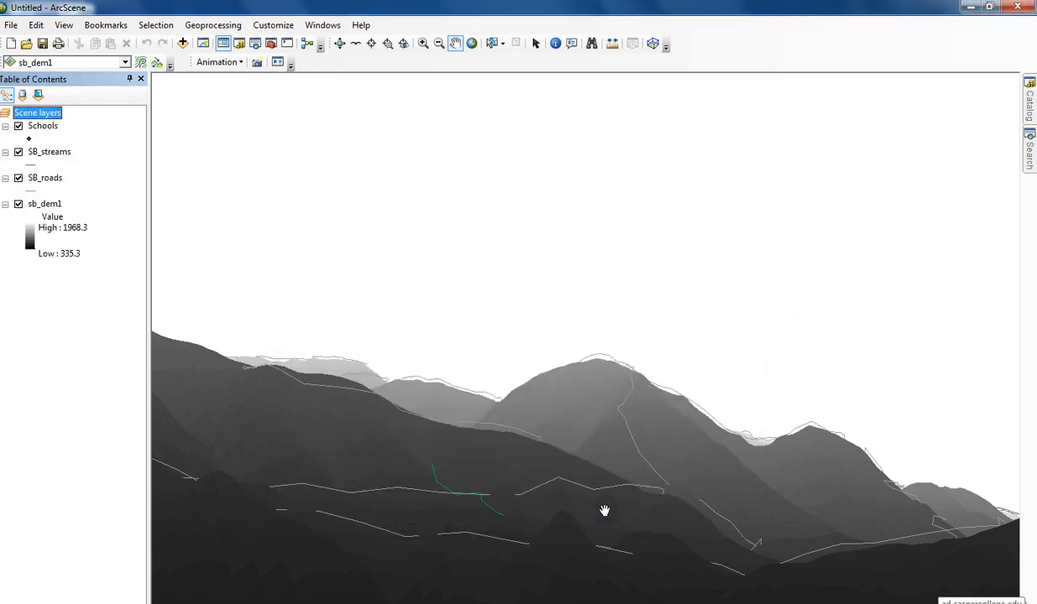
- Change the SB_streams line symbol to a width of 1.5 and a blue color
right_click(67, 152)
left_click(119, 261)
left_click_drag(579, 394, 555, 418)
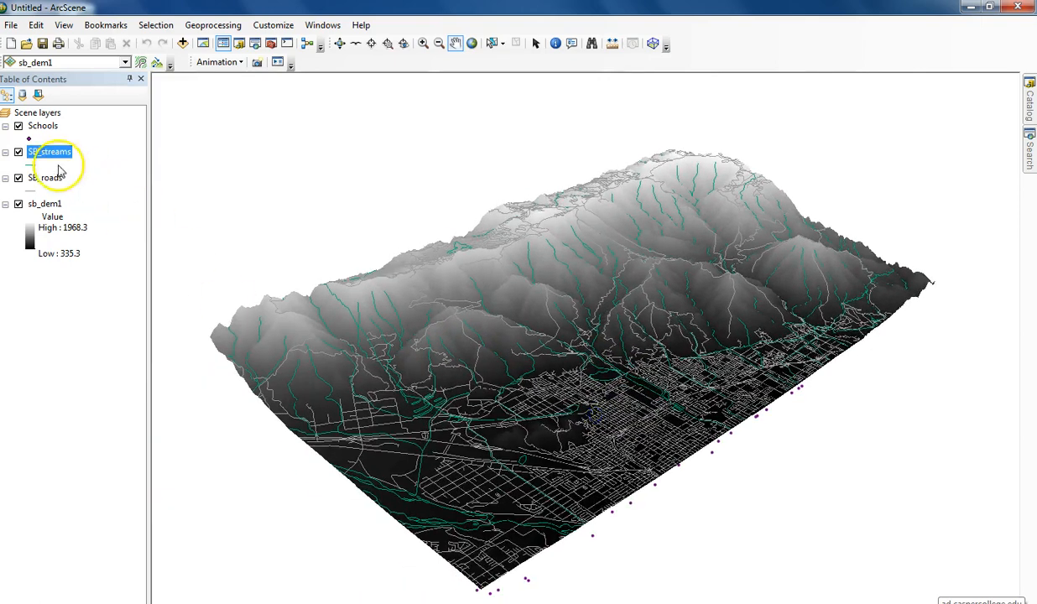
left_click(30, 166)
left_click(720, 192)
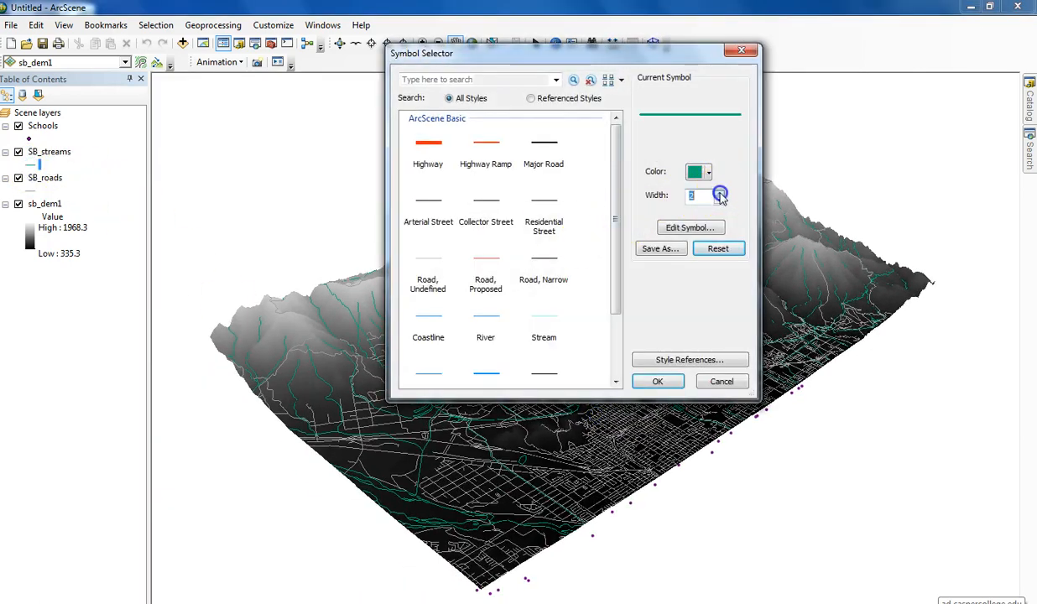
type("1.5")
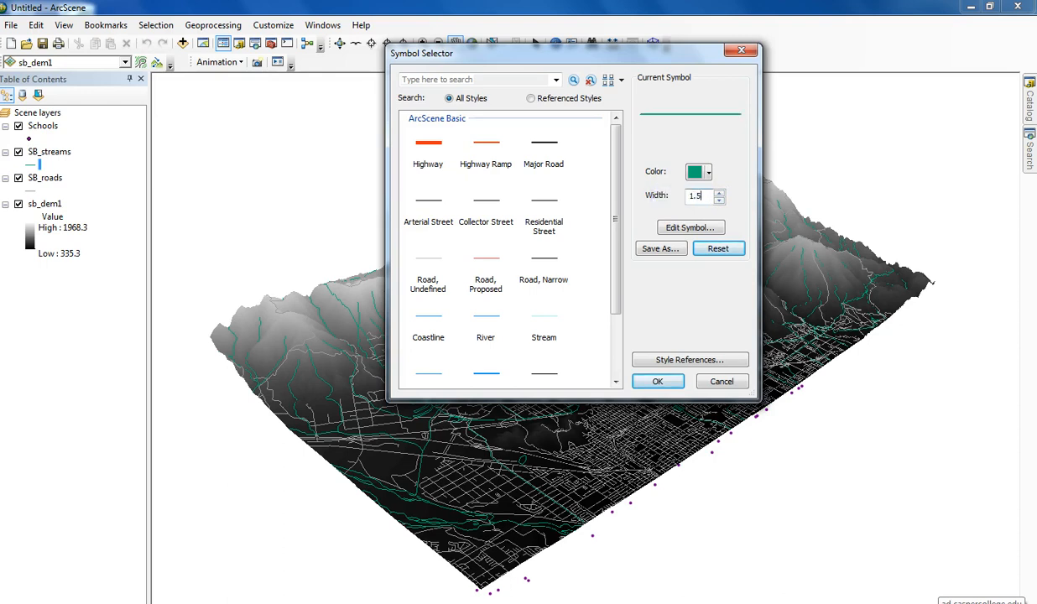
left_click(706, 171)
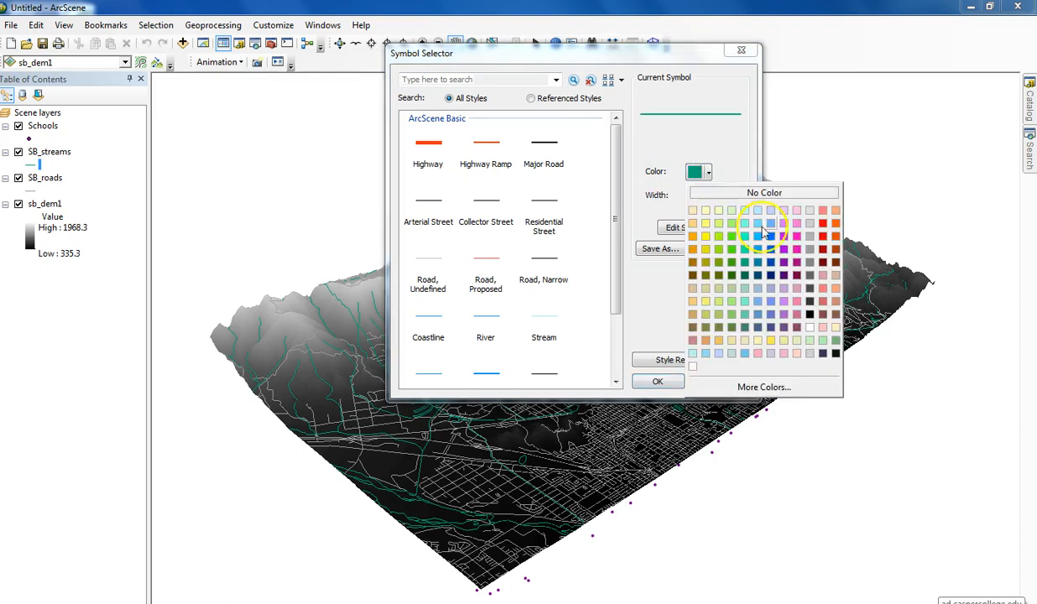
left_click(770, 252)
left_click(658, 382)
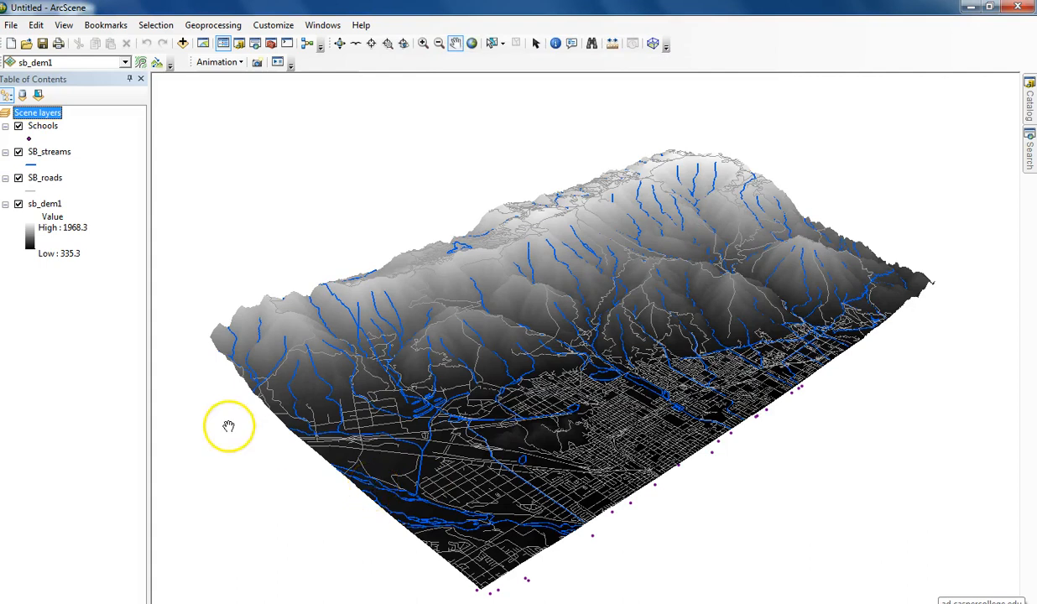
- Float the Schools layer on the sb_dem1 custom surface with an elevation conversion factor of 2.02
double_click(37, 127)
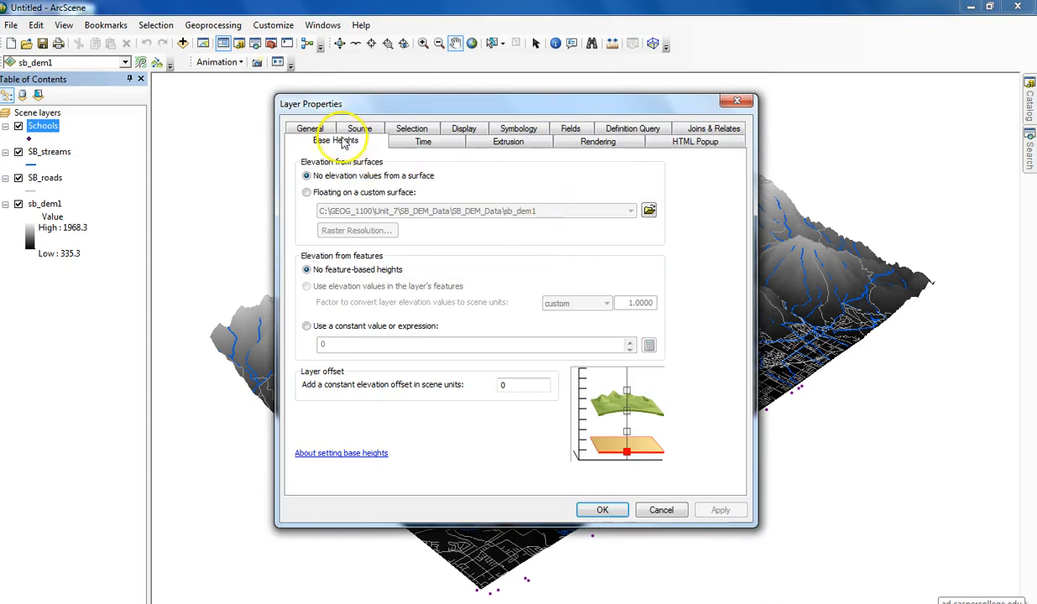
left_click(307, 193)
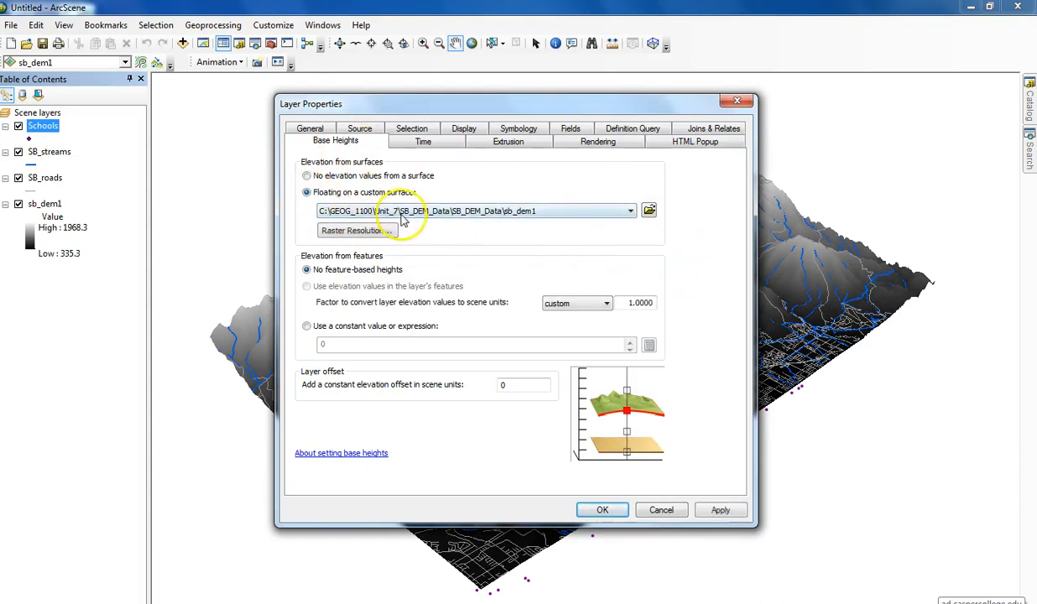
left_click_drag(629, 303, 708, 297)
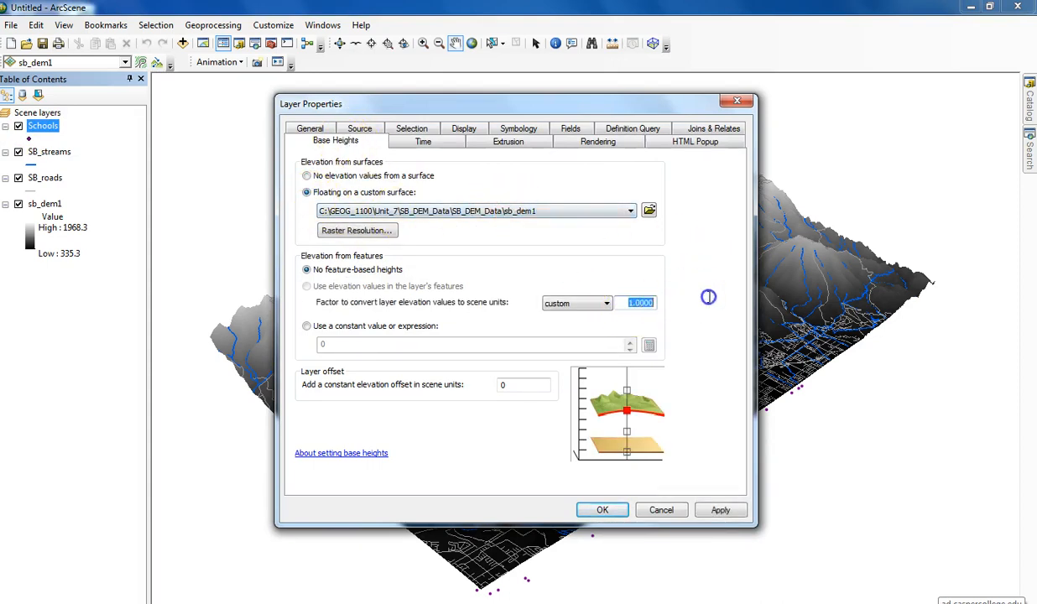
type("2.02")
left_click(602, 510)
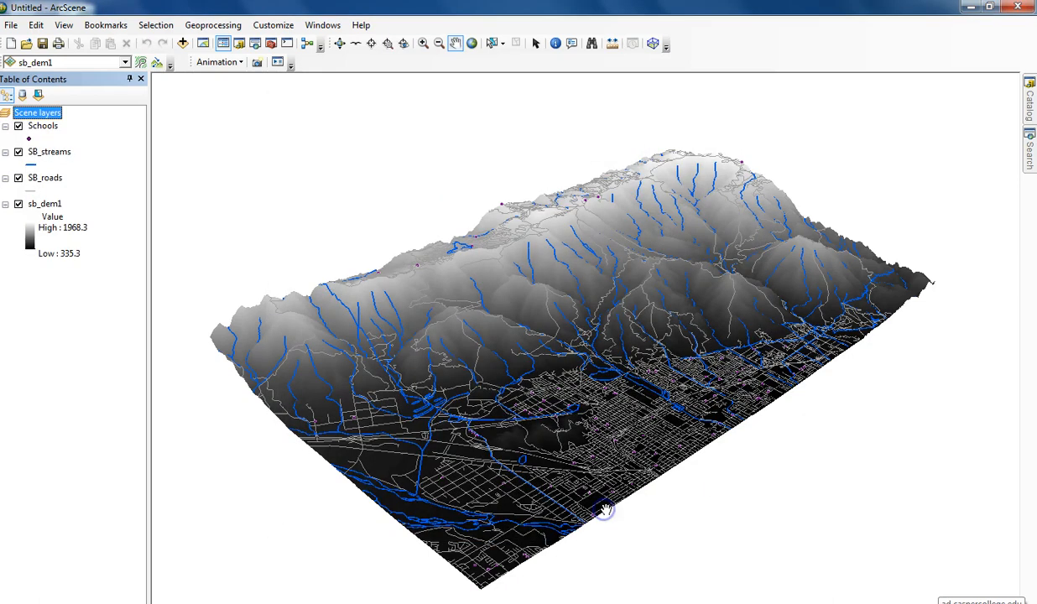
- Search all symbol styles for "house" to find a 3D marker for the Schools layer
left_click(29, 140)
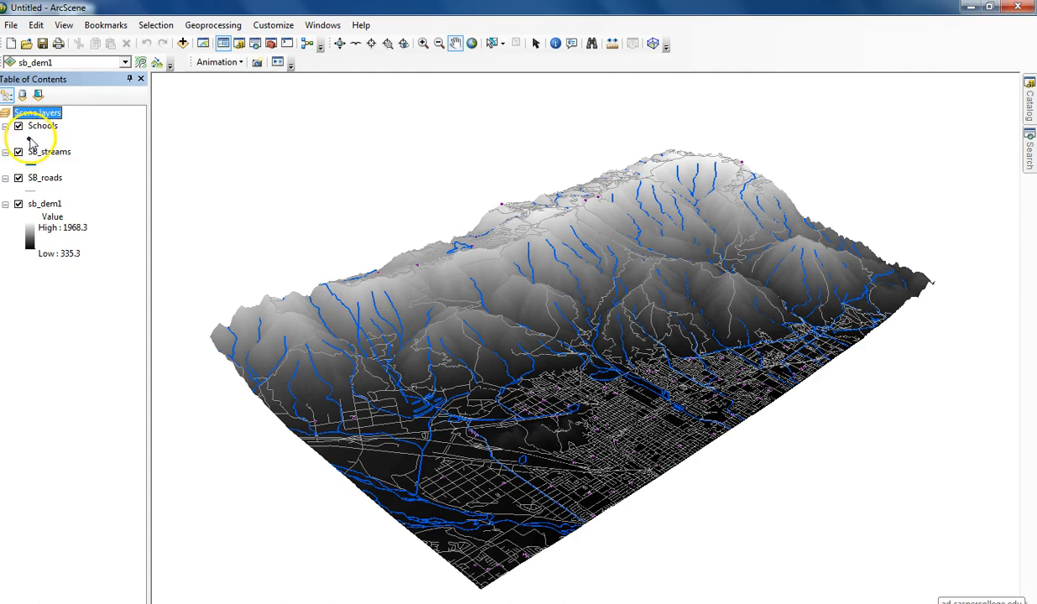
left_click(30, 139)
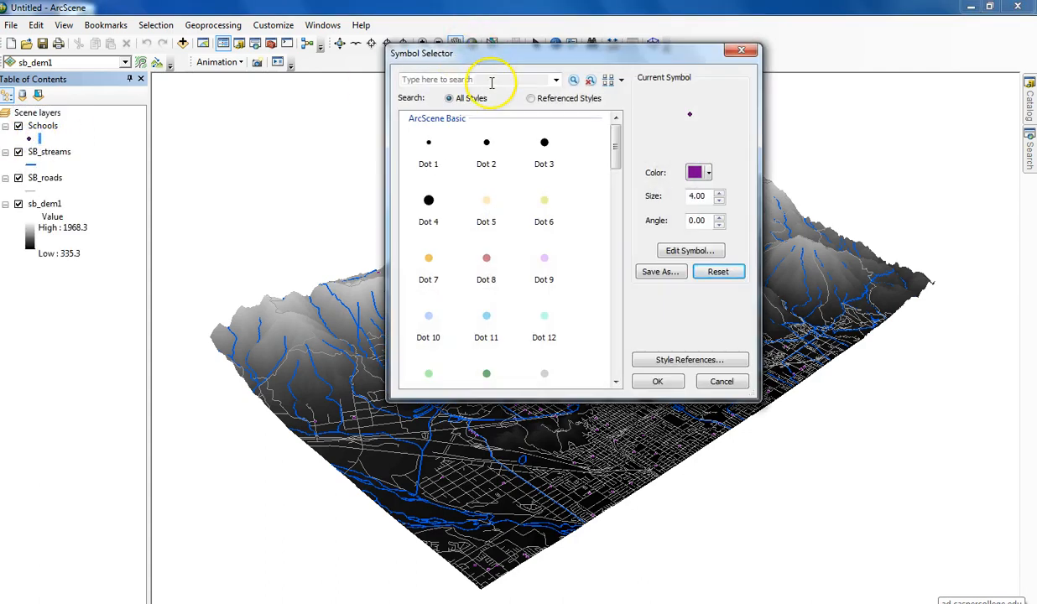
left_click(407, 76)
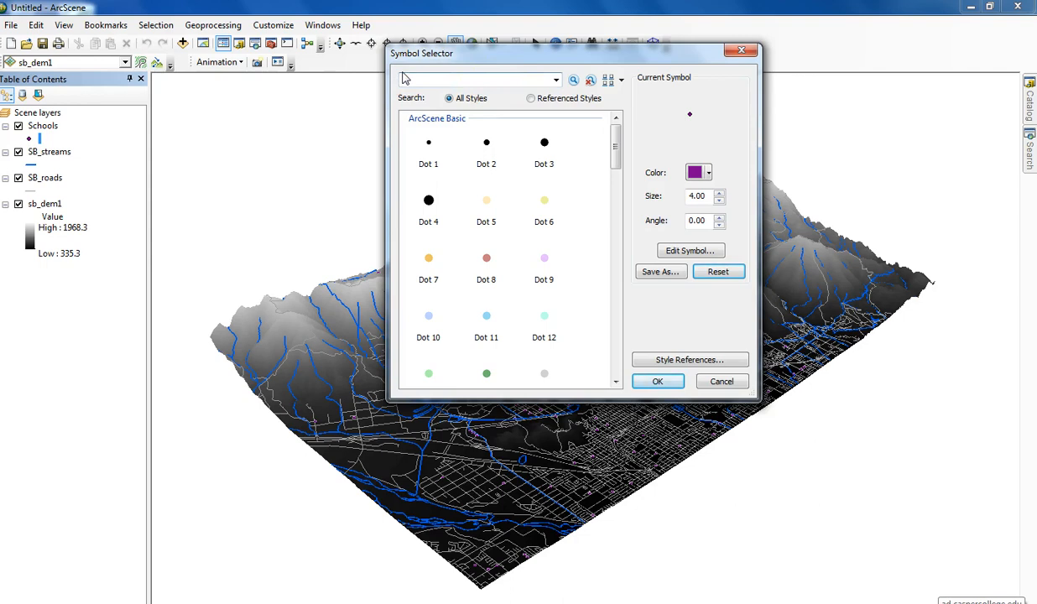
type("house")
key("Return")
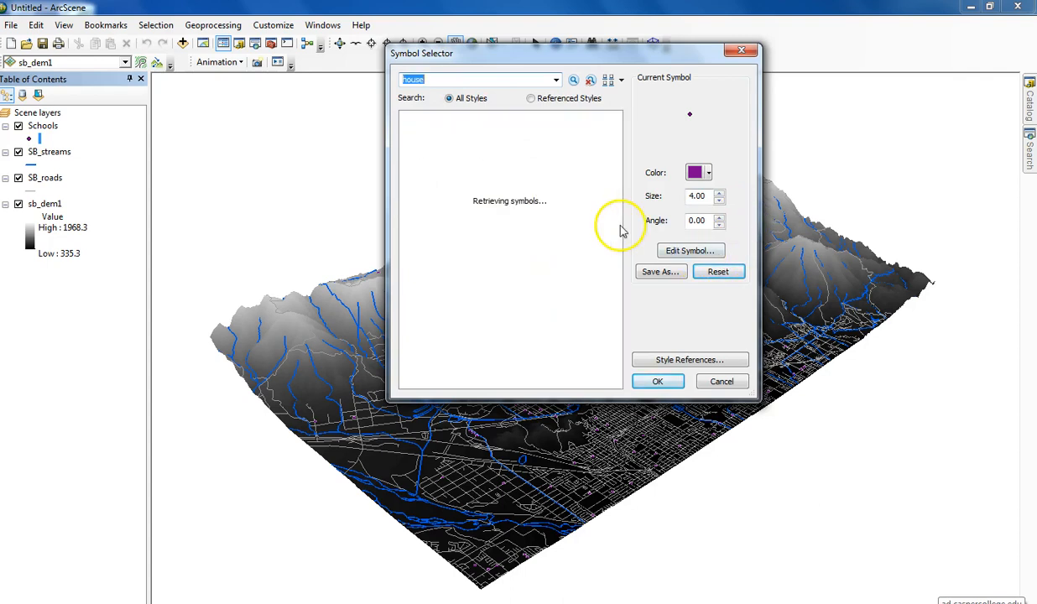
- Try the House 52 symbol for the Schools layer and edit its size
left_click_drag(614, 134, 612, 209)
left_click(487, 250)
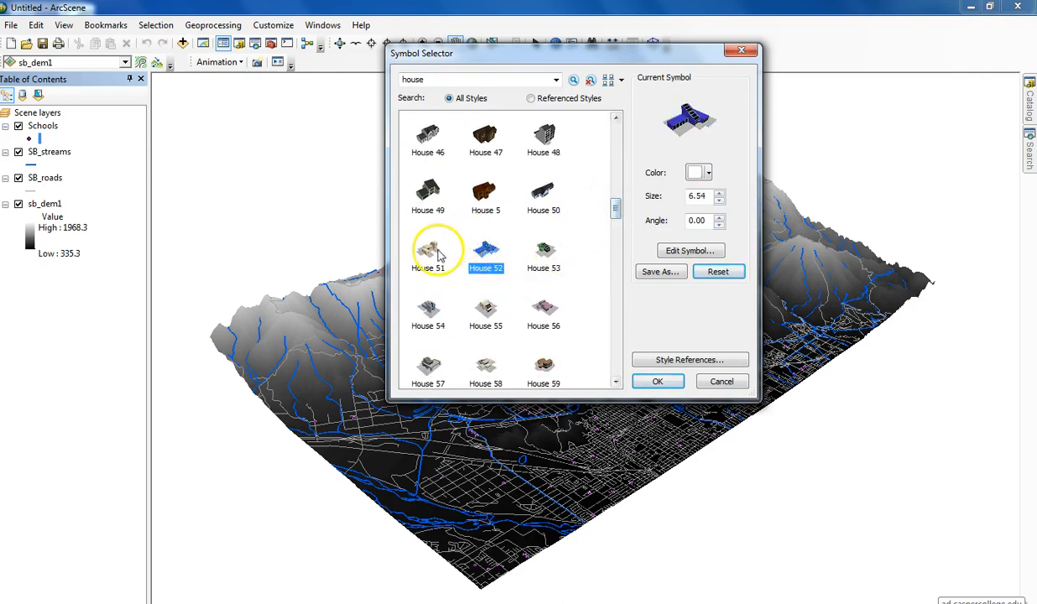
left_click(718, 193)
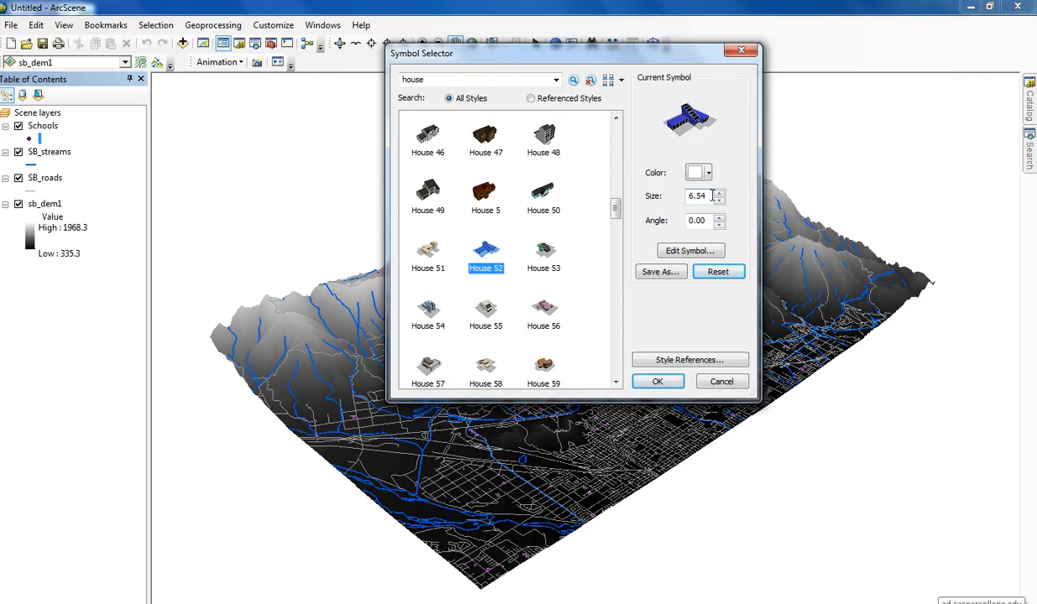
left_click_drag(712, 195, 683, 199)
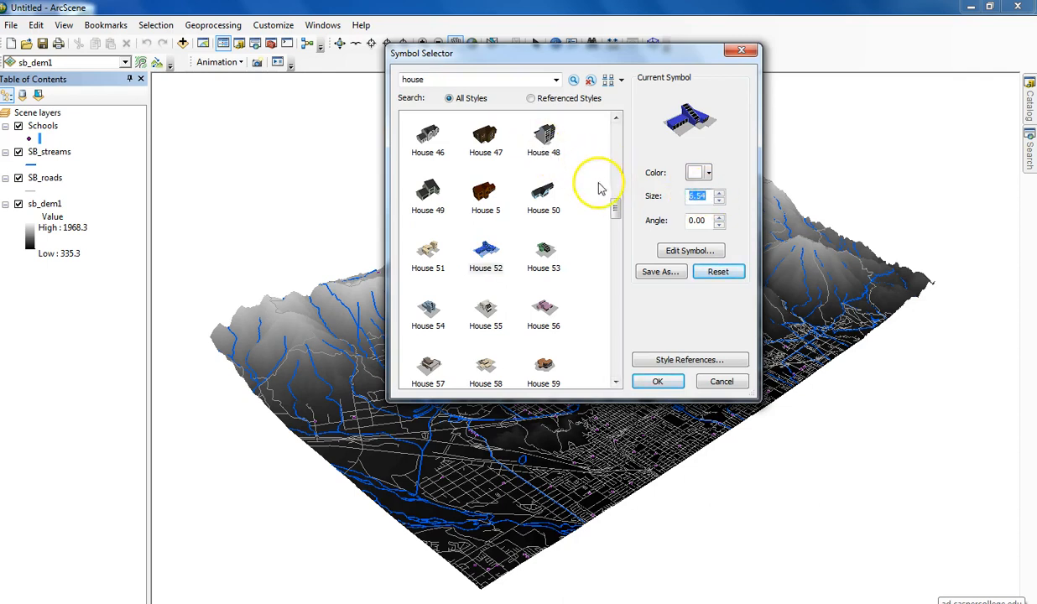
left_click_drag(616, 210, 612, 216)
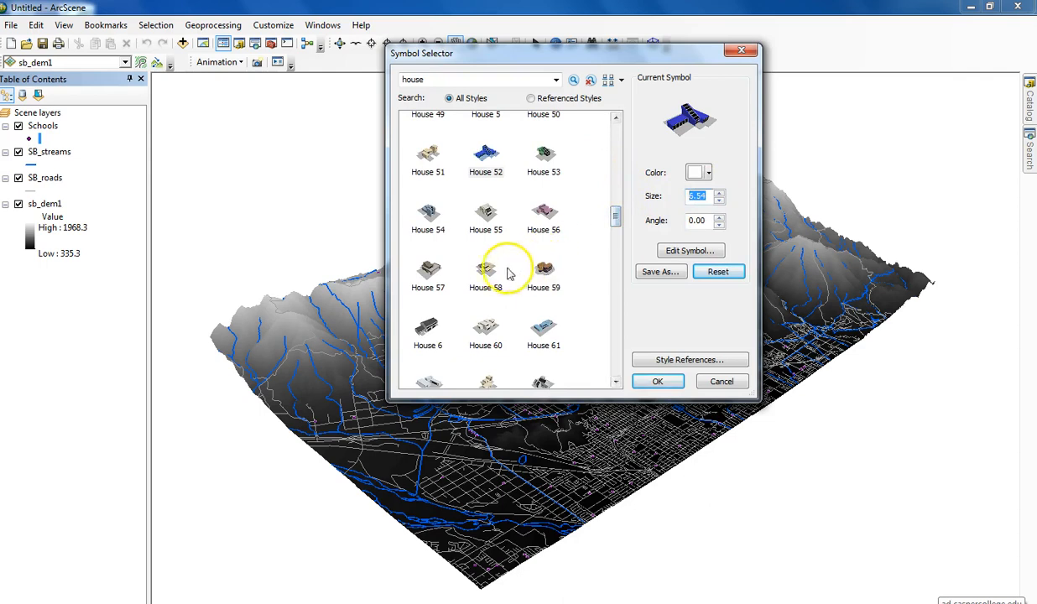
type("0")
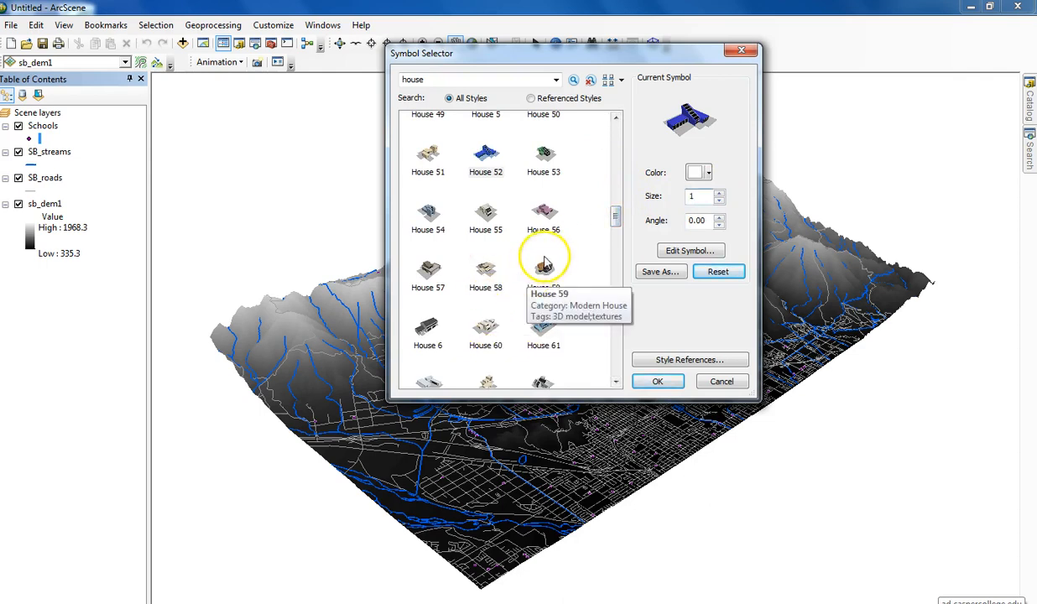
- Apply the House 57 symbol at size 40 to the Schools layer
left_click(428, 266)
left_click_drag(712, 196, 668, 199)
type("40")
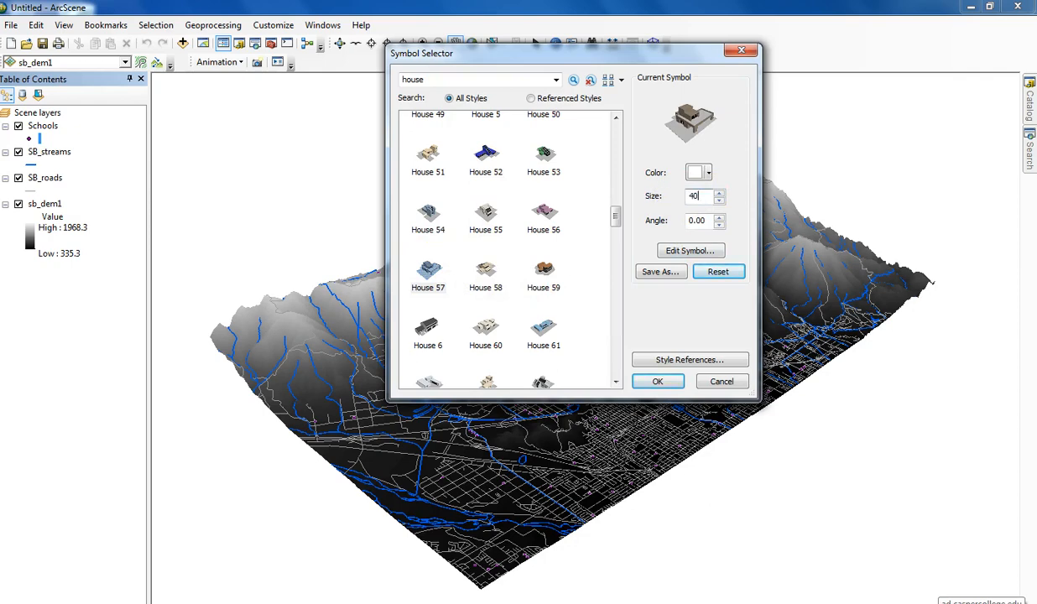
left_click(658, 380)
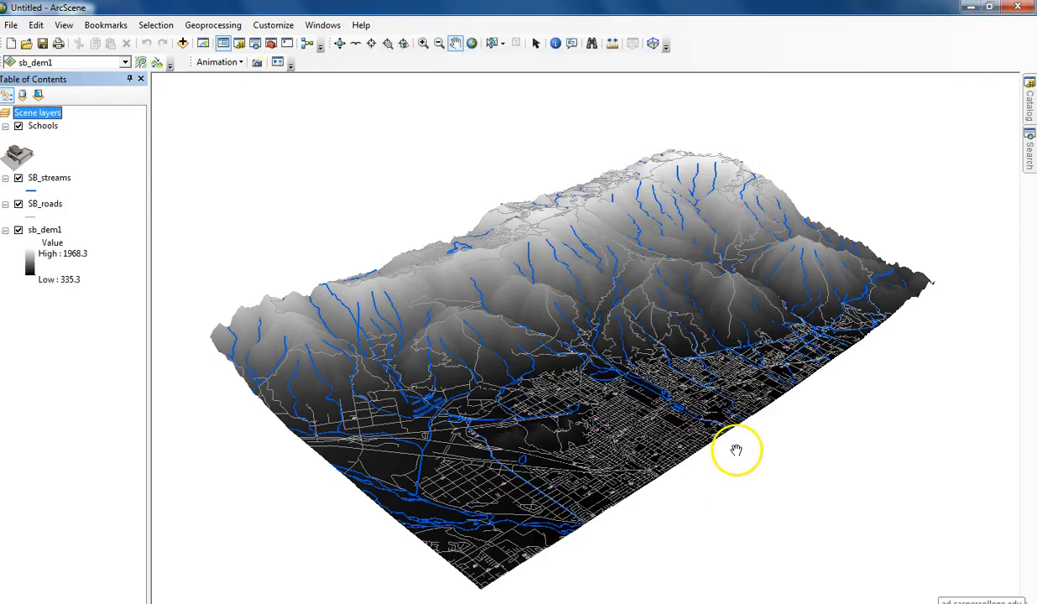
- Examine the 3D house symbols of the schools up close against the street grid
scroll(617, 457, "down", 5)
left_click_drag(720, 537, 647, 239)
scroll(598, 321, "down", 5)
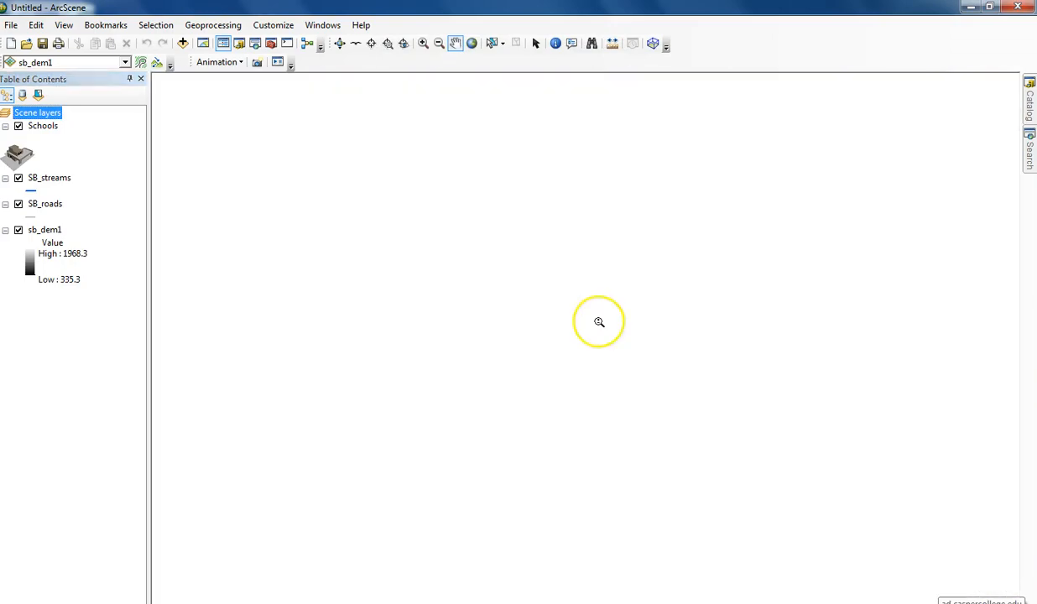
scroll(599, 321, "up", 2)
scroll(599, 321, "up", 3)
scroll(599, 321, "down", 3)
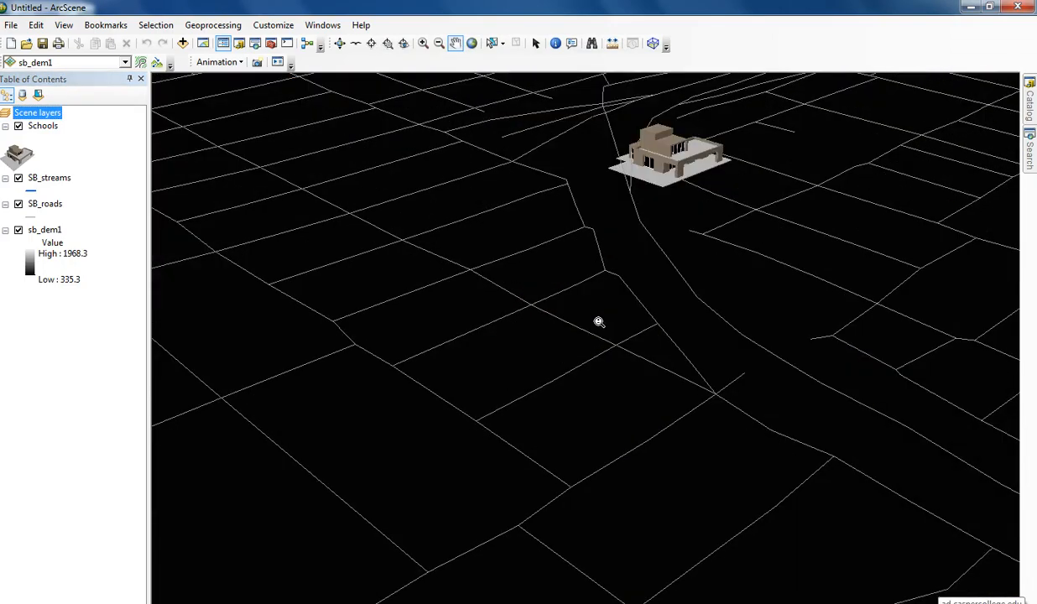
left_click_drag(798, 246, 818, 318)
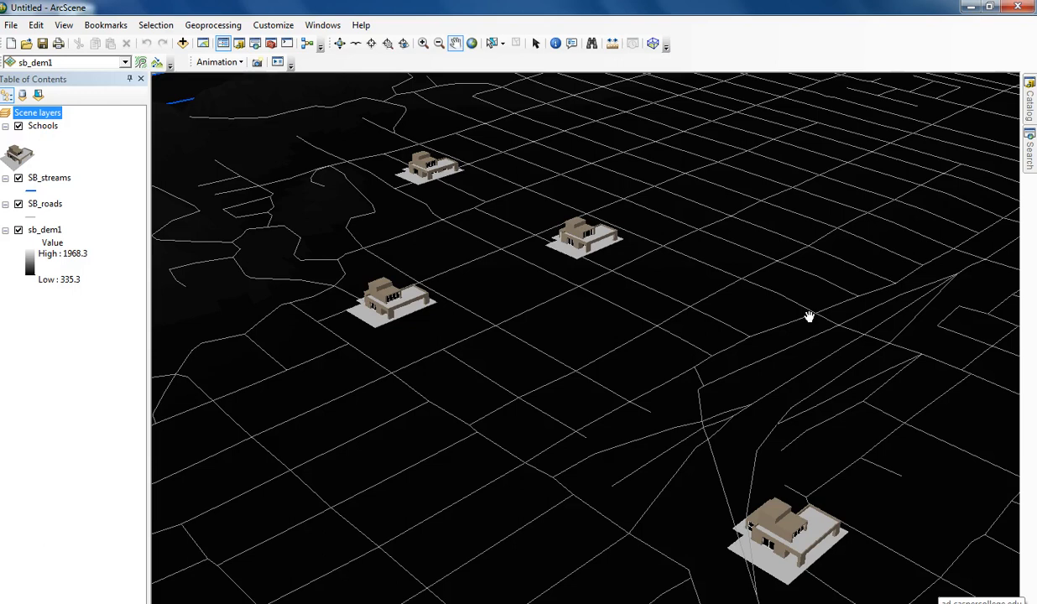
left_click(625, 284)
- Search for "hillshade" and open the Hillshade (3D Analyst) tool
left_click(1029, 145)
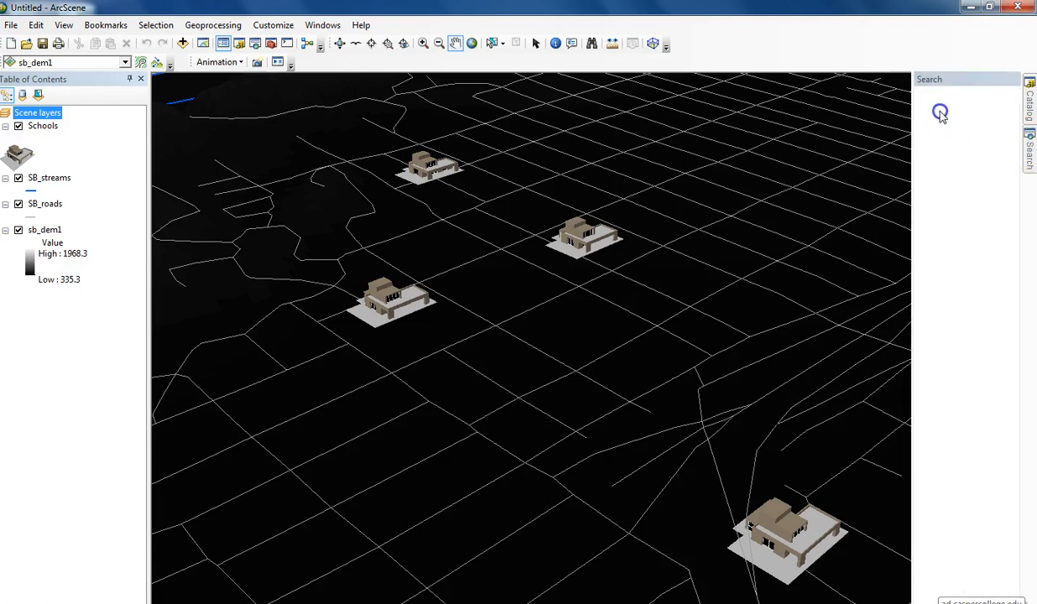
left_click(918, 132)
type("hillshade")
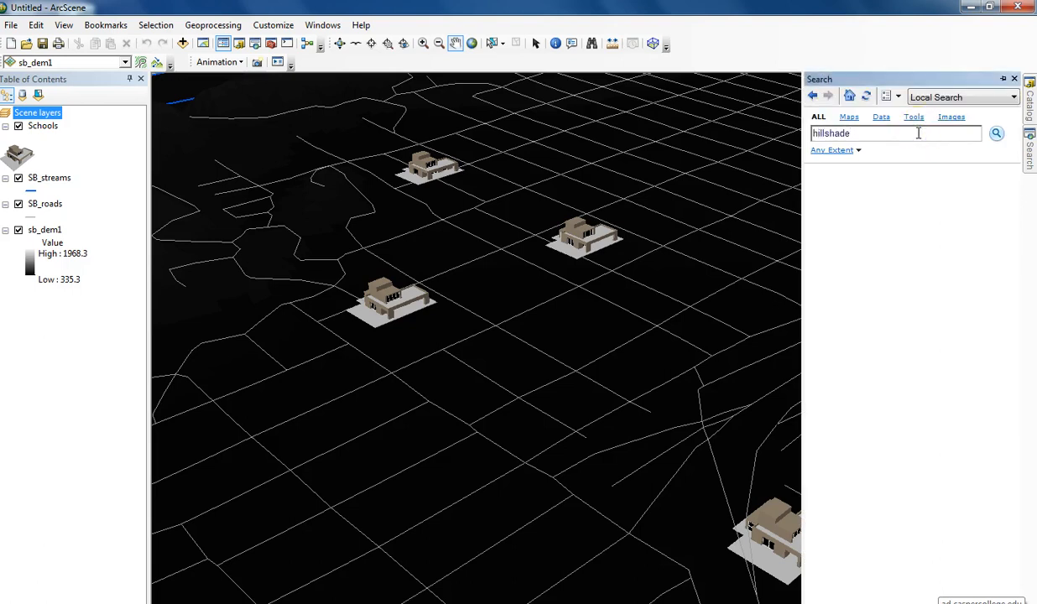
key("Return")
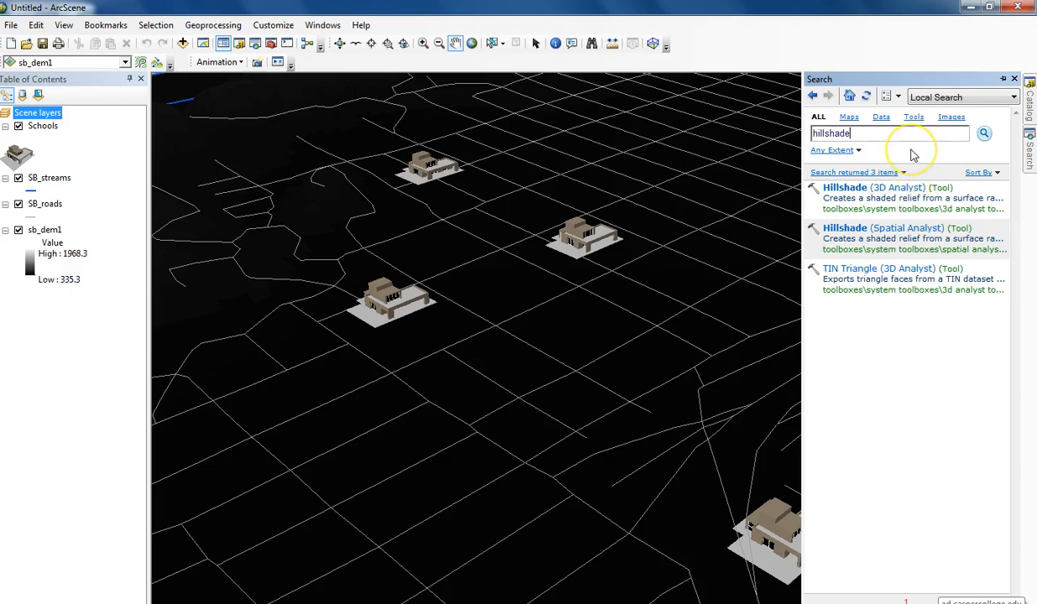
left_click(862, 188)
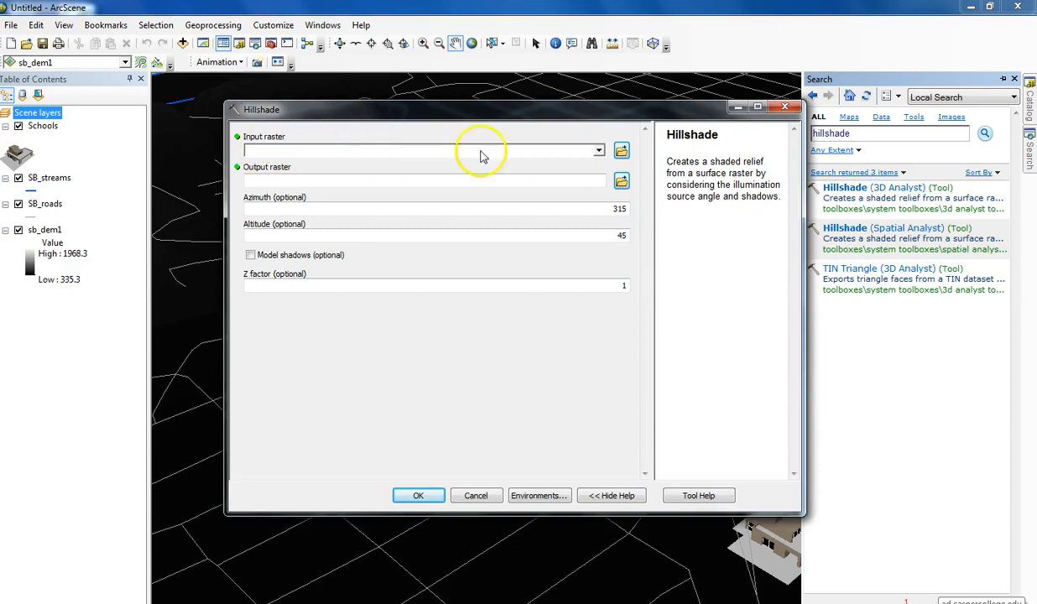
- Create a hillshade from sb_dem1 saved as hillshade3 in the Unit_7 folder, keeping azimuth 315, altitude 45 and Z factor 1
left_click(598, 151)
left_click(290, 164)
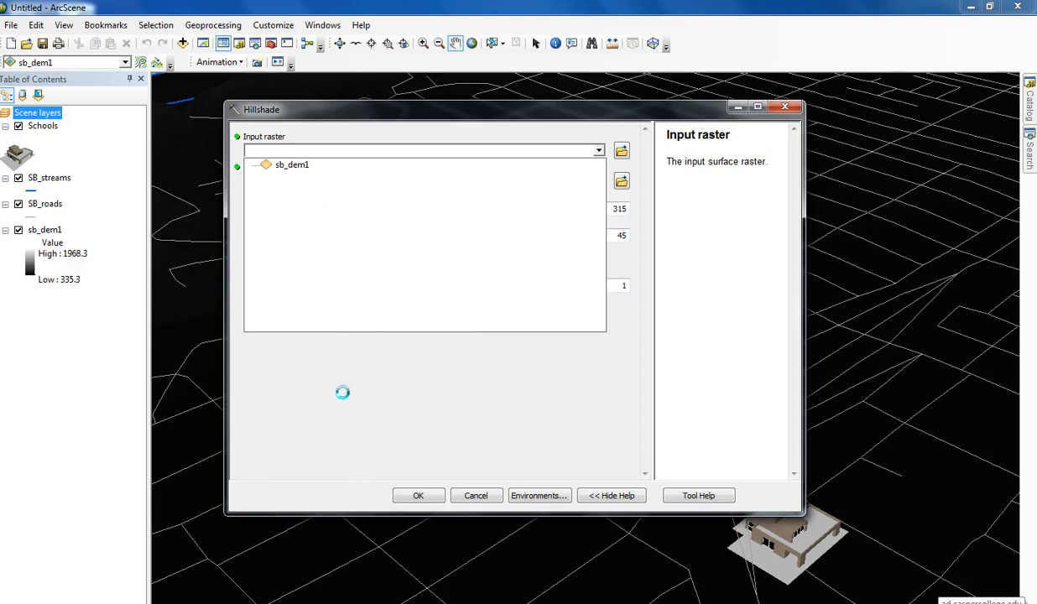
left_click(621, 181)
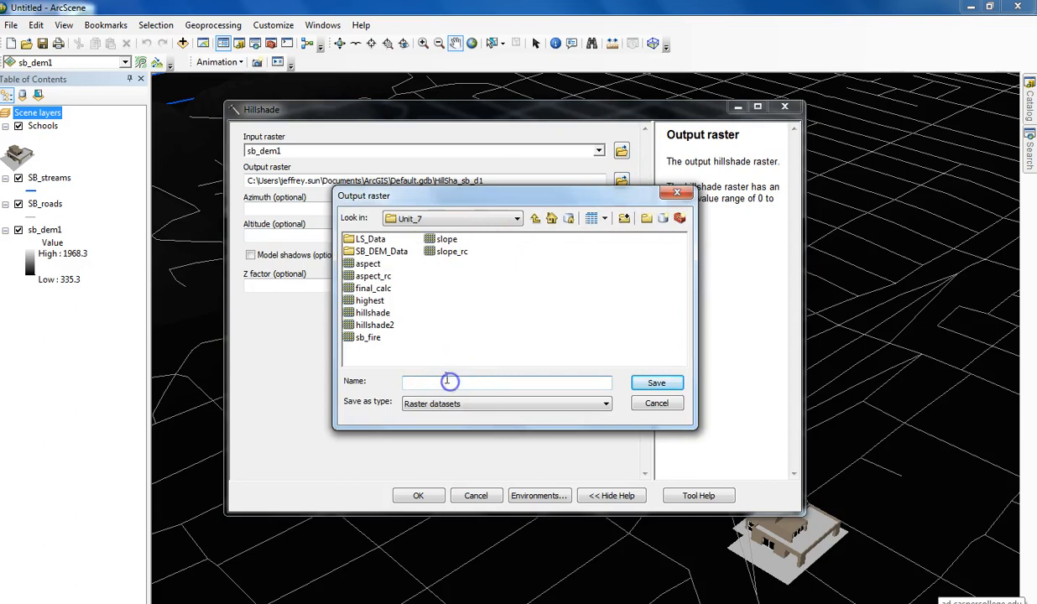
left_click(374, 324)
left_click(453, 382)
key("BackSpace")
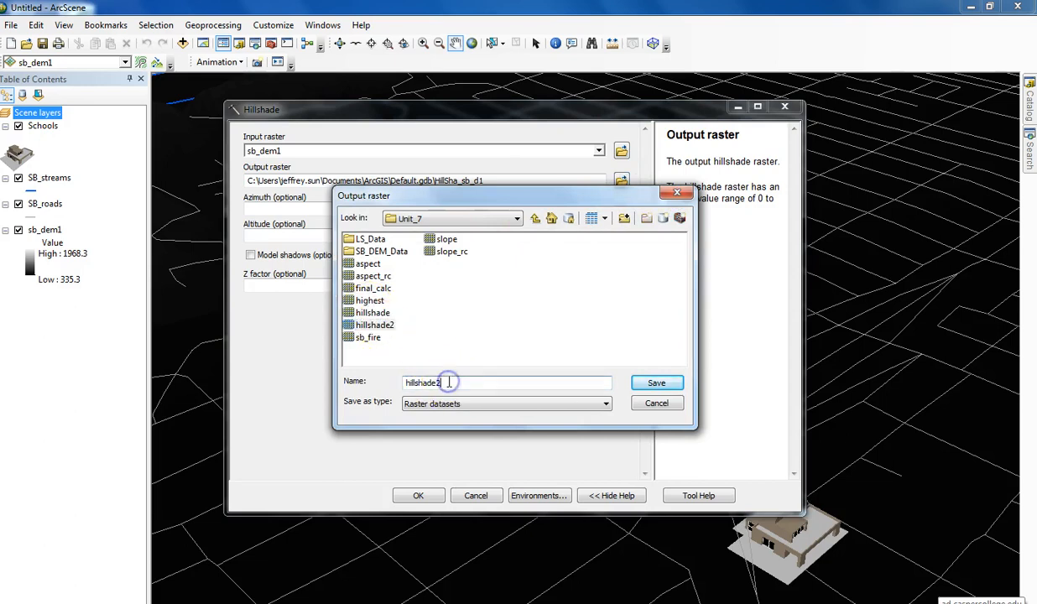
type("3")
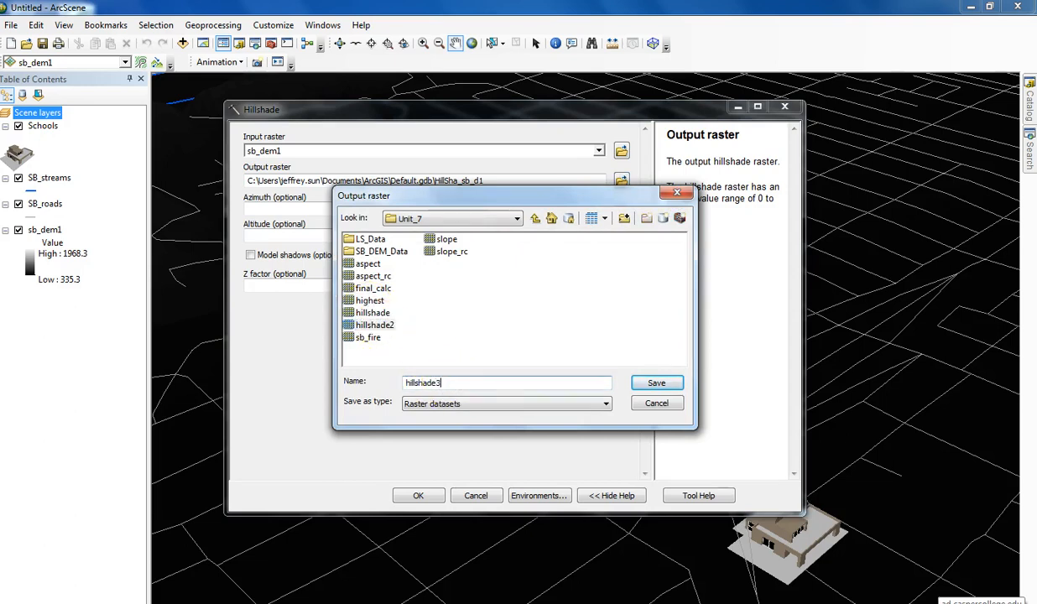
left_click(652, 382)
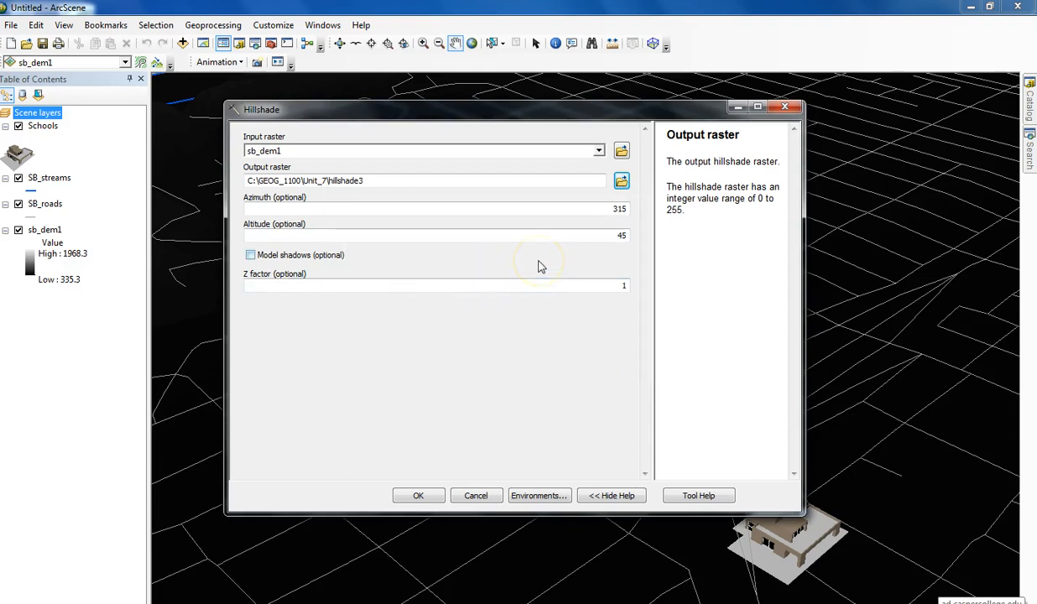
left_click_drag(503, 110, 502, 104)
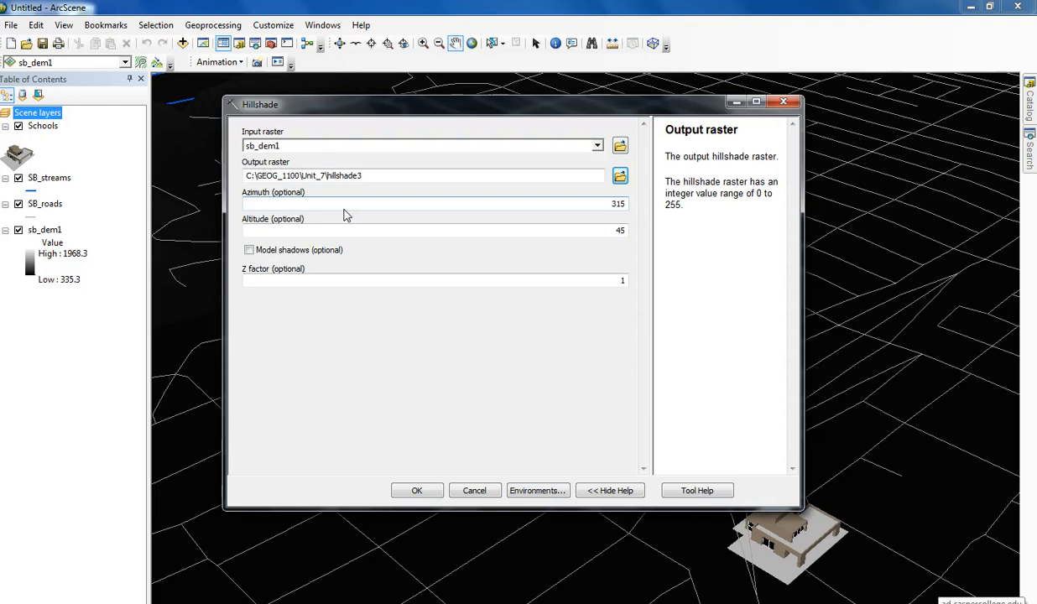
left_click(431, 243)
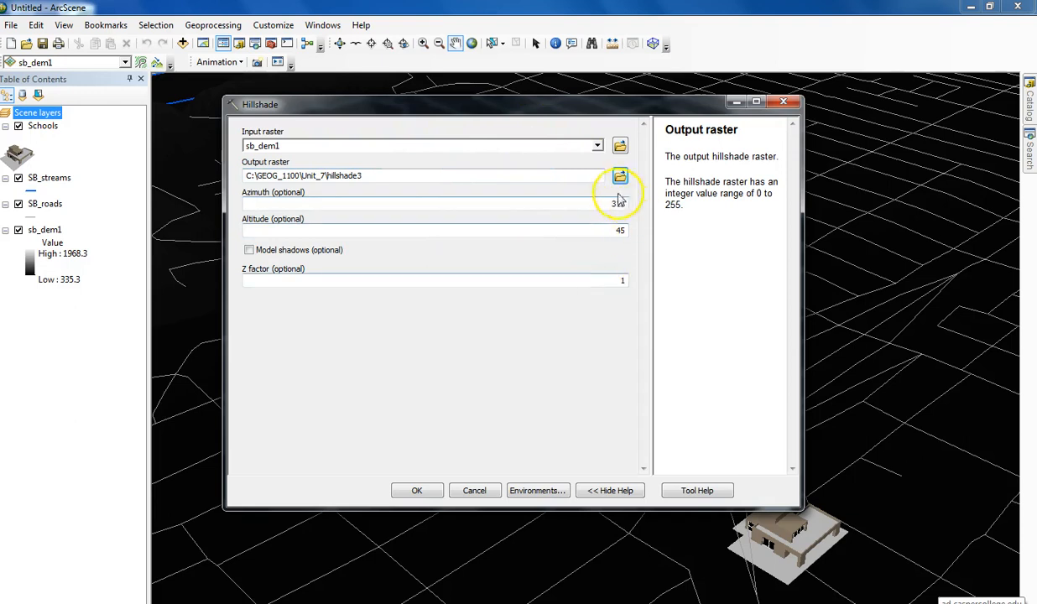
left_click(426, 491)
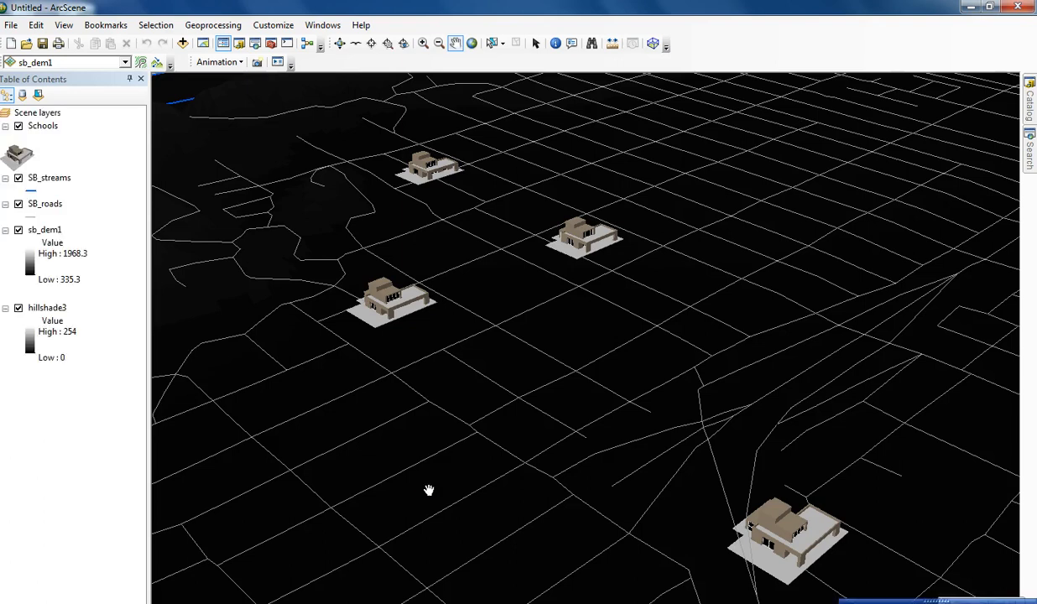
- Inspect the hillshade3 layer beneath the terrain with sb_dem1 hidden, and show sb_dem1 again
scroll(468, 345, "up", 5)
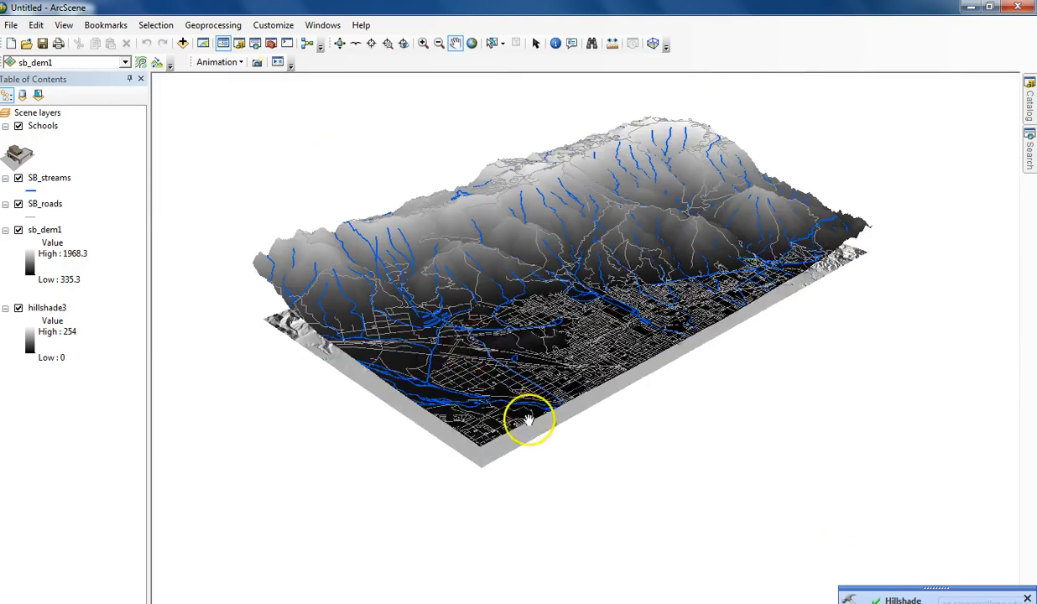
left_click_drag(528, 420, 553, 458)
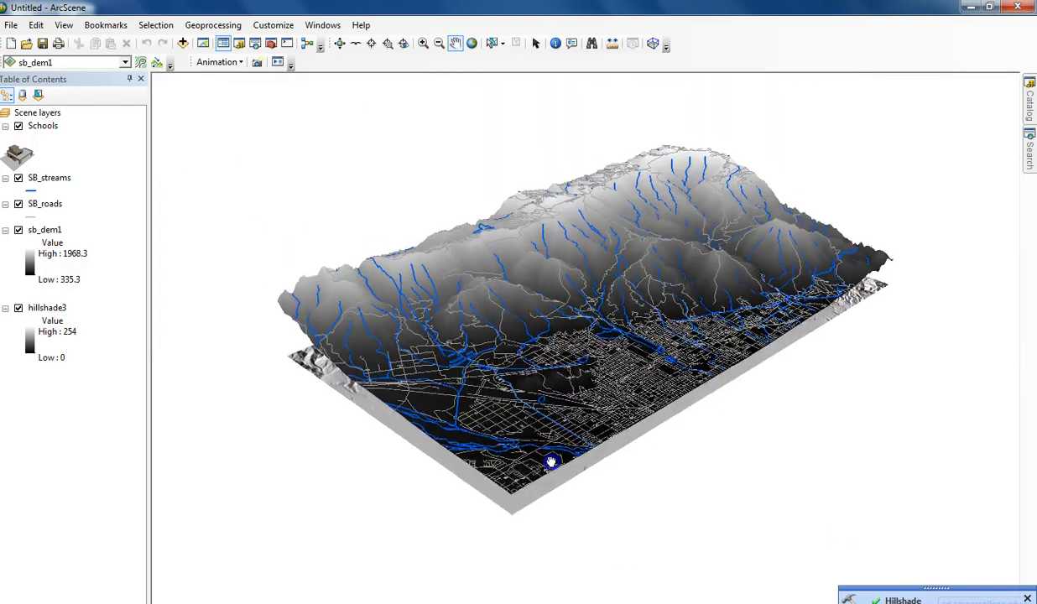
left_click(19, 230)
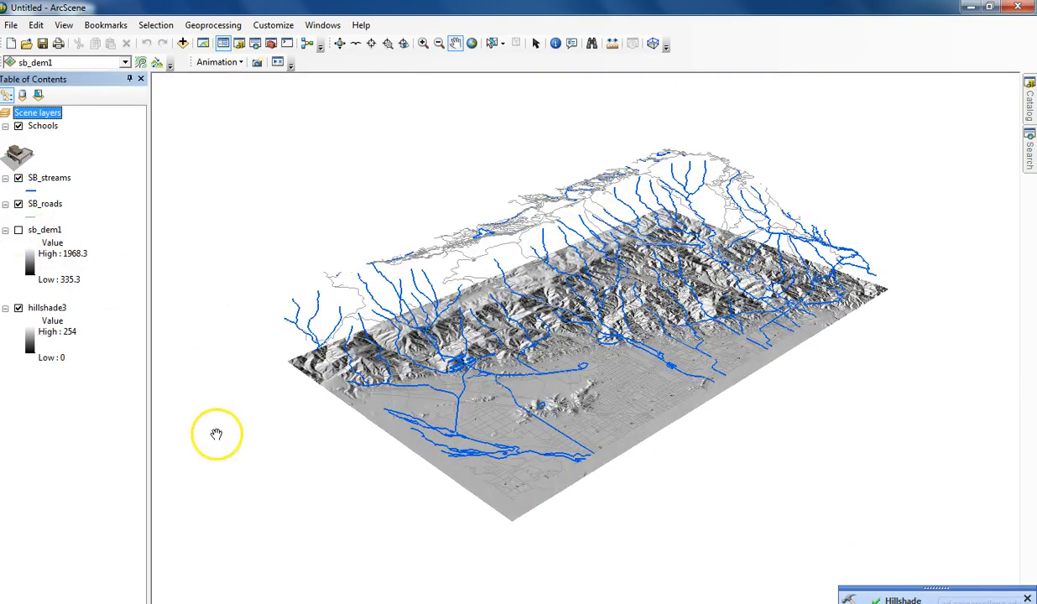
left_click_drag(615, 400, 609, 418)
left_click(339, 43)
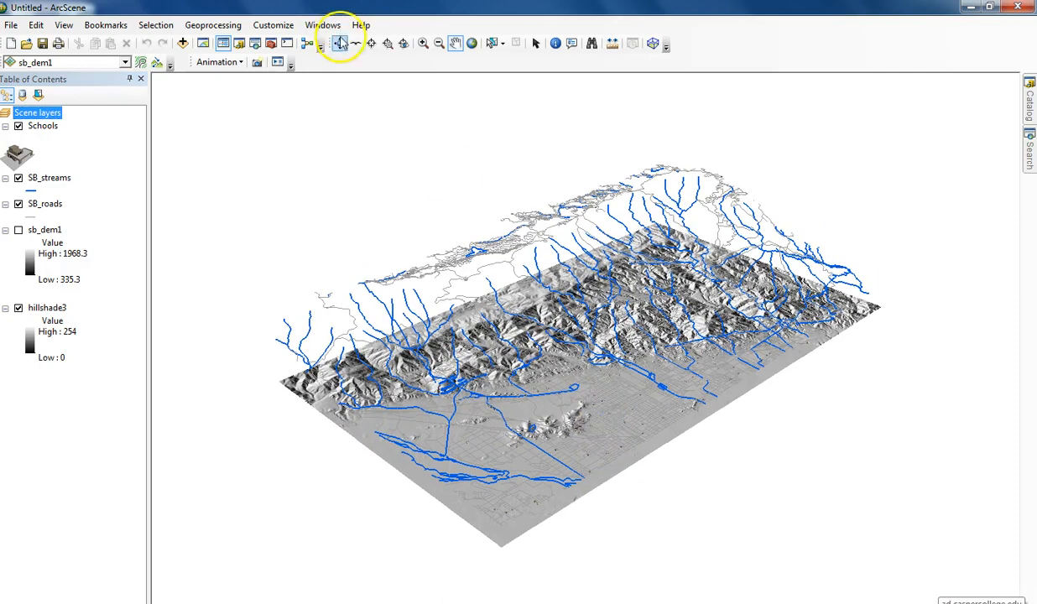
left_click_drag(591, 474, 557, 476)
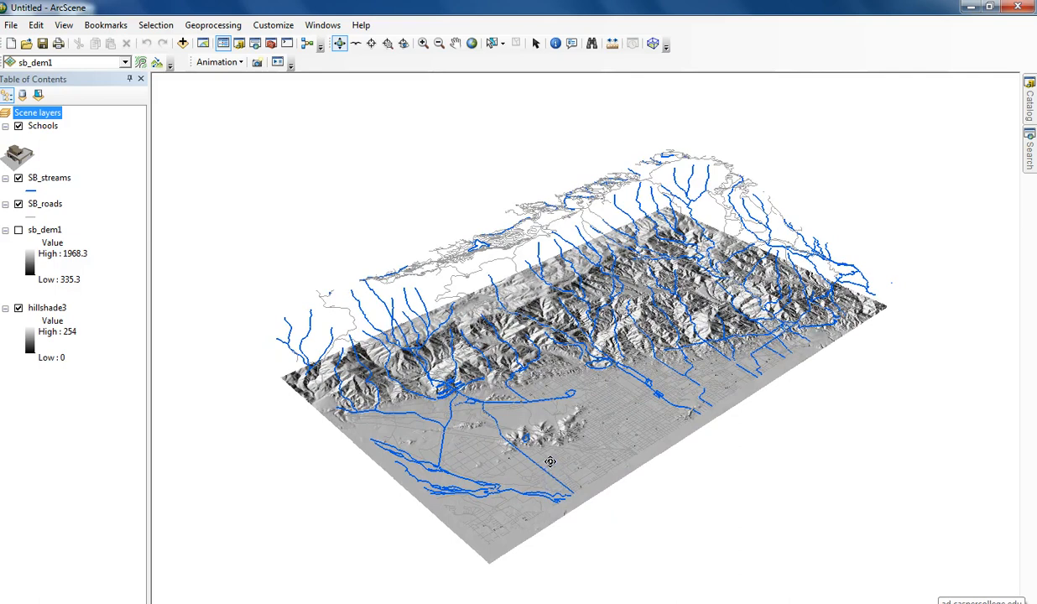
left_click(18, 229)
- Float the hillshade3 layer on the sb_dem1 surface with an elevation conversion factor of 1.99
double_click(46, 307)
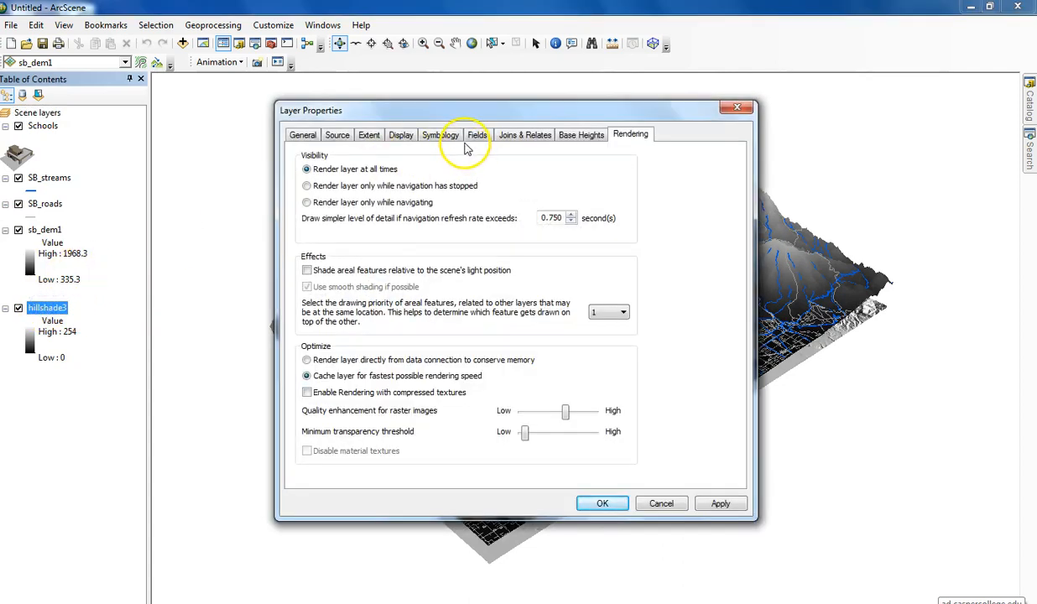
left_click(583, 135)
left_click(307, 186)
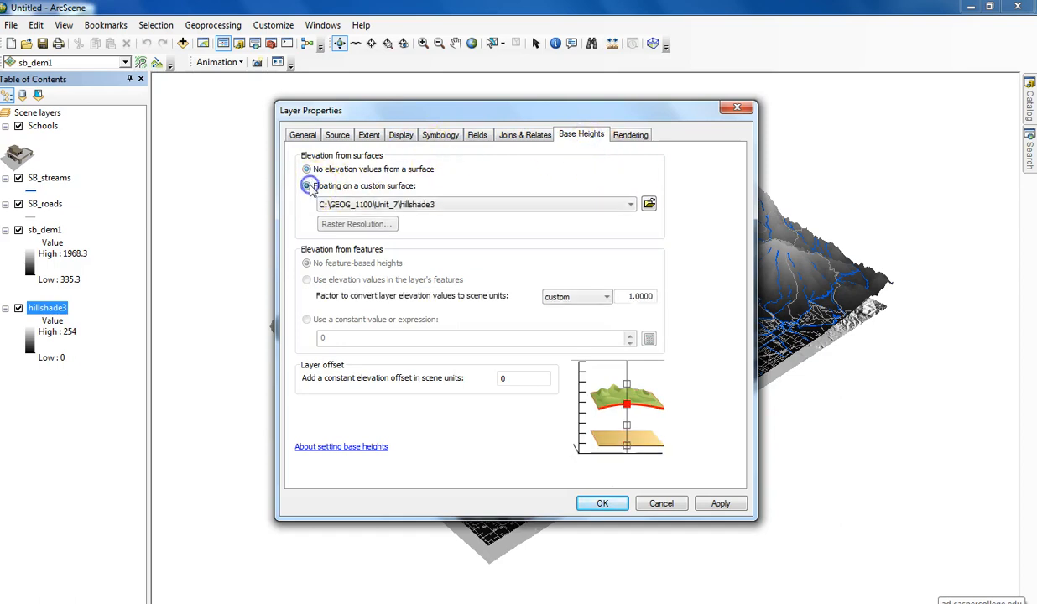
left_click(629, 205)
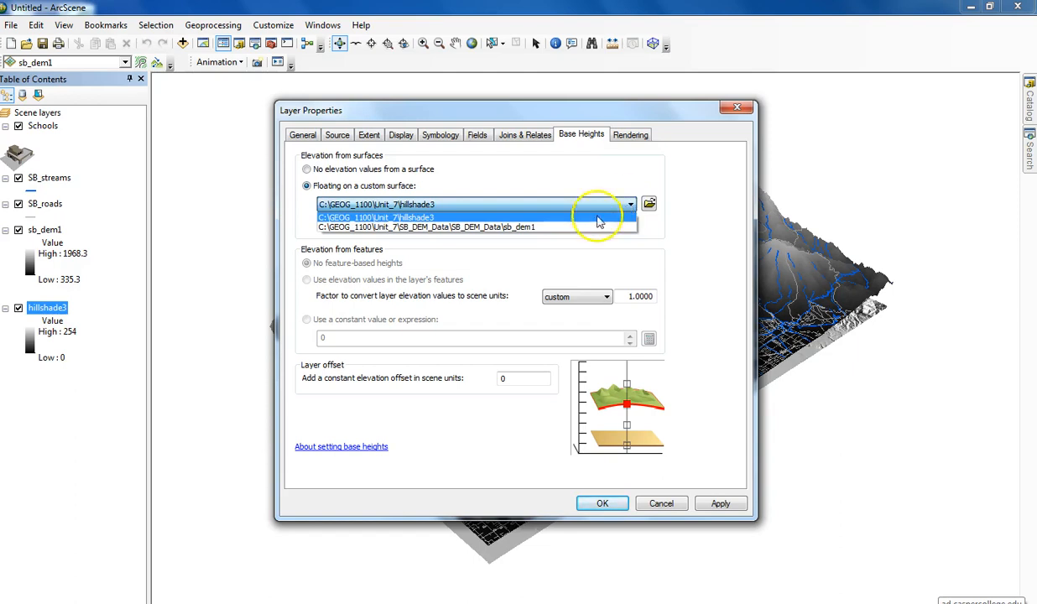
left_click(460, 227)
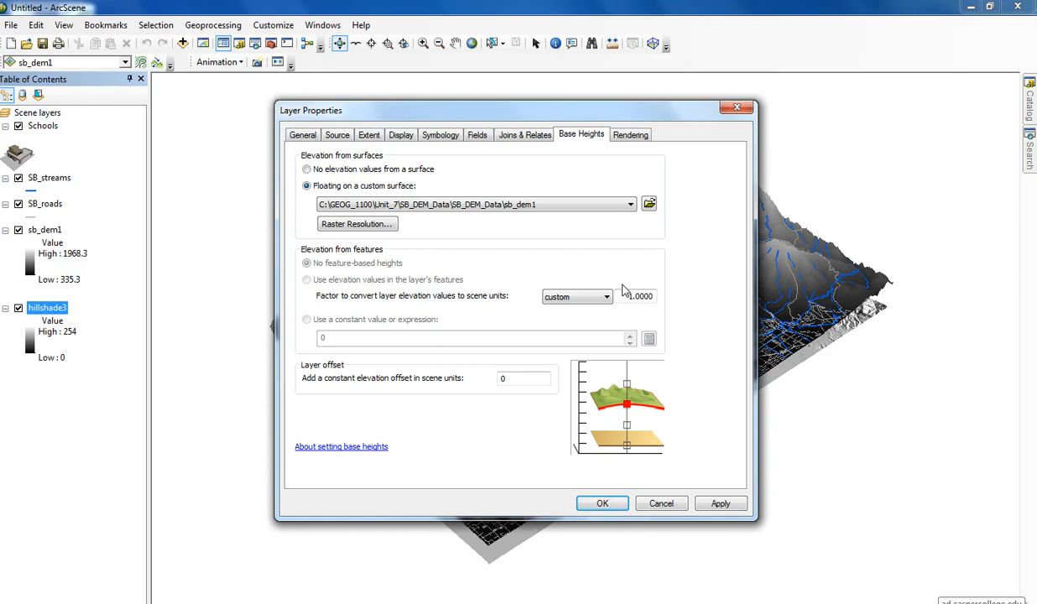
left_click_drag(627, 296, 666, 294)
type("1.99")
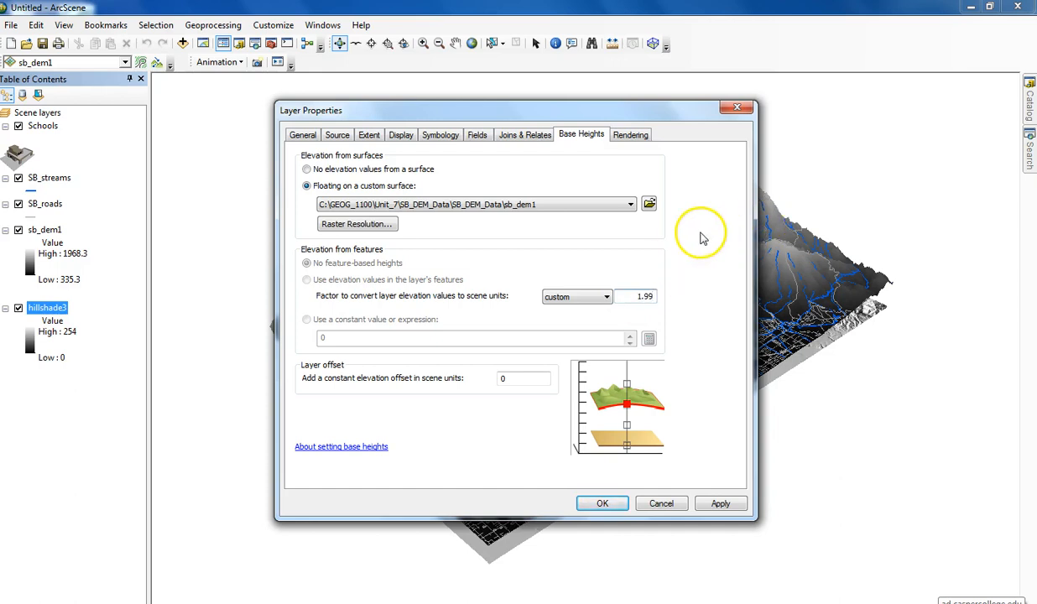
left_click(599, 502)
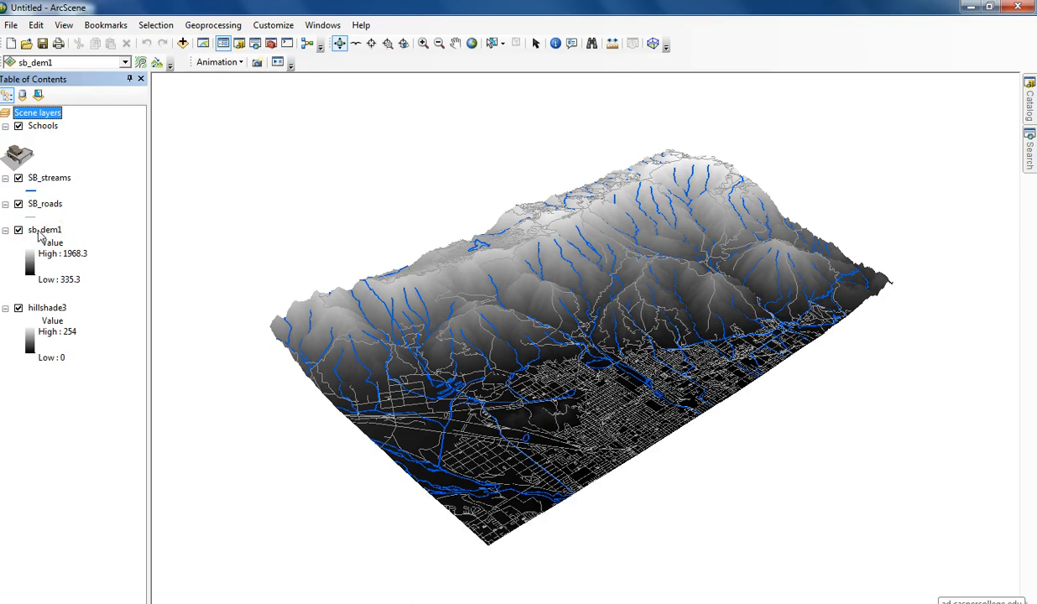
- Set the transparency of the sb_dem1 layer to 45% and check the shaded relief from several angles
double_click(38, 235)
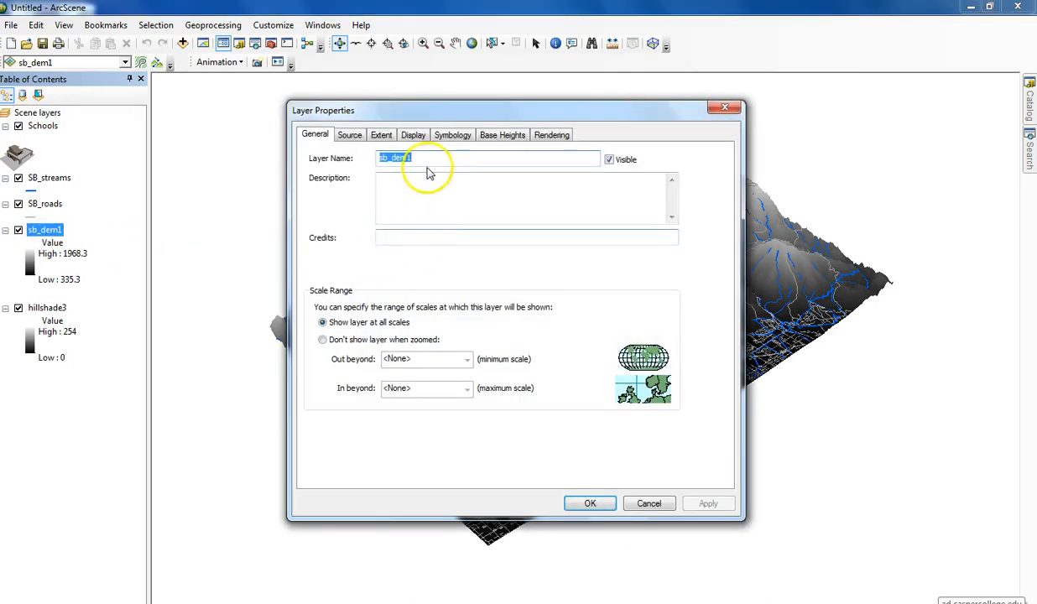
left_click(414, 136)
left_click_drag(406, 292, 463, 302)
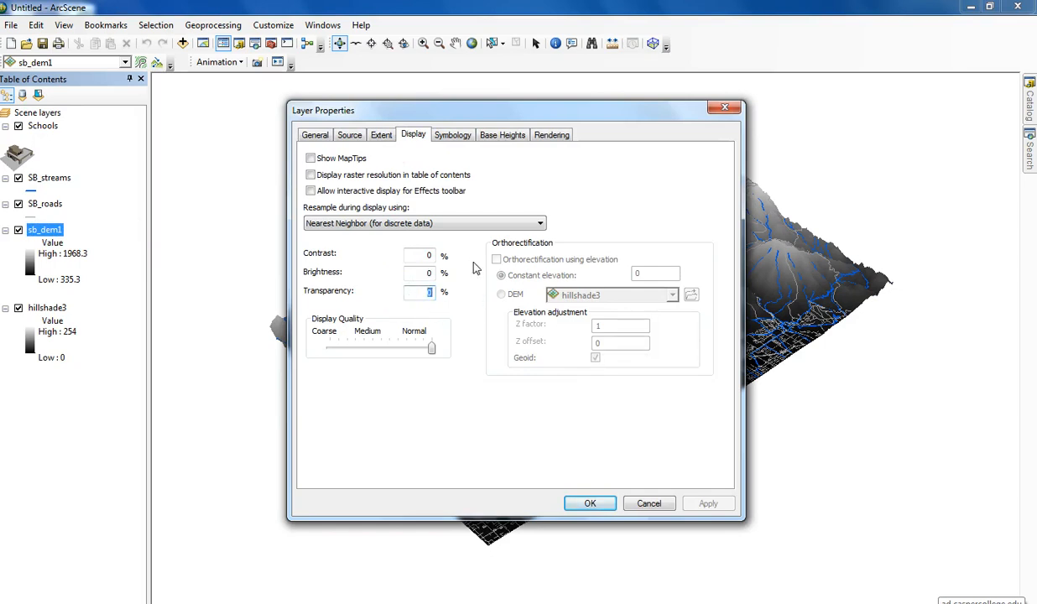
type("45")
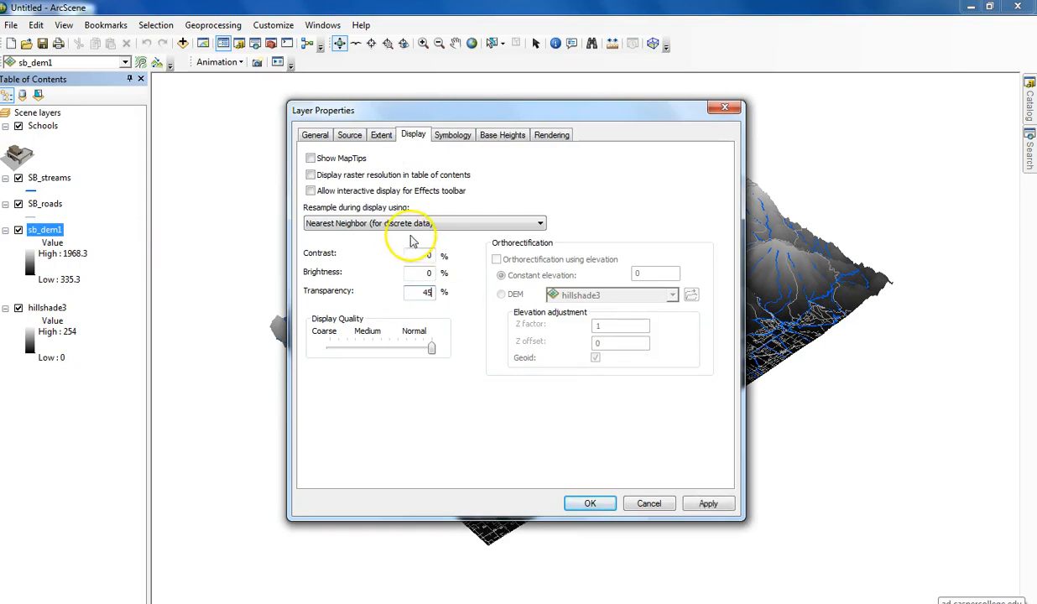
left_click(584, 504)
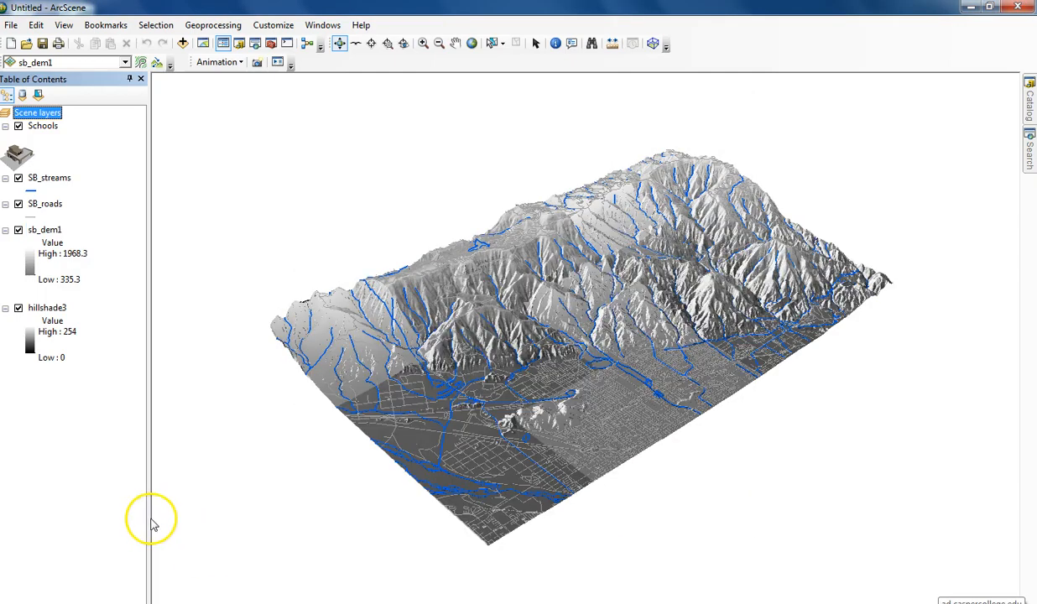
left_click_drag(498, 393, 410, 454)
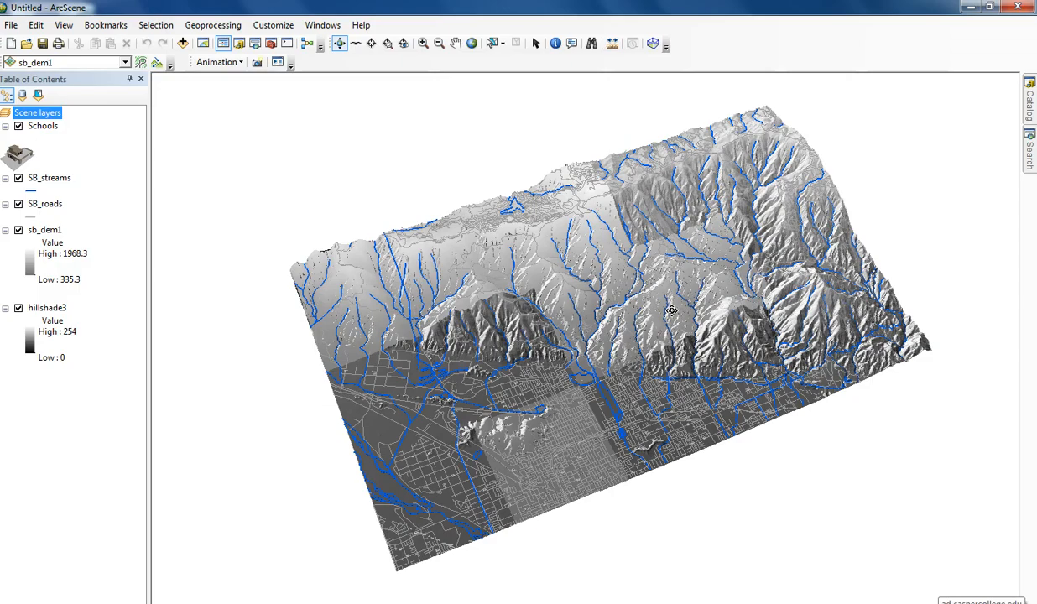
left_click_drag(647, 363, 608, 355)
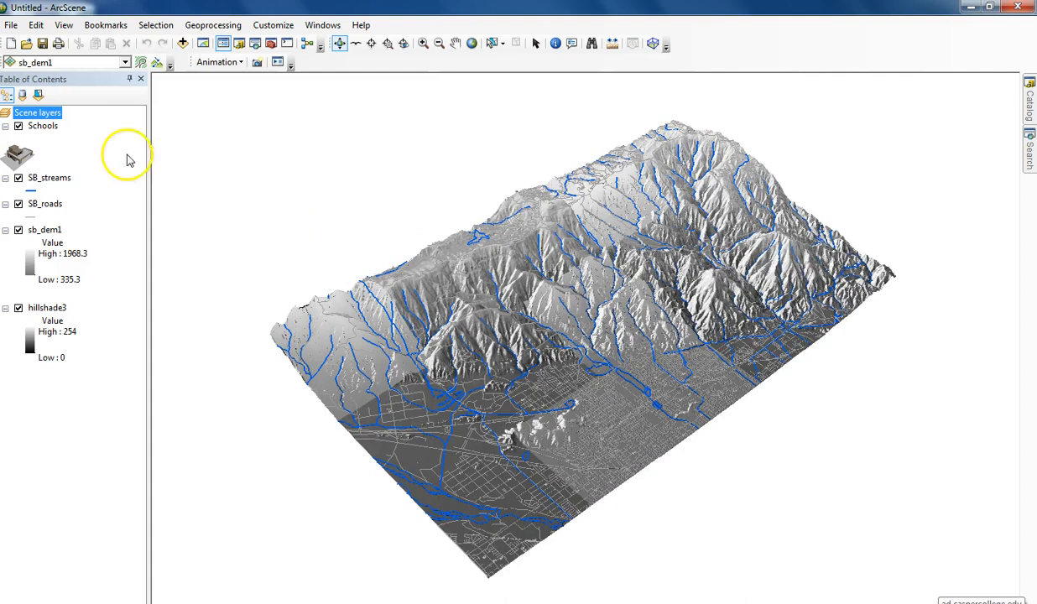
left_click(52, 233)
double_click(52, 235)
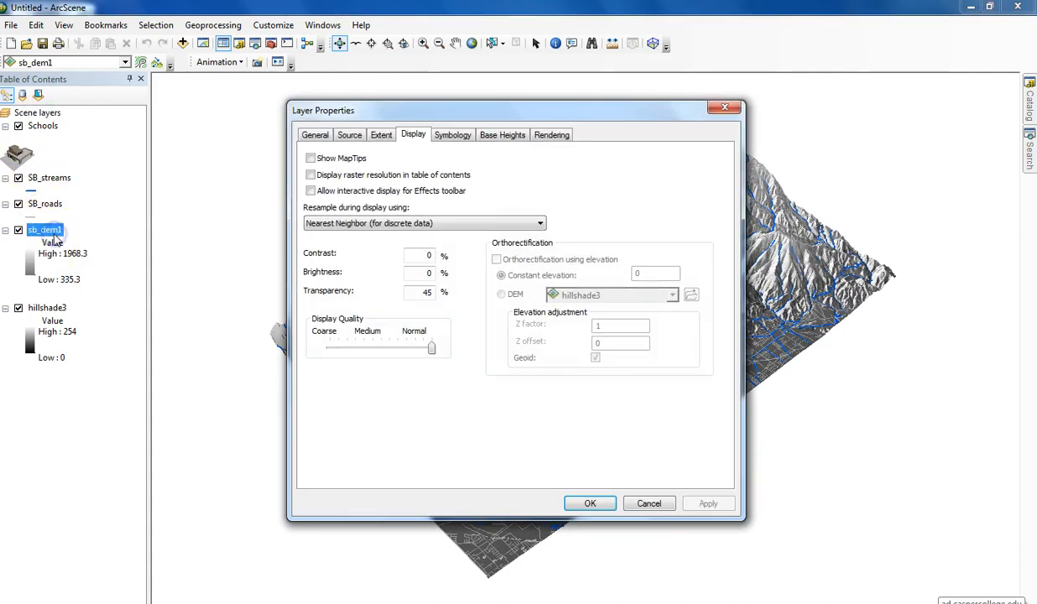
left_click(723, 106)
left_click(53, 232)
left_click(48, 233)
- Set the elevation conversion factor of the hillshade3 layer to 1.9 and check how it blends with the terrain
double_click(46, 308)
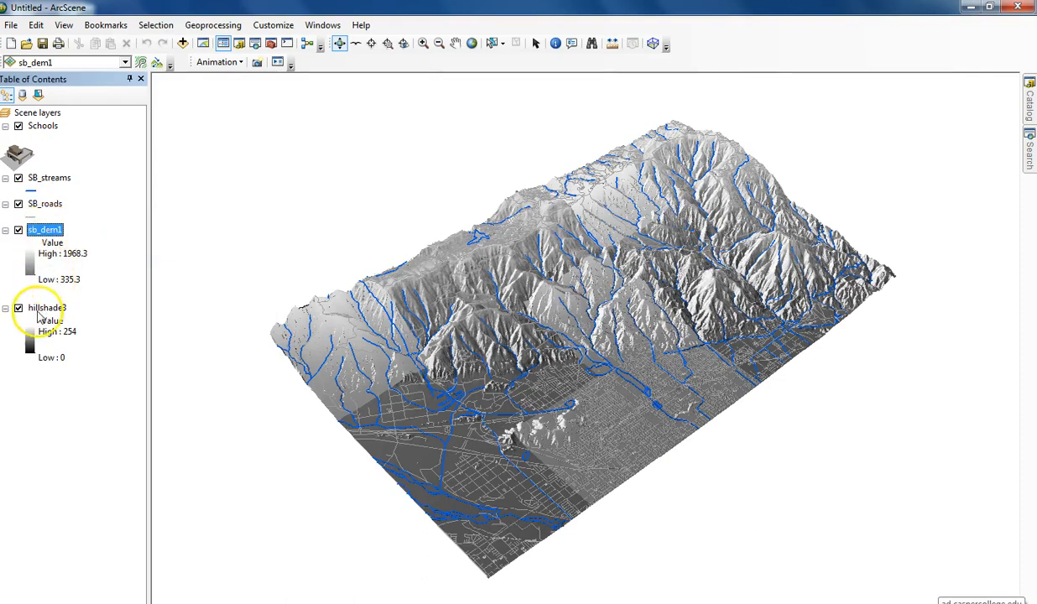
left_click(580, 136)
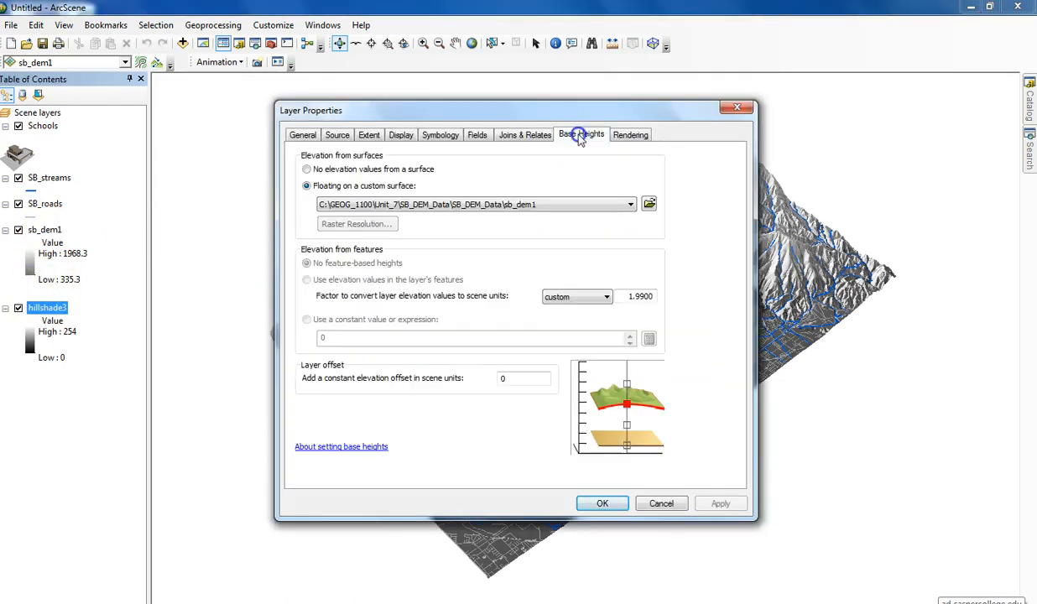
left_click_drag(623, 296, 727, 286)
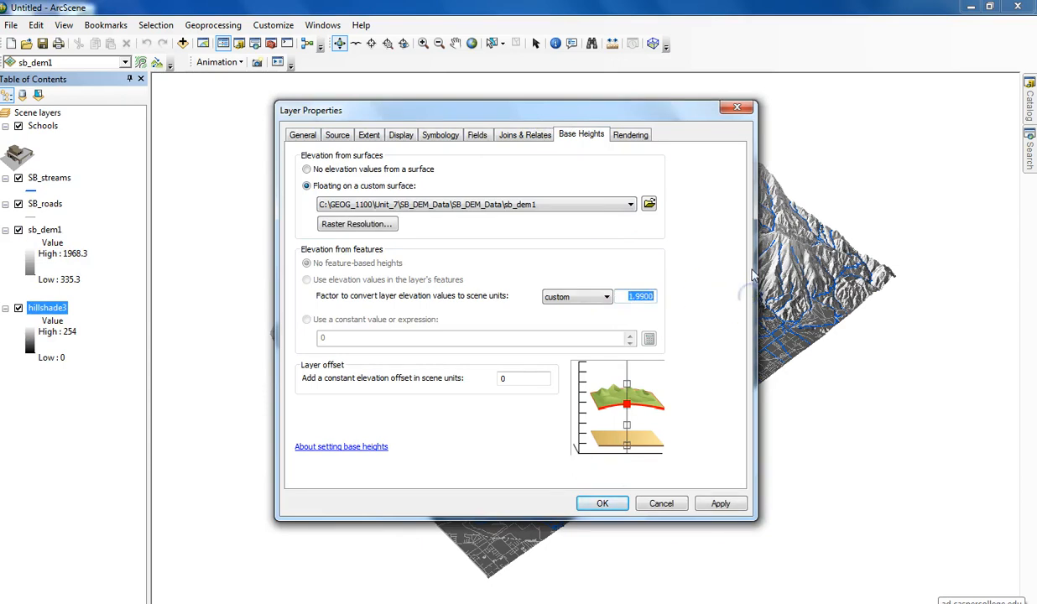
type("1.9")
left_click(603, 502)
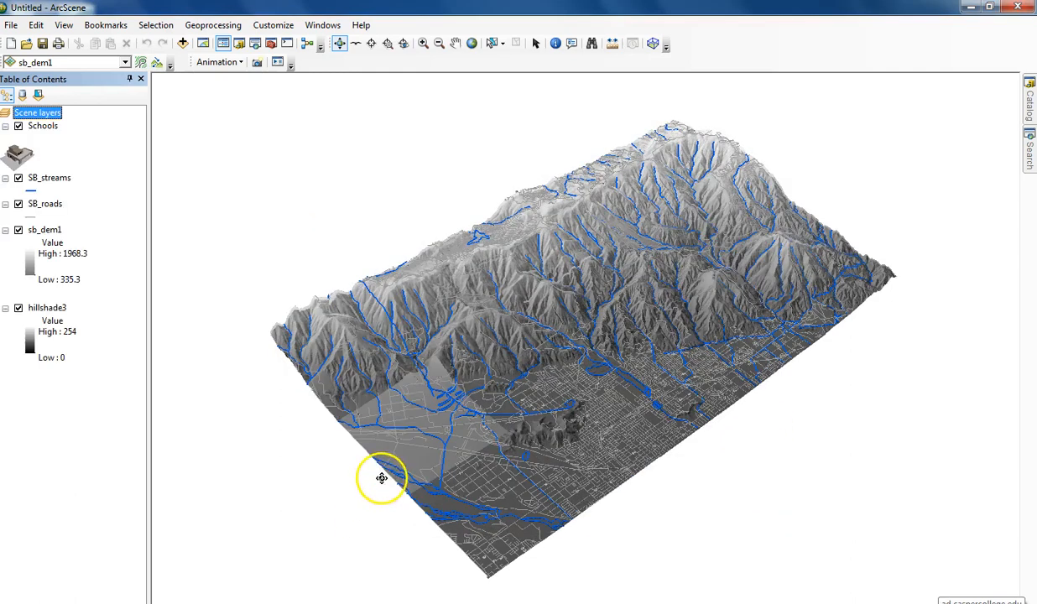
left_click_drag(458, 440, 439, 463)
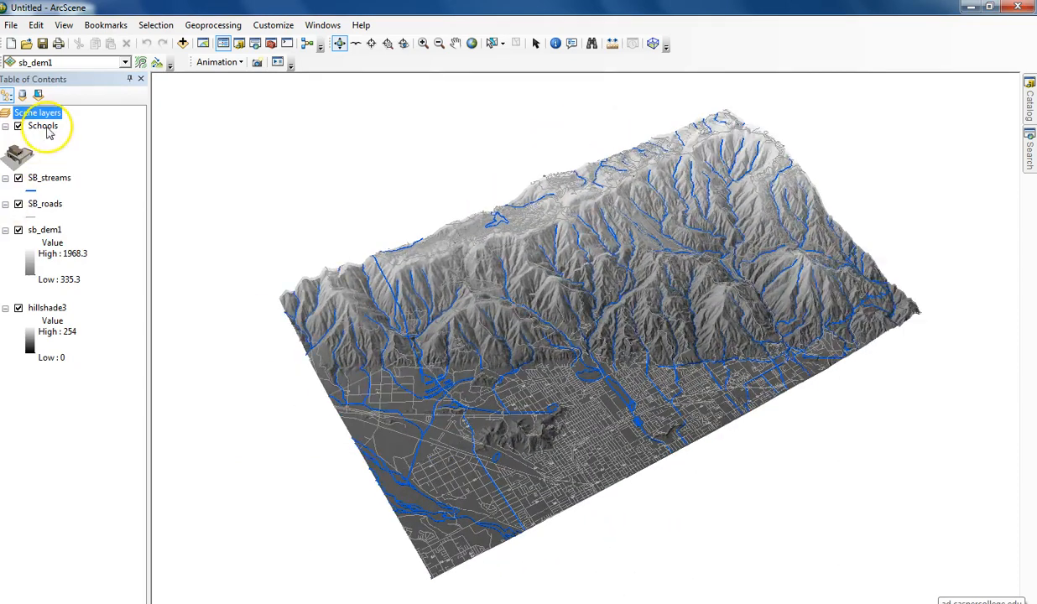
- Set the elevation conversion factor of the hillshade3 layer to 1.8 and check the draped terrain
double_click(47, 308)
left_click_drag(628, 296, 689, 296)
type("1.8")
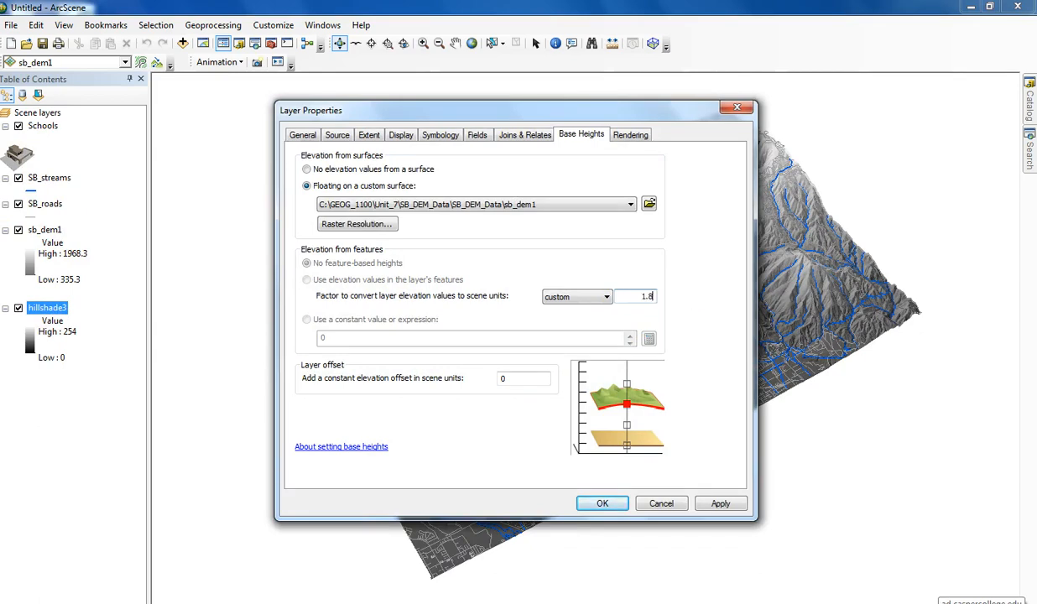
left_click(602, 503)
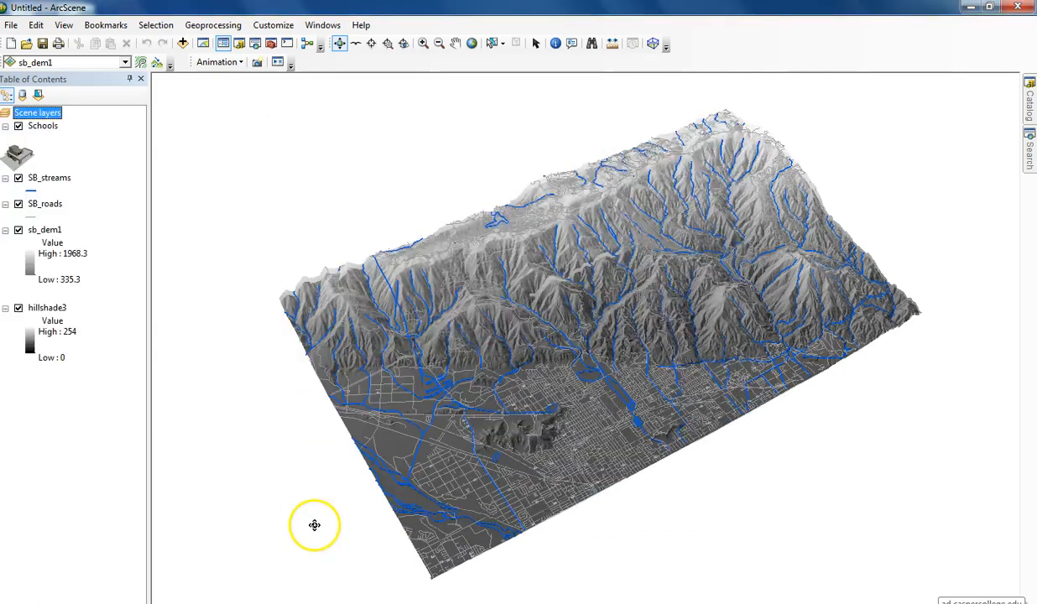
left_click_drag(470, 474, 398, 433)
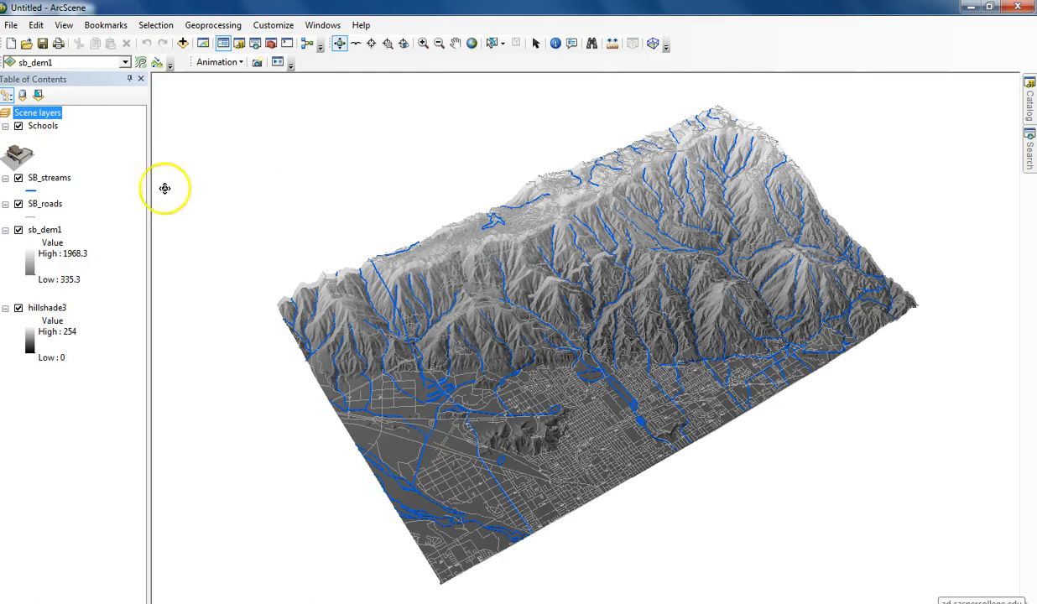
- Apply the green-yellow-brown-white elevation color ramp to the sb_dem1 layer and check the colored terrain from several angles
left_click(30, 266)
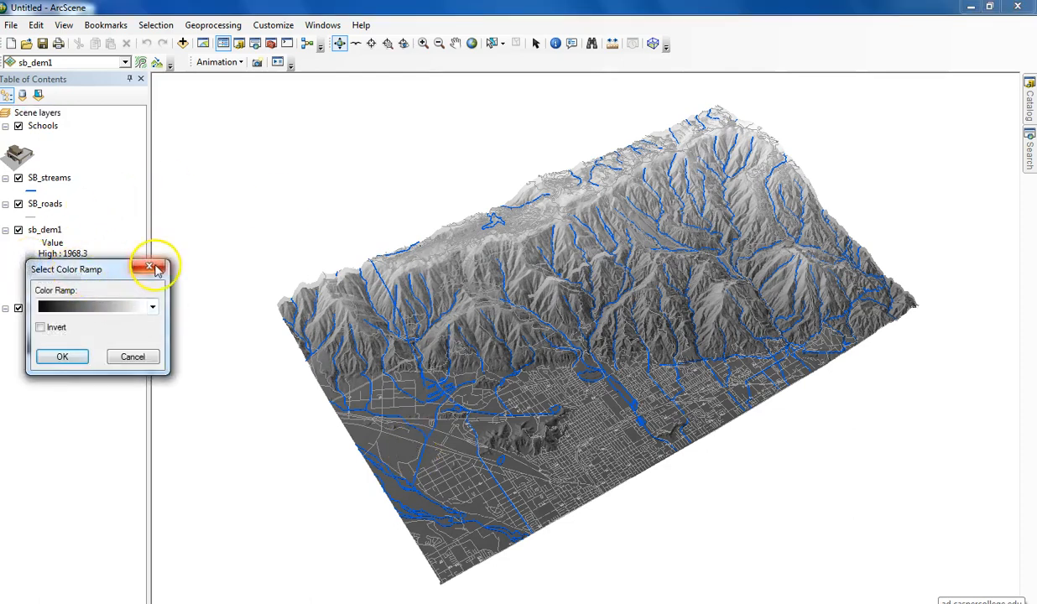
left_click(156, 268)
left_click(30, 273)
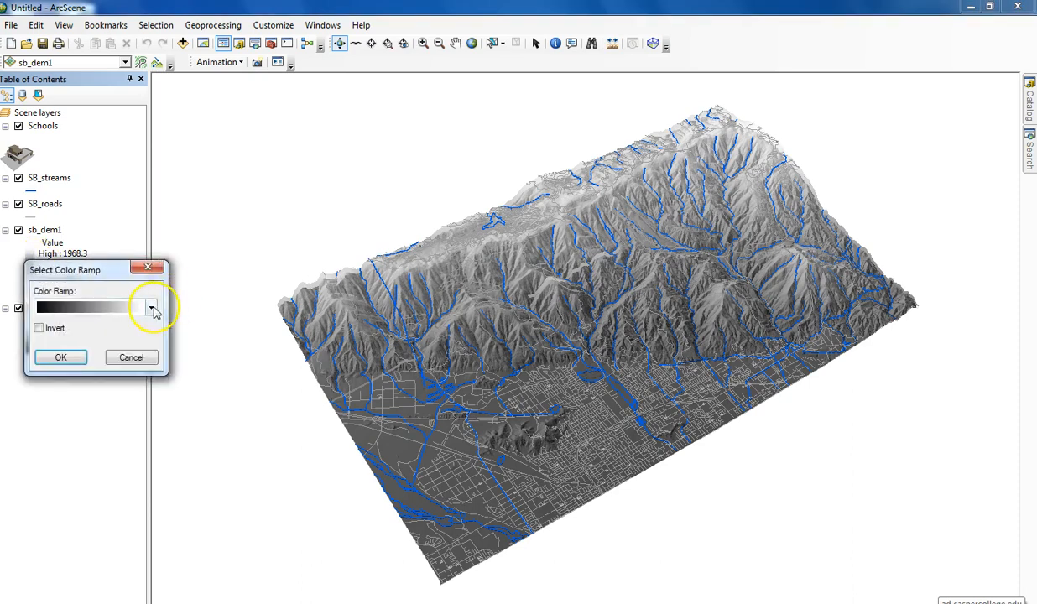
left_click(151, 310)
left_click(127, 173)
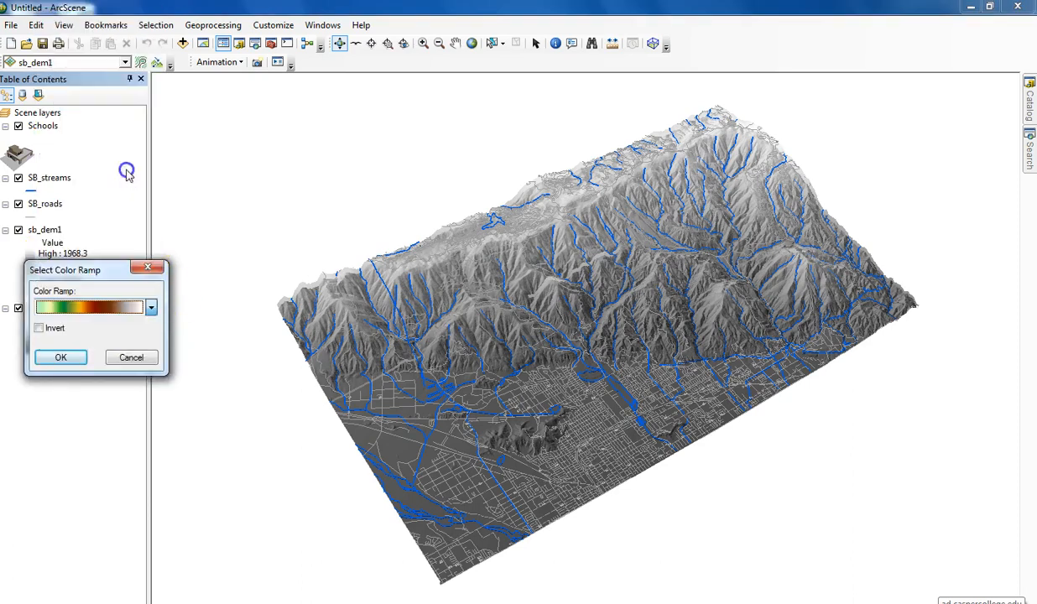
left_click(64, 357)
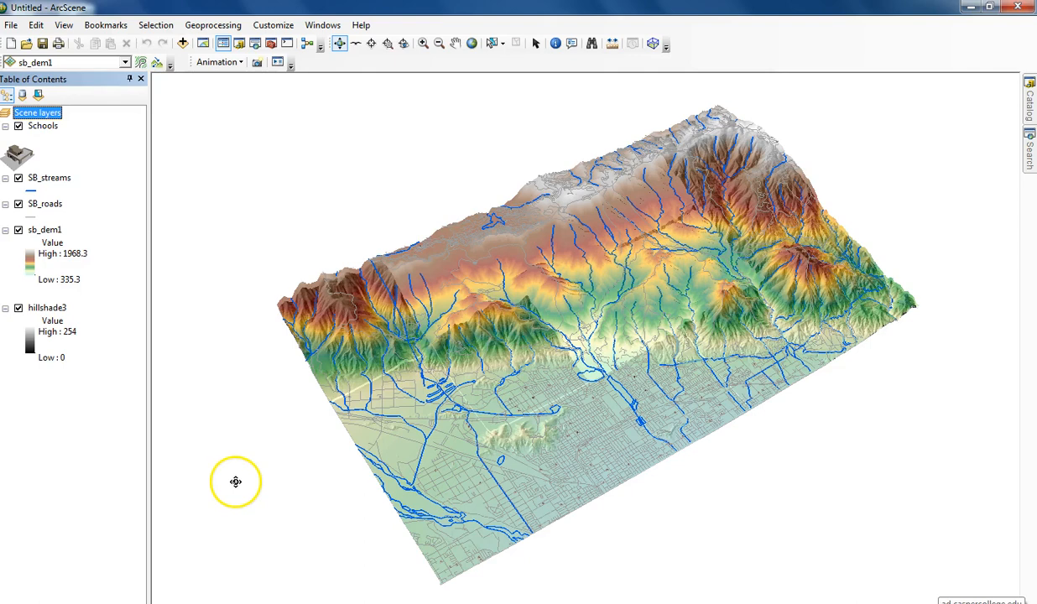
left_click_drag(475, 440, 565, 414)
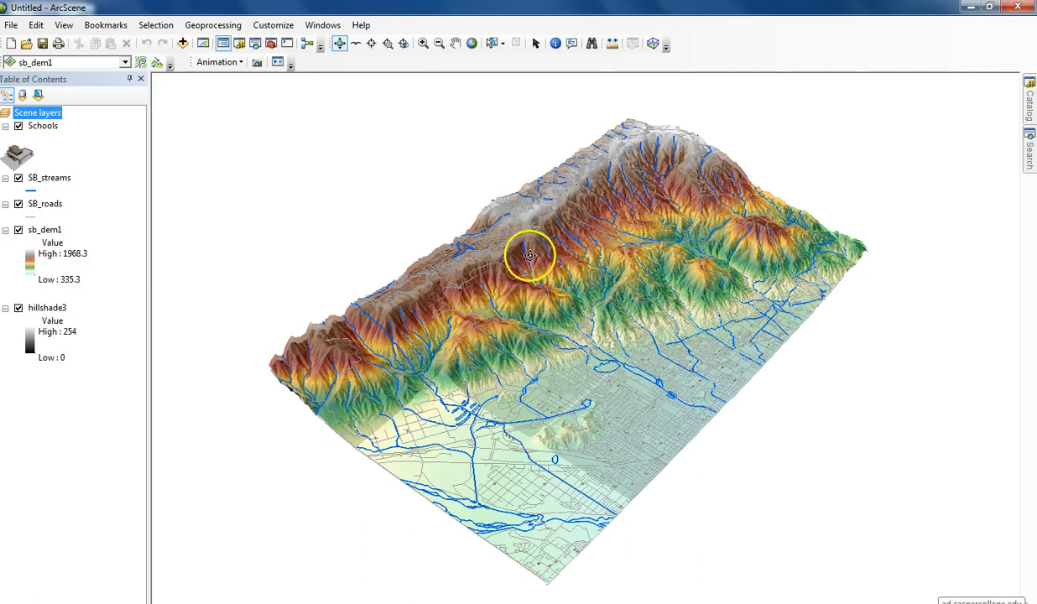
left_click_drag(663, 288, 533, 359)
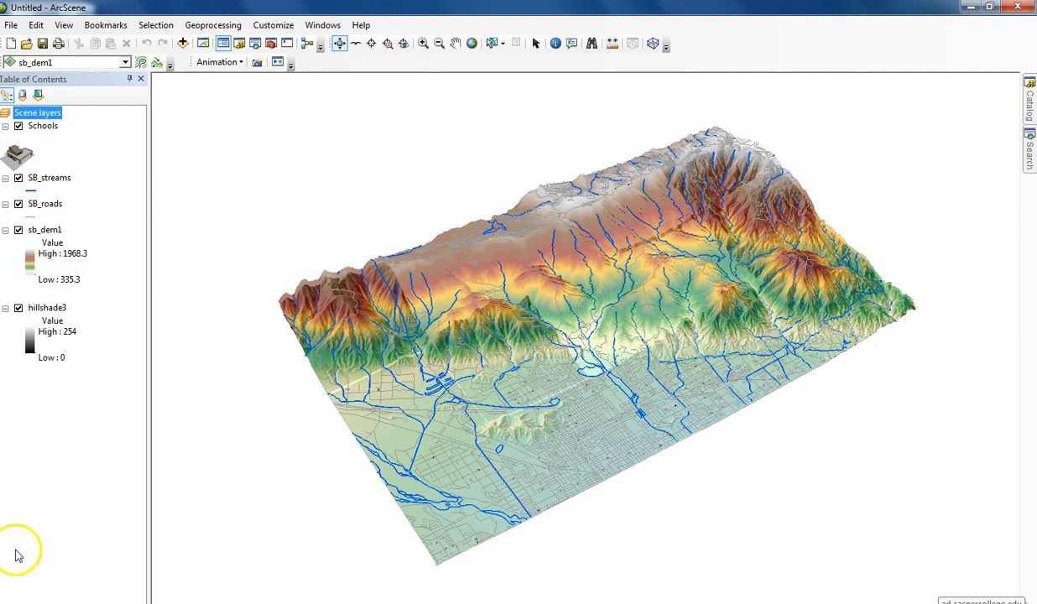
- Launch ArcMap 10.3.1 with a blank map, dismissing its startup dialog, and return to the ArcScene window
left_click(17, 602)
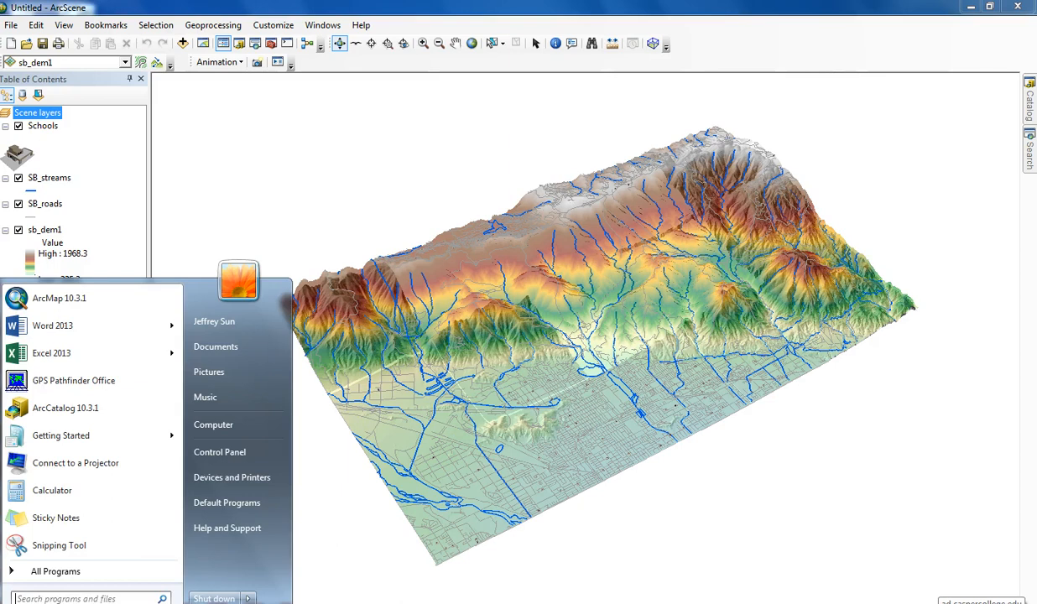
left_click(48, 301)
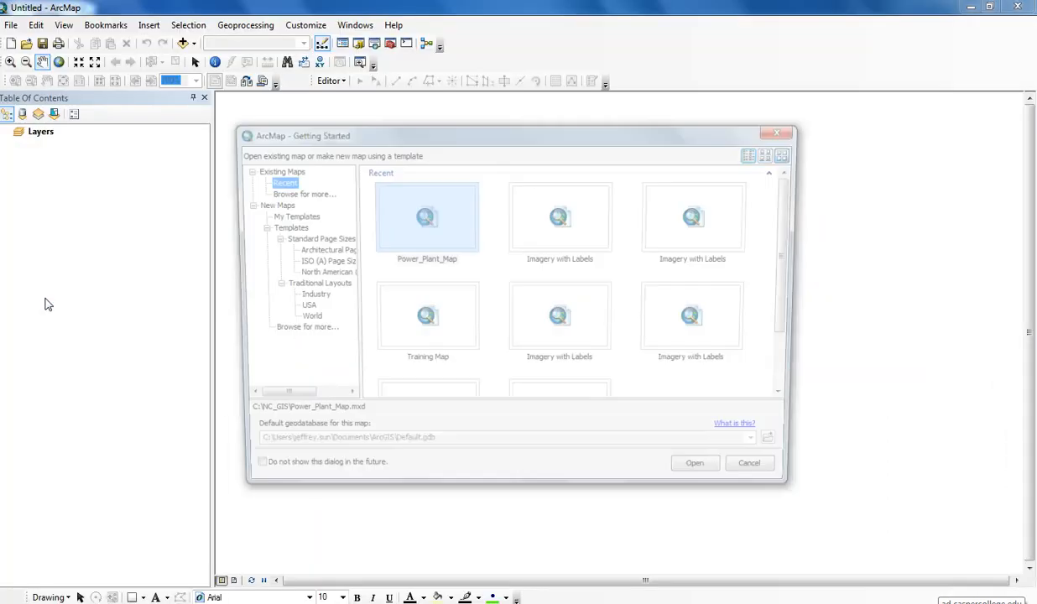
left_click(787, 129)
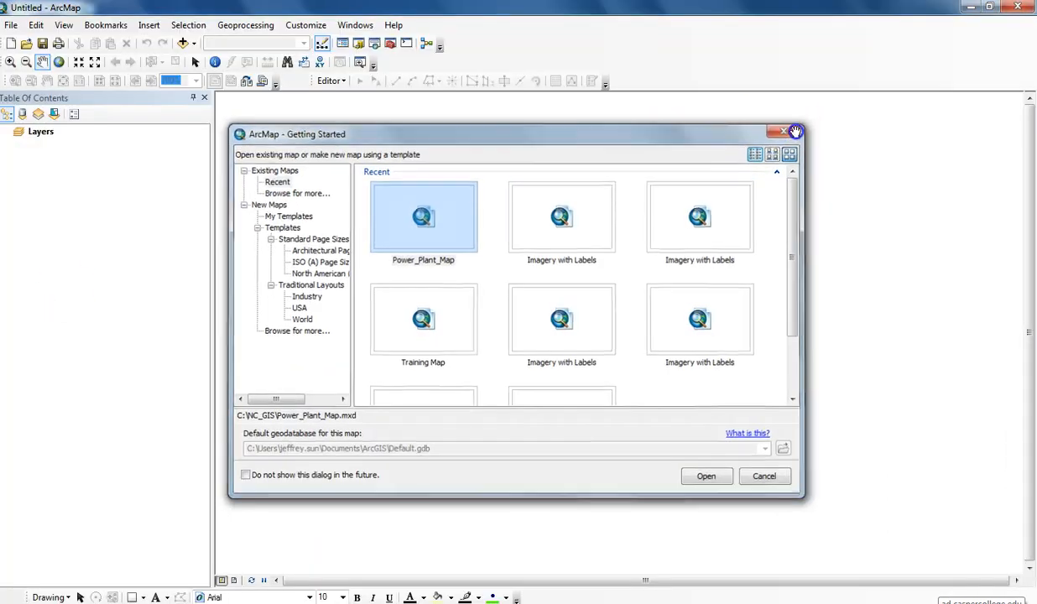
left_click(969, 10)
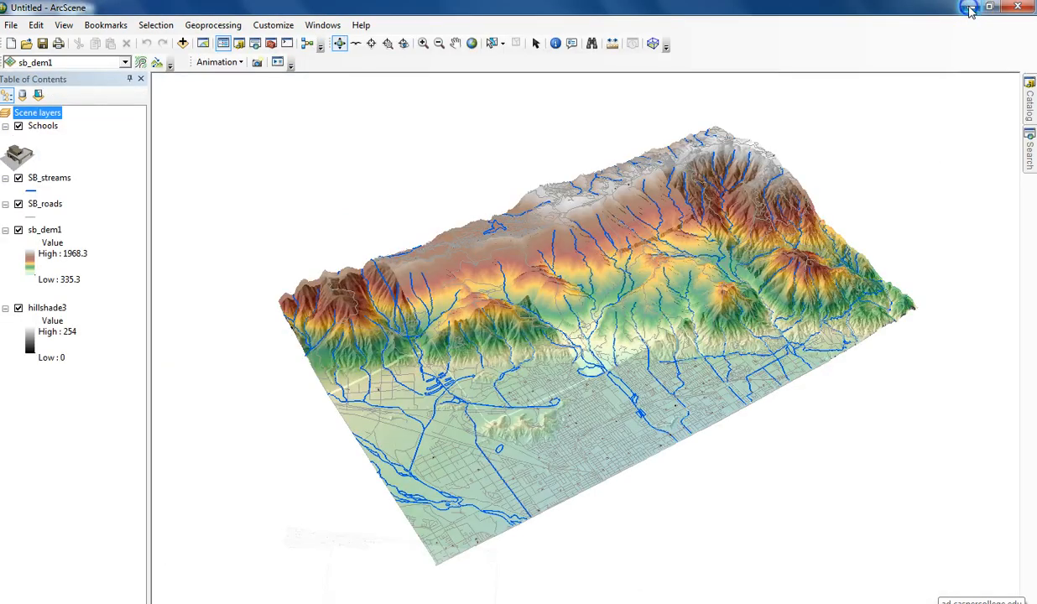
- Copy the sb_dem1 layer from ArcScene and paste it into the Layers data frame in ArcMap
right_click(40, 233)
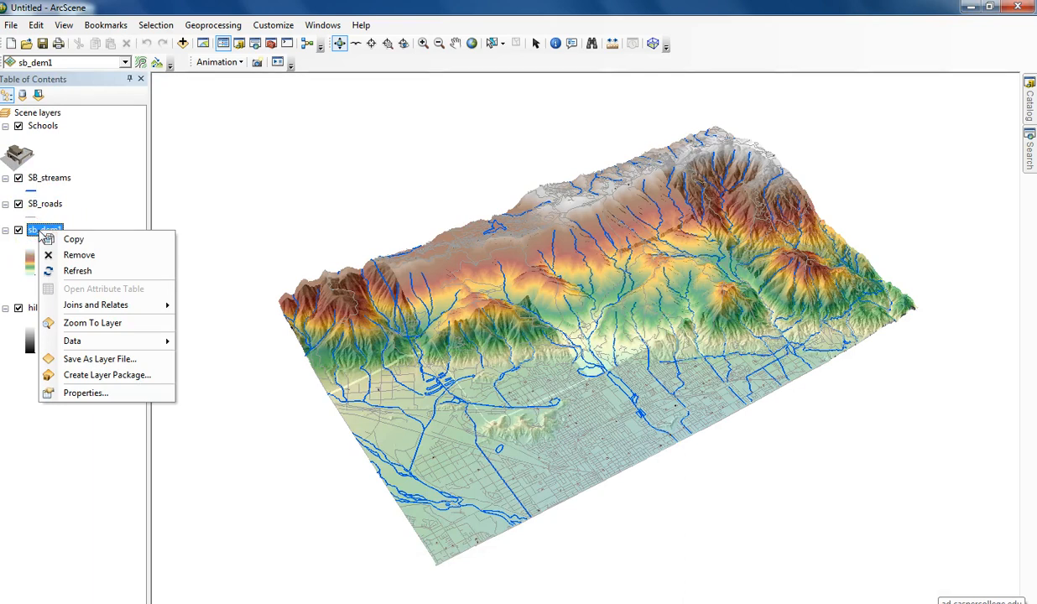
left_click(80, 240)
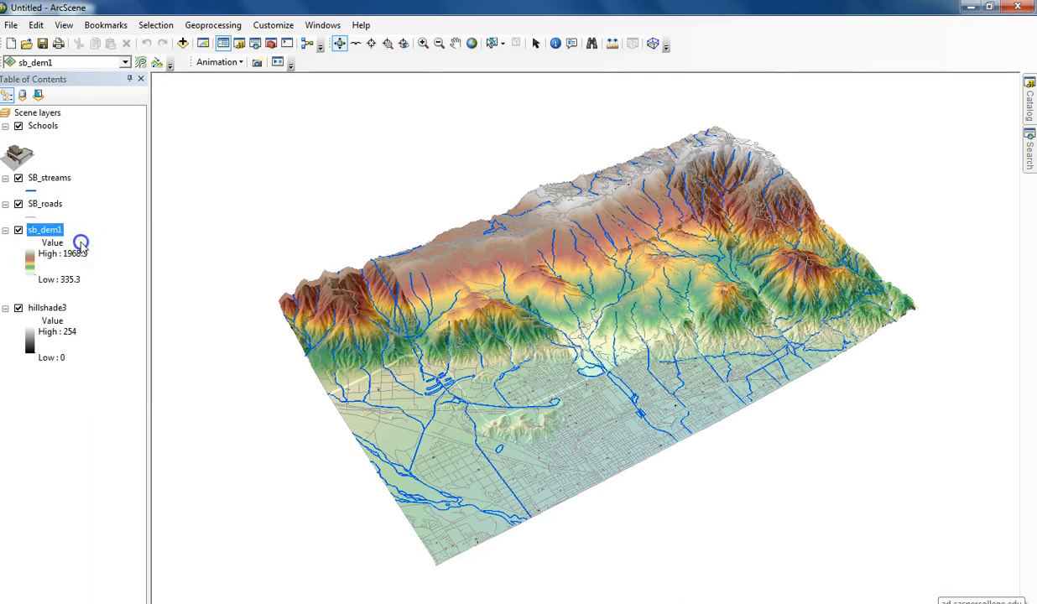
key("alt+Tab")
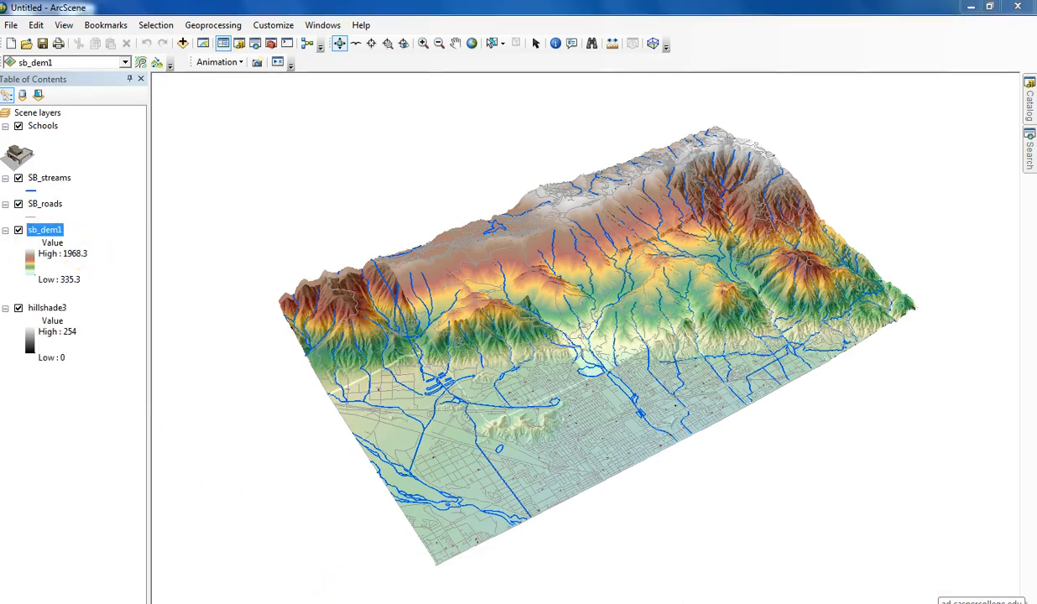
left_click(39, 133)
right_click(39, 132)
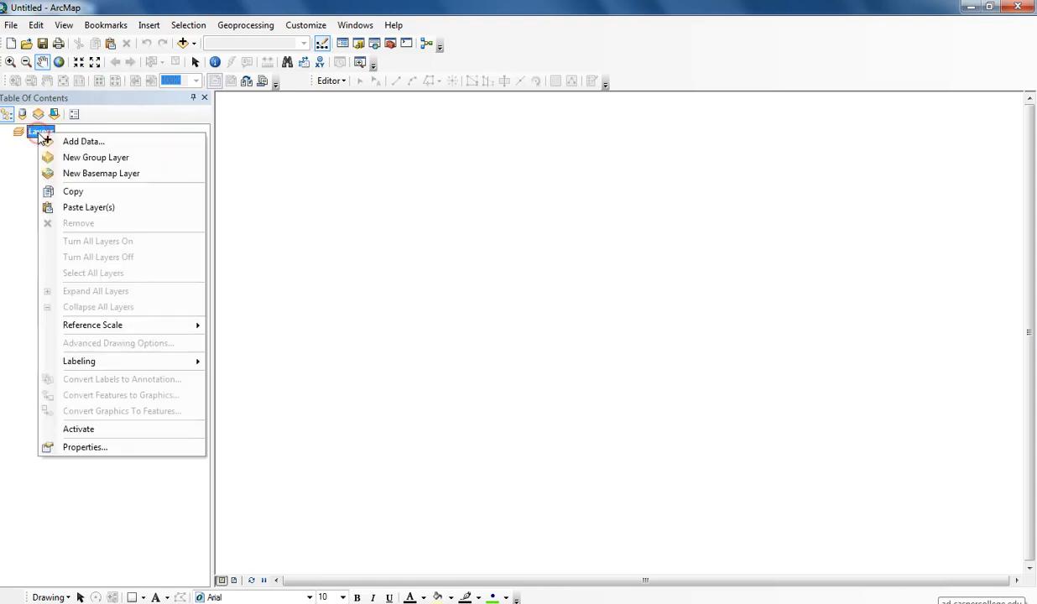
left_click(82, 206)
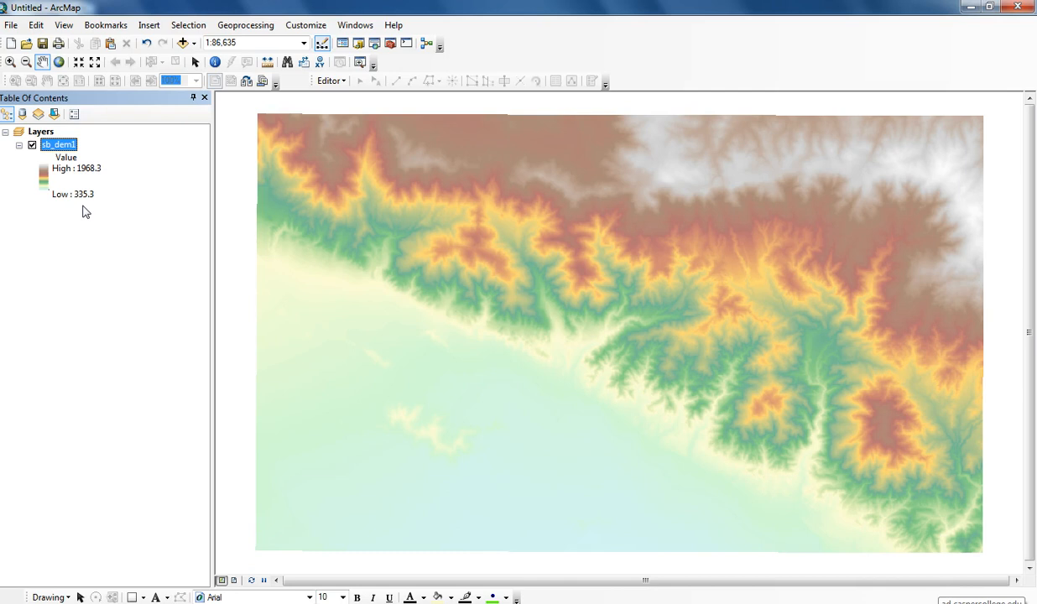
- Set the display transparency of the sb_dem1 layer to 0%
left_click(75, 148)
right_click(72, 144)
left_click(88, 154)
double_click(59, 144)
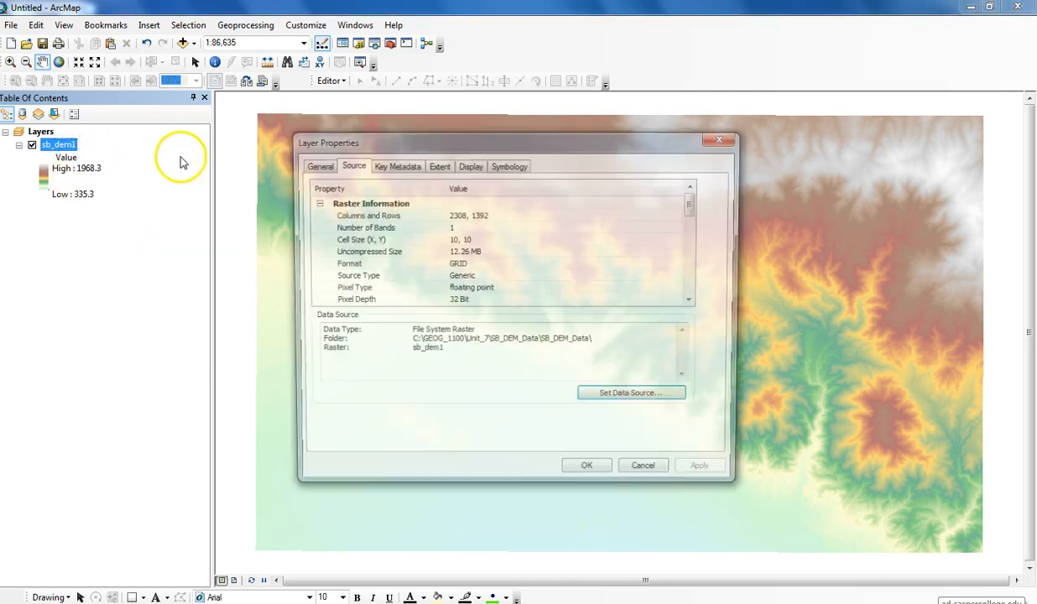
left_click(470, 165)
double_click(426, 321)
type("0")
left_click(590, 475)
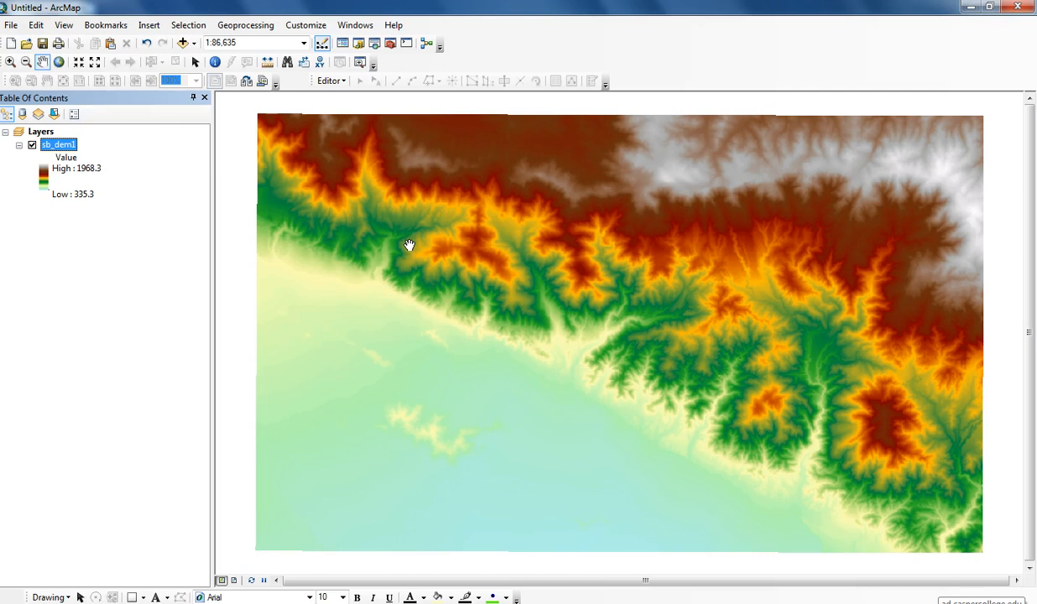
- Show the Catalog and expand the C:\GEOG_1100 connection down to the contents of the Unit_7 folder
left_click(358, 44)
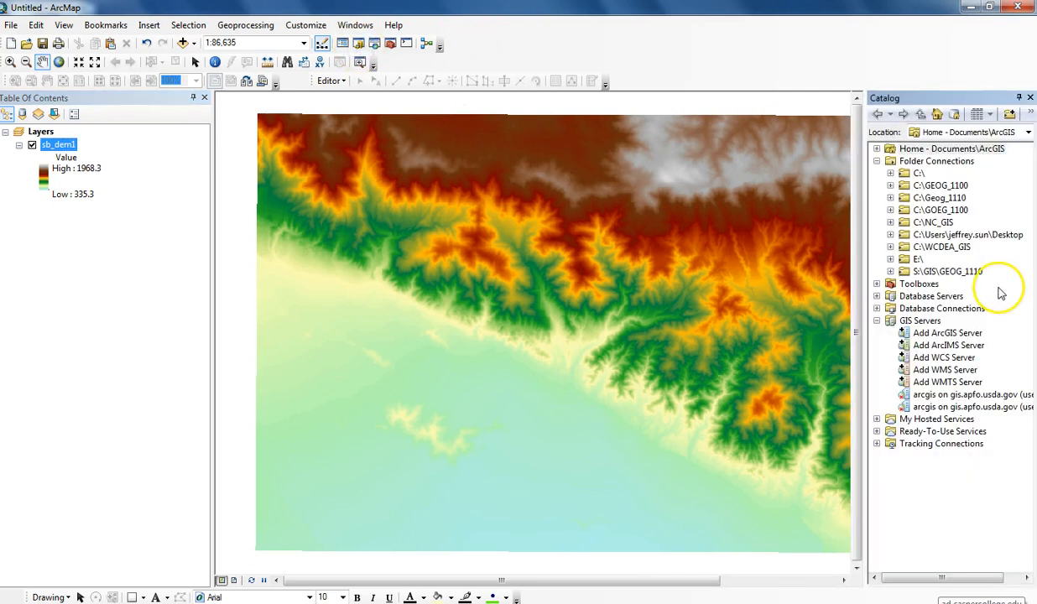
left_click(891, 213)
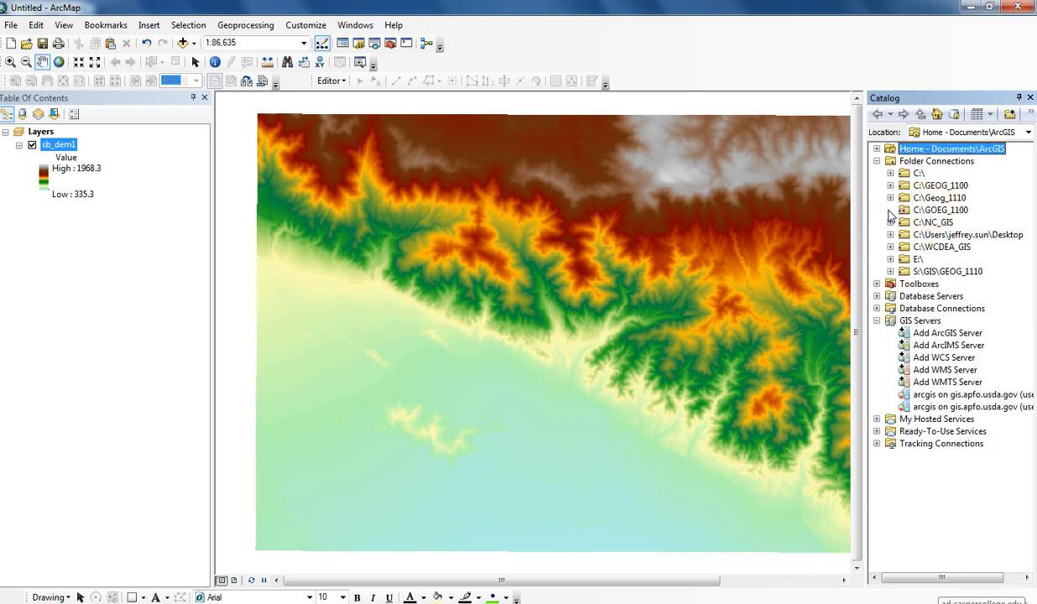
left_click(891, 186)
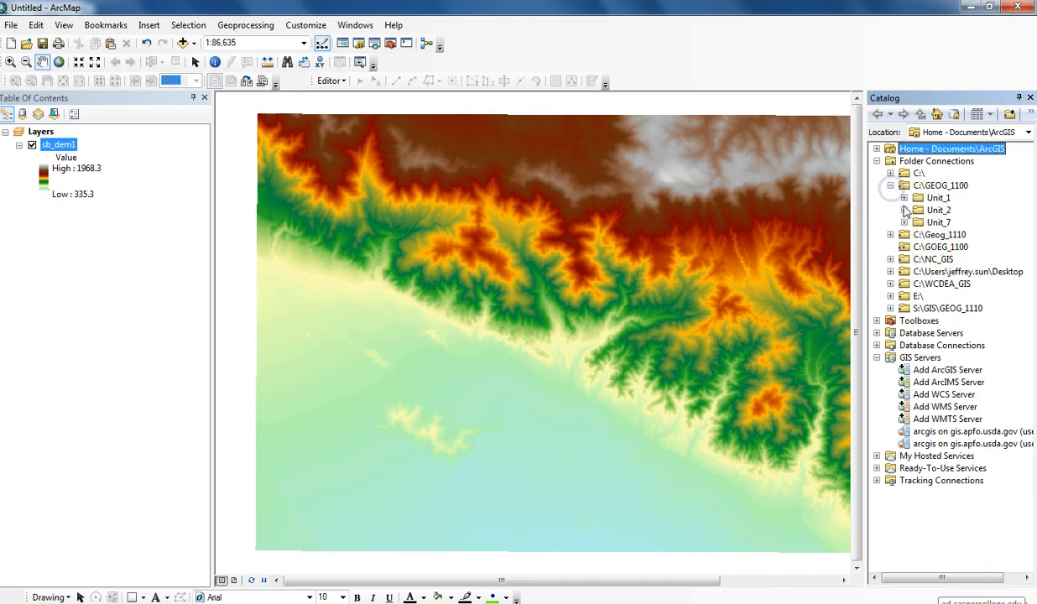
left_click(905, 222)
left_click(924, 222)
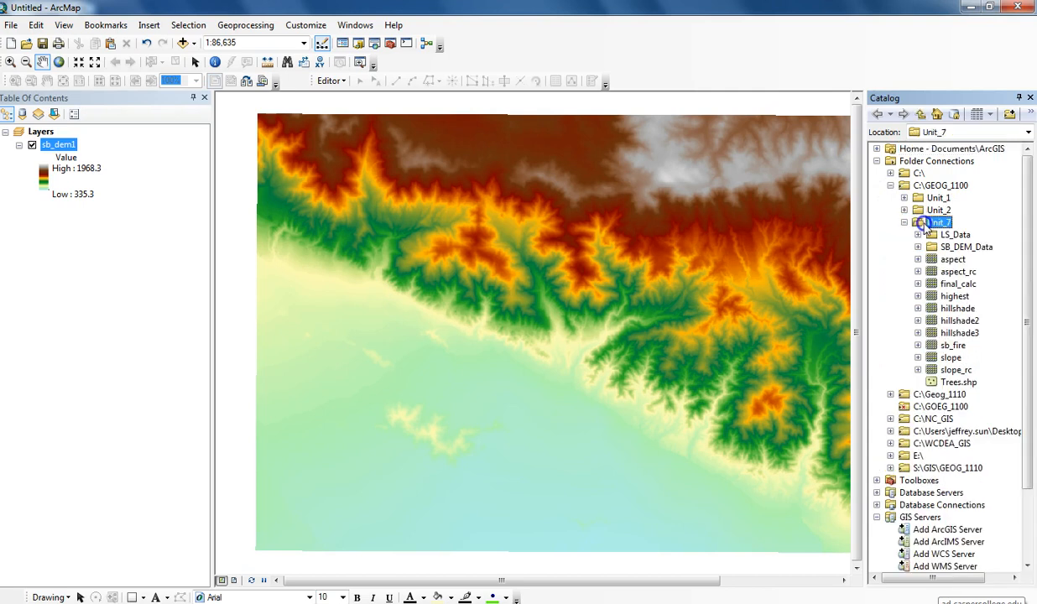
right_click(926, 225)
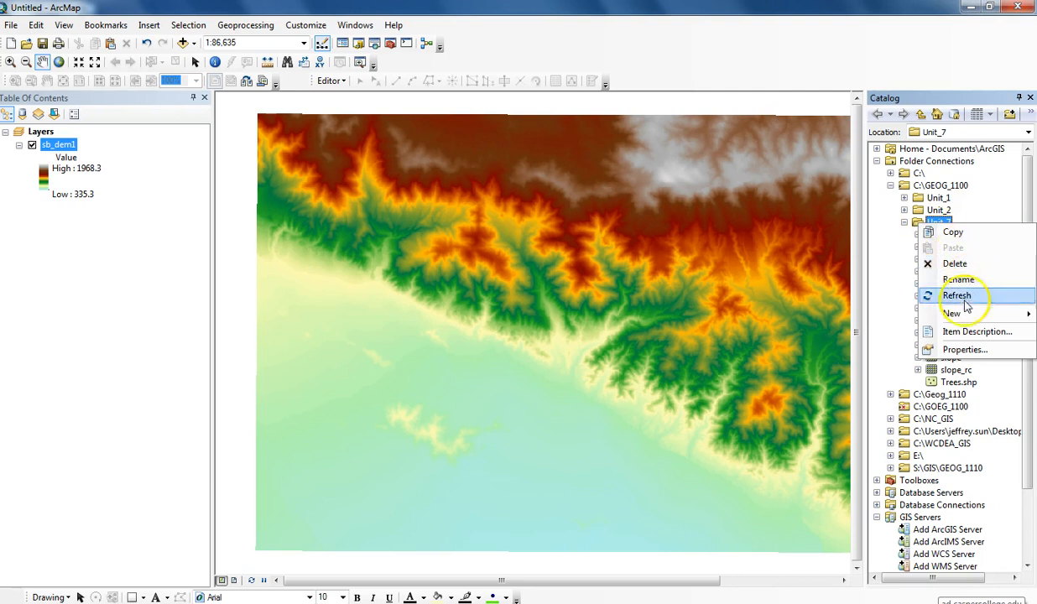
mouse_move(963, 317)
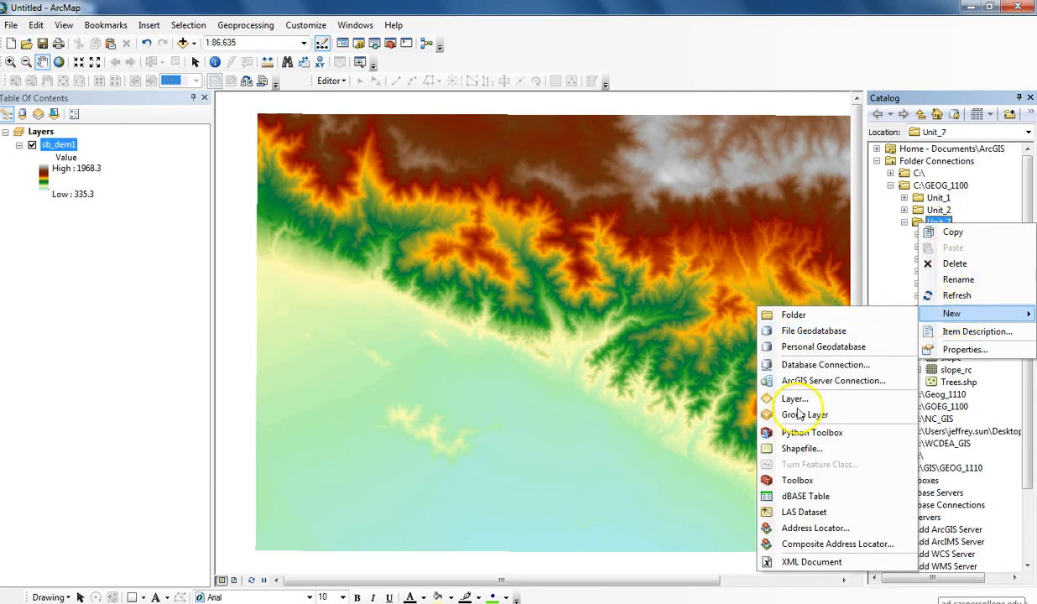
left_click(798, 448)
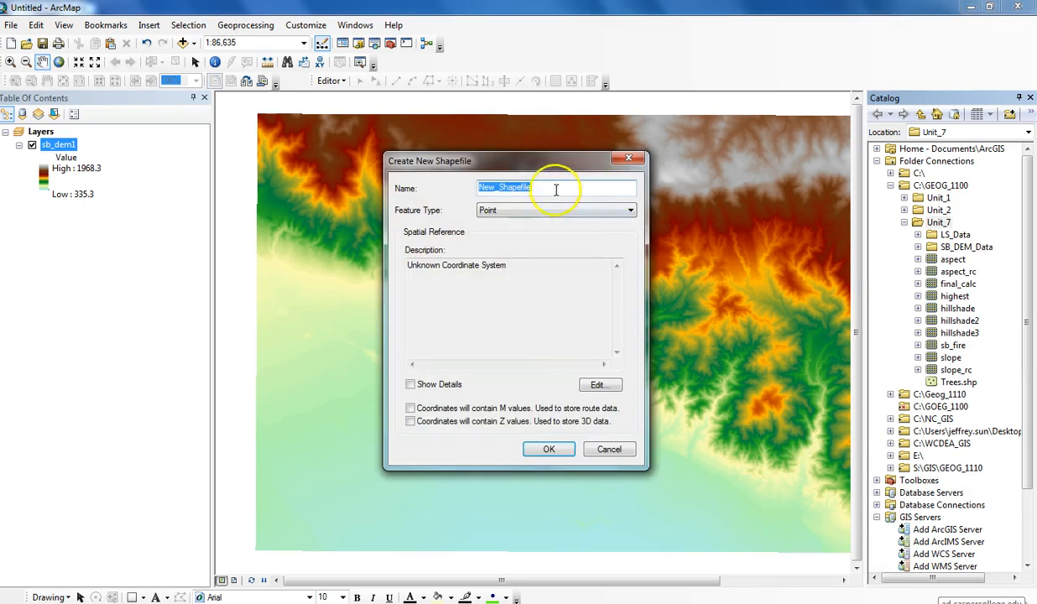
type("Trees2")
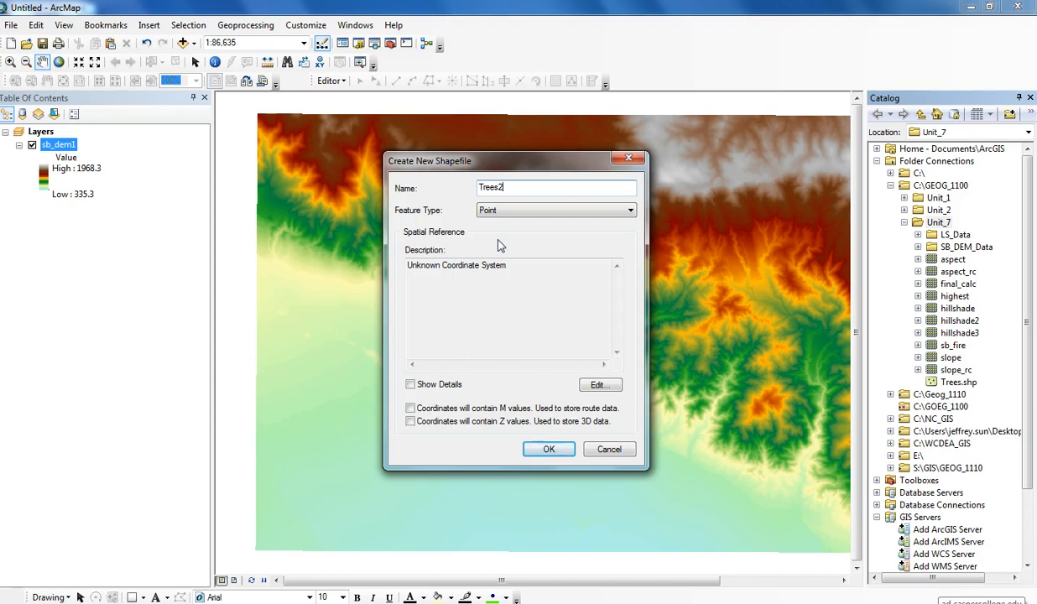
left_click(609, 449)
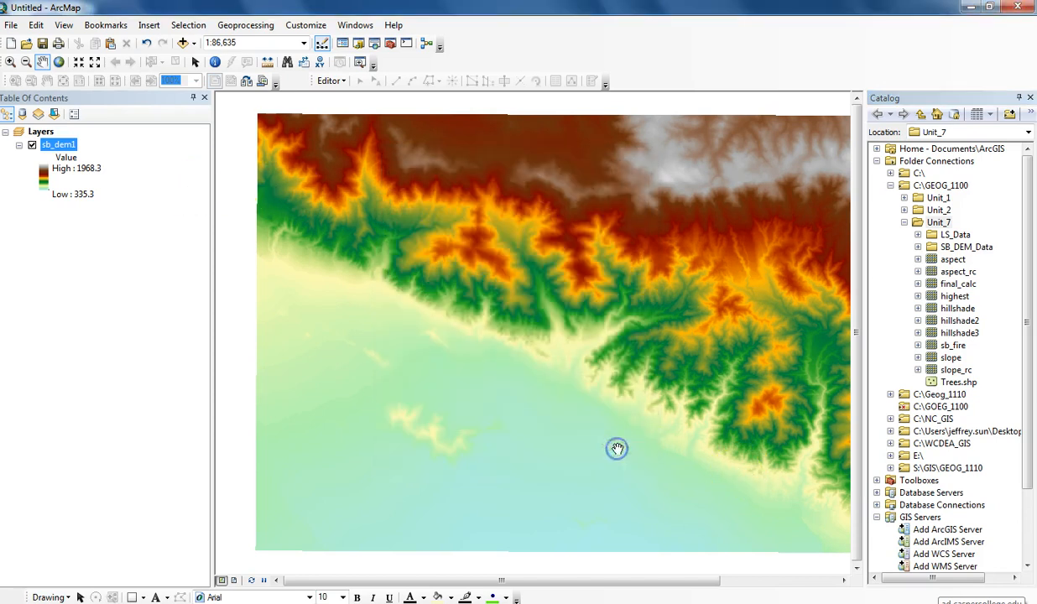
- Add the data frame's NAD 1927 UTM Zone 11N coordinate system to the favorites
left_click(41, 131)
left_click(41, 131)
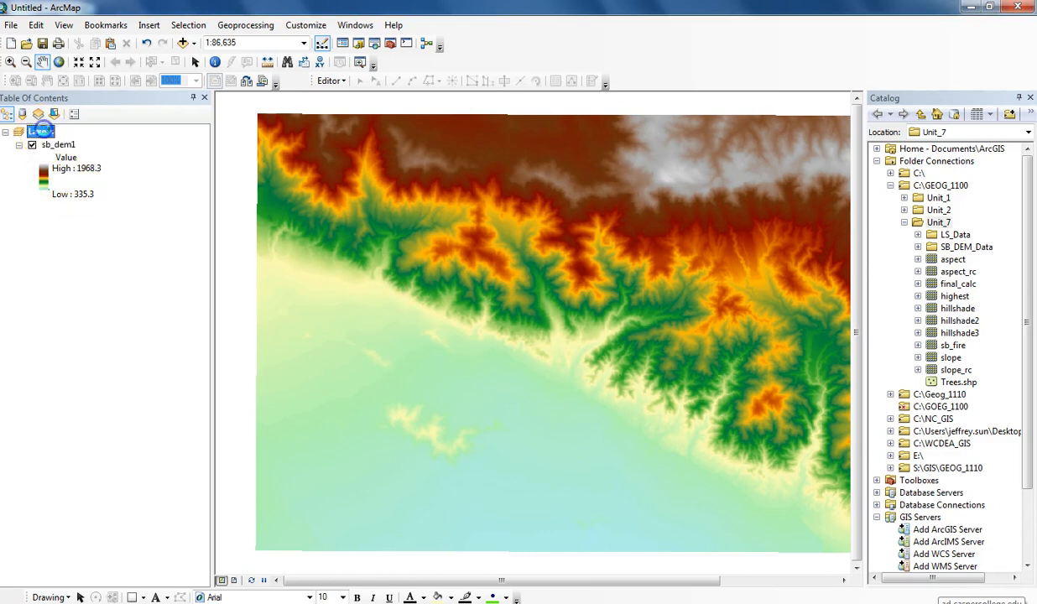
double_click(41, 132)
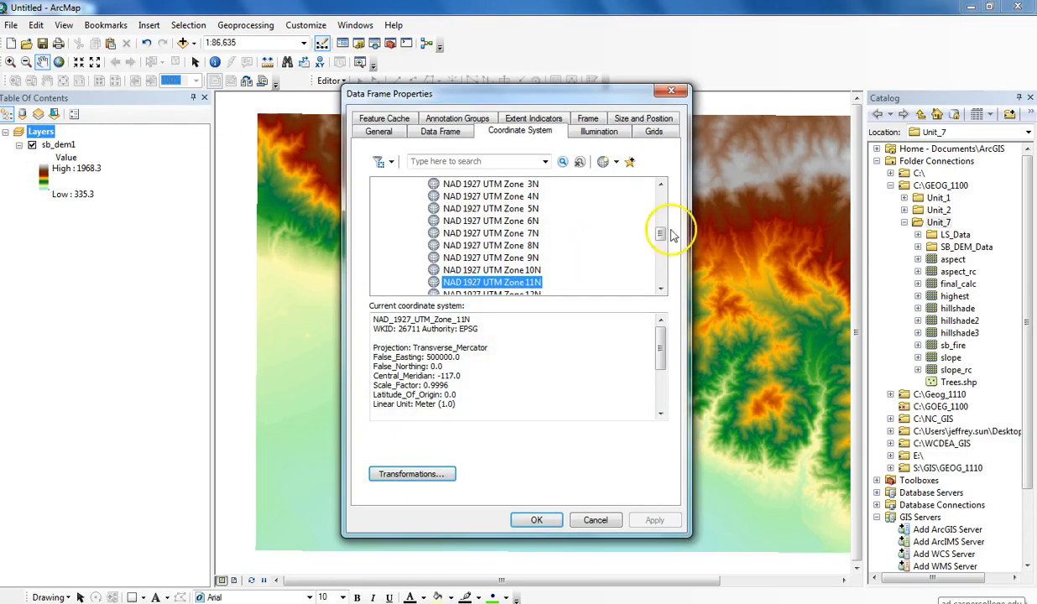
scroll(640, 228, "down", 1)
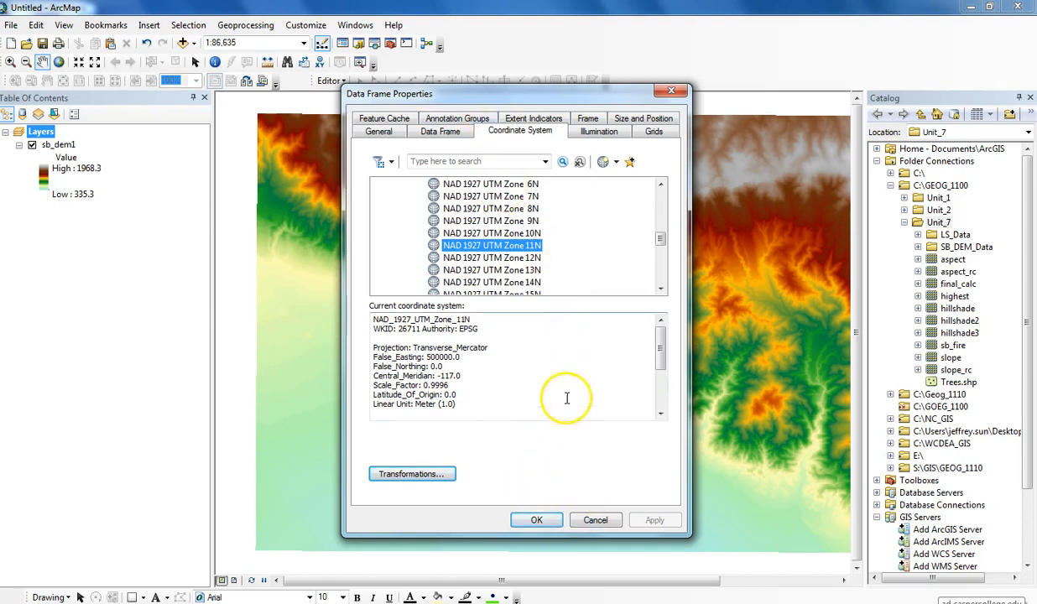
left_click(630, 162)
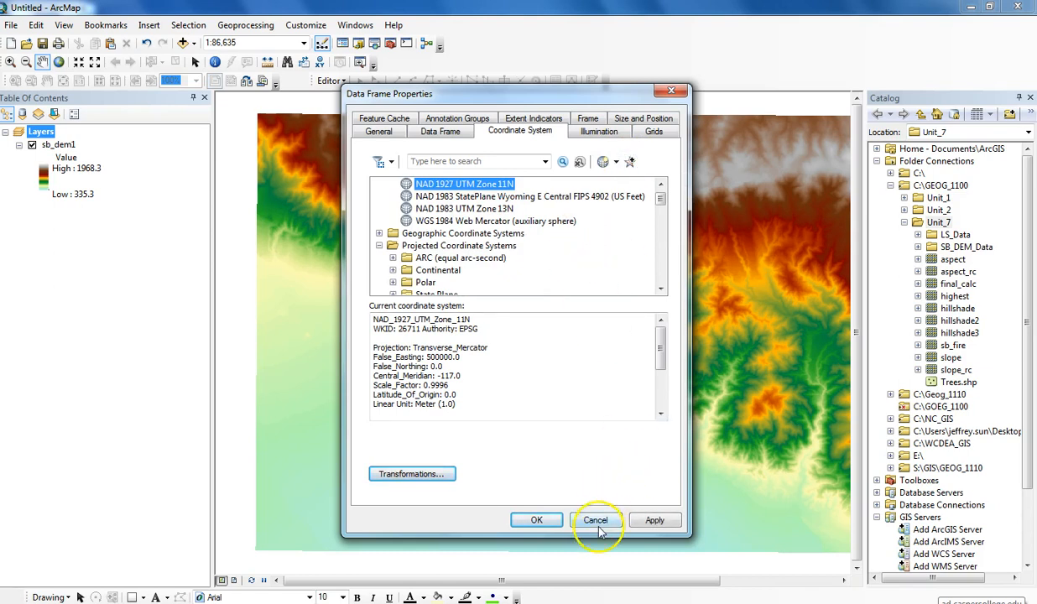
left_click(549, 524)
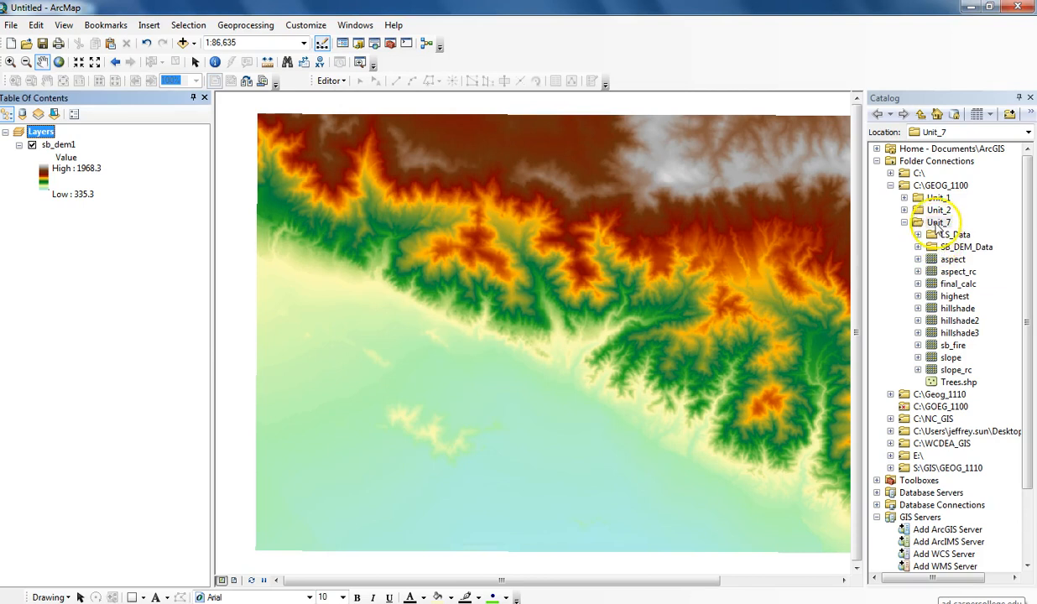
- Begin a new shapefile in the Unit_7 folder with the name Trees2 and the feature type Point
right_click(938, 223)
mouse_move(963, 314)
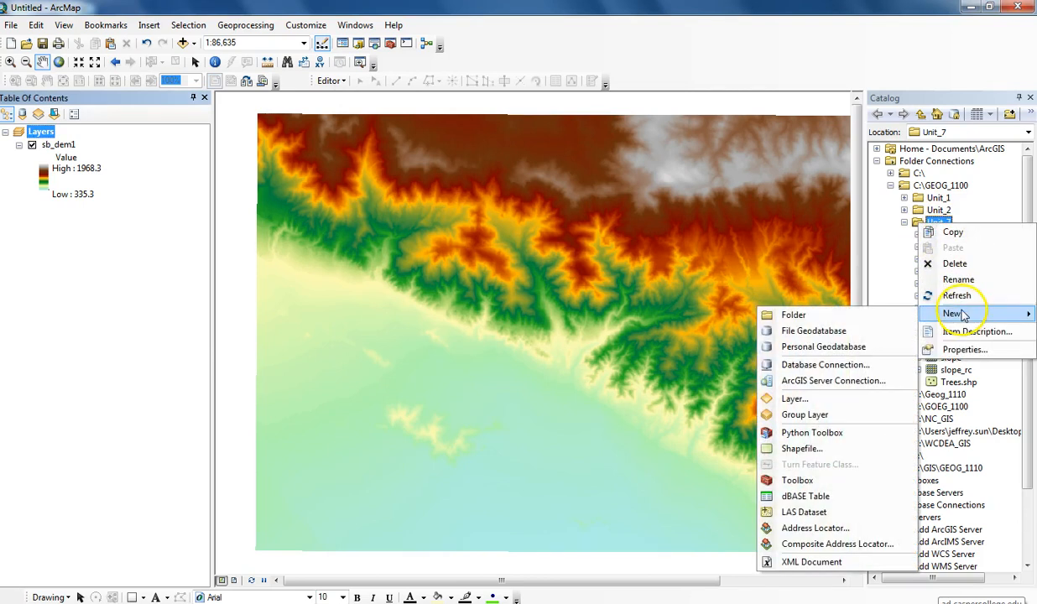
left_click(802, 448)
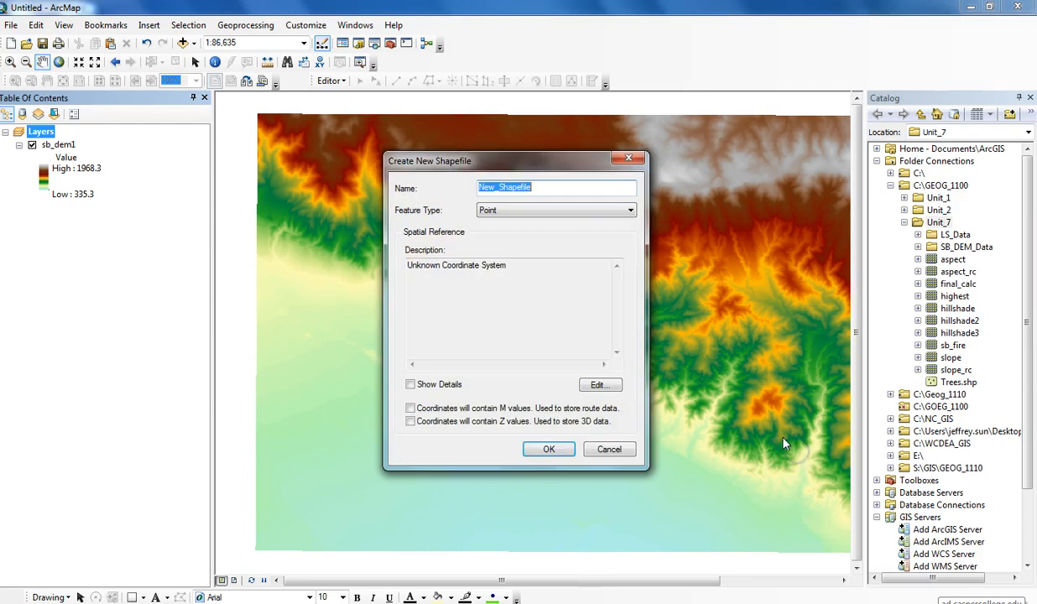
left_click(564, 210)
left_click(506, 222)
left_click_drag(535, 192, 400, 186)
type("Trees")
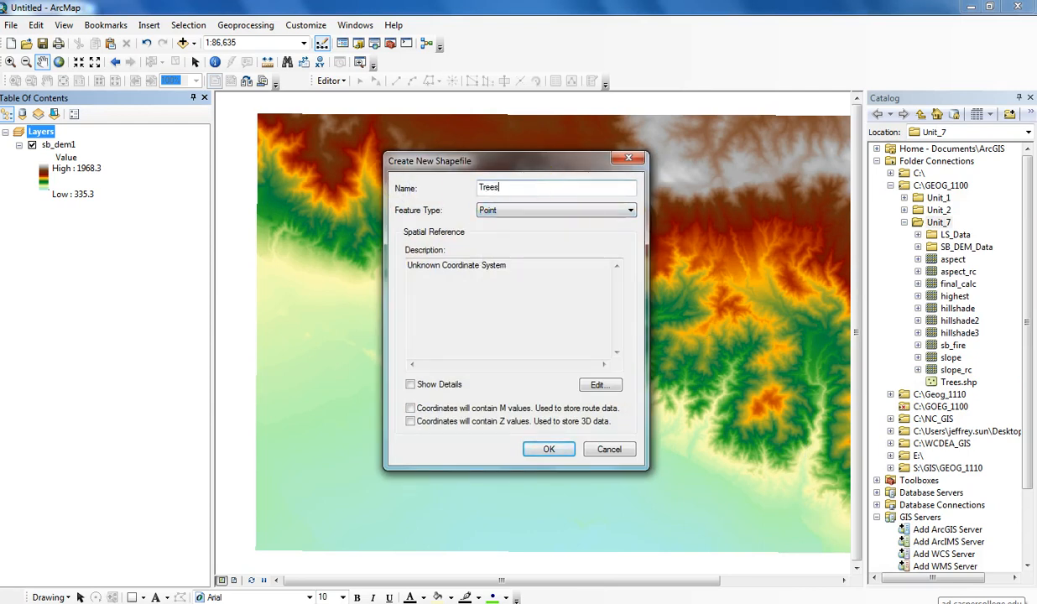
- Assign the favorite NAD 1927 UTM Zone 11N coordinate system to the new shapefile and create it
left_click(599, 385)
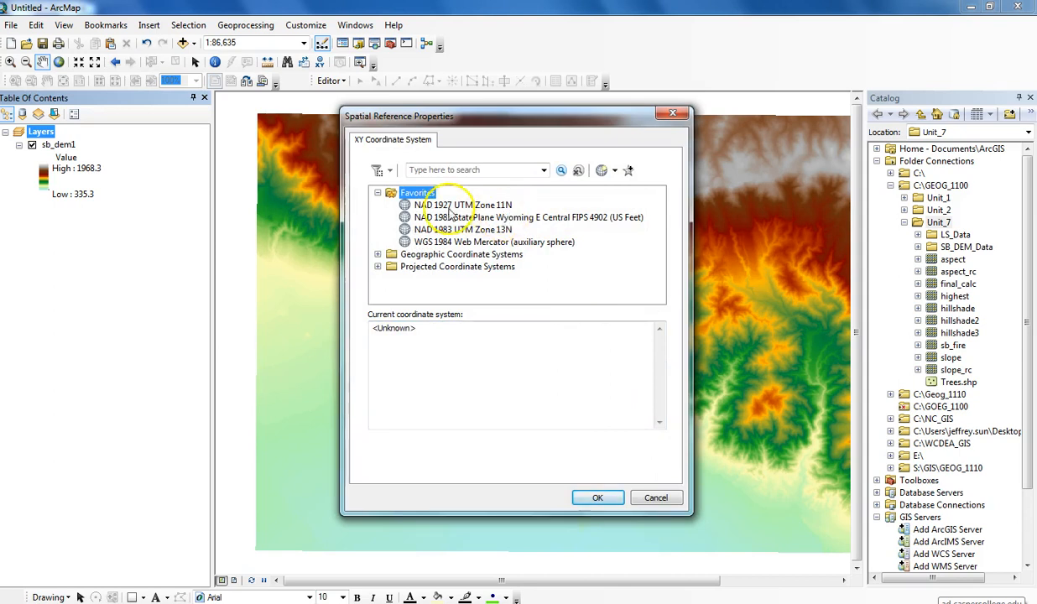
left_click(485, 206)
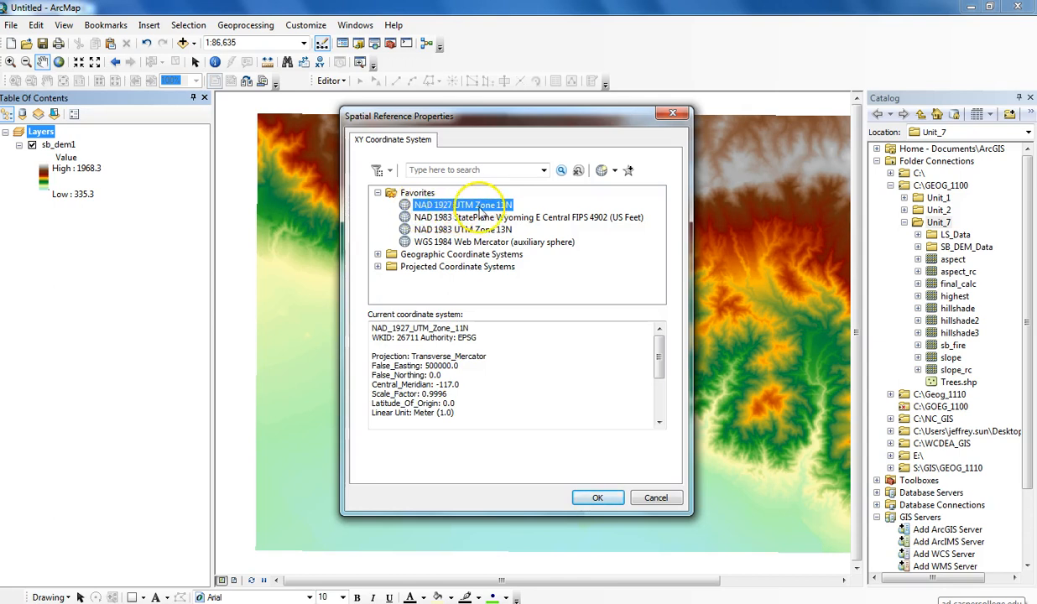
left_click(598, 497)
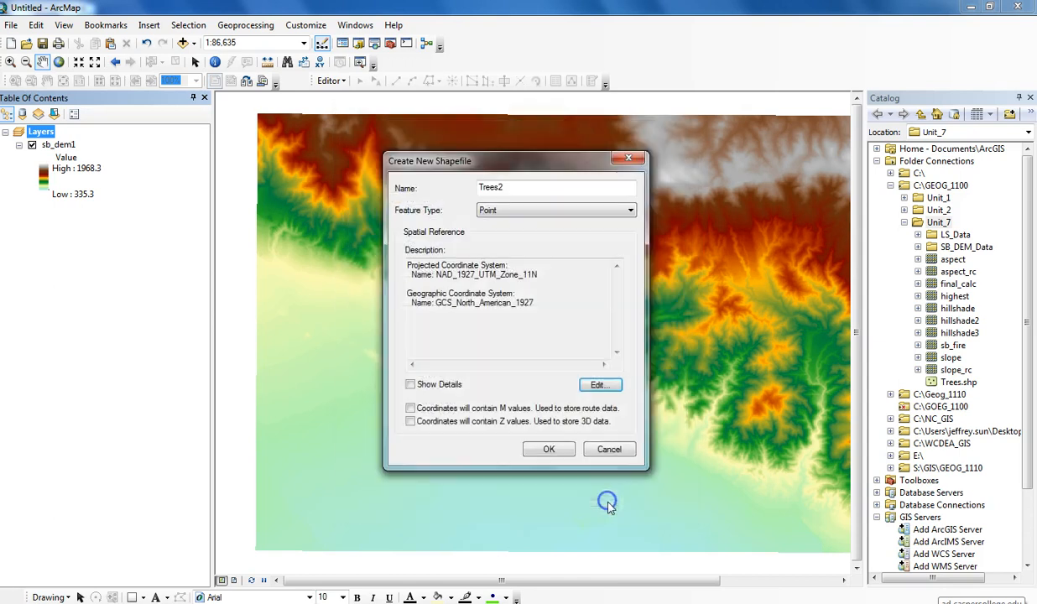
left_click(547, 450)
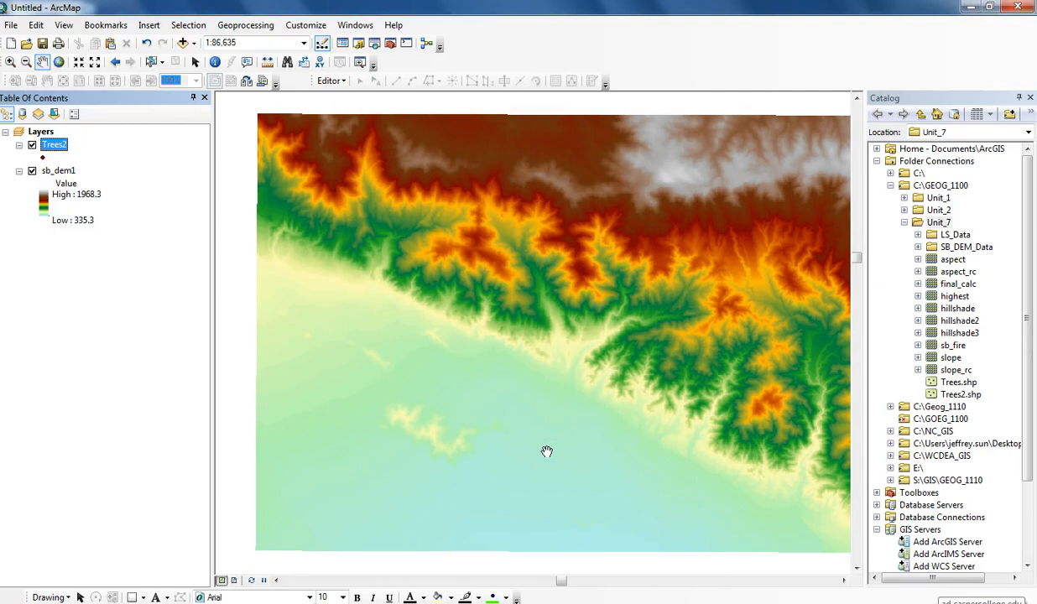
- Close the Catalog, start an edit session and choose the Trees2 template with the Point construction tool
left_click(1018, 98)
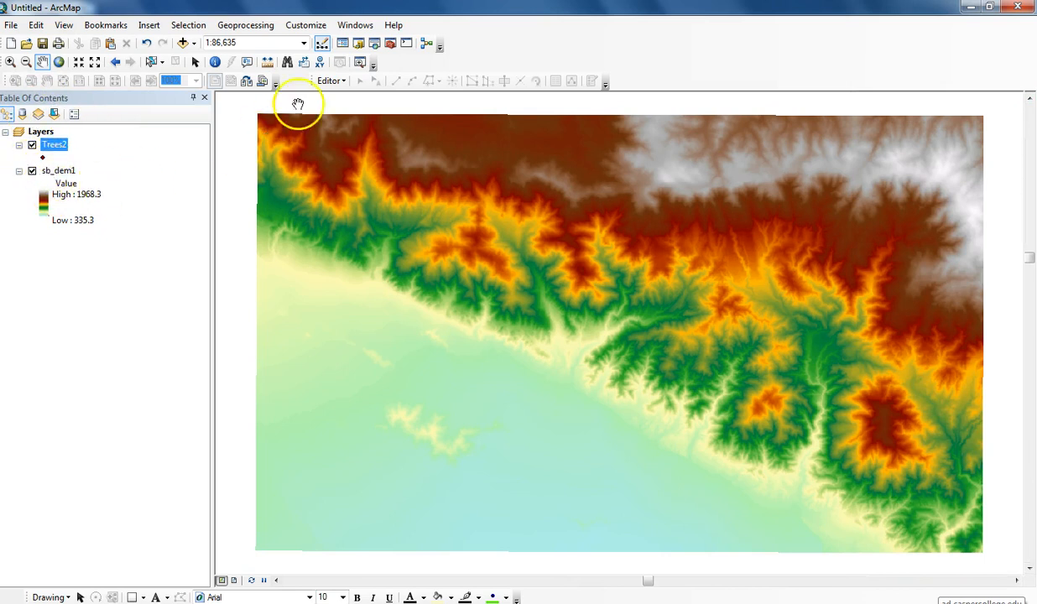
left_click(341, 81)
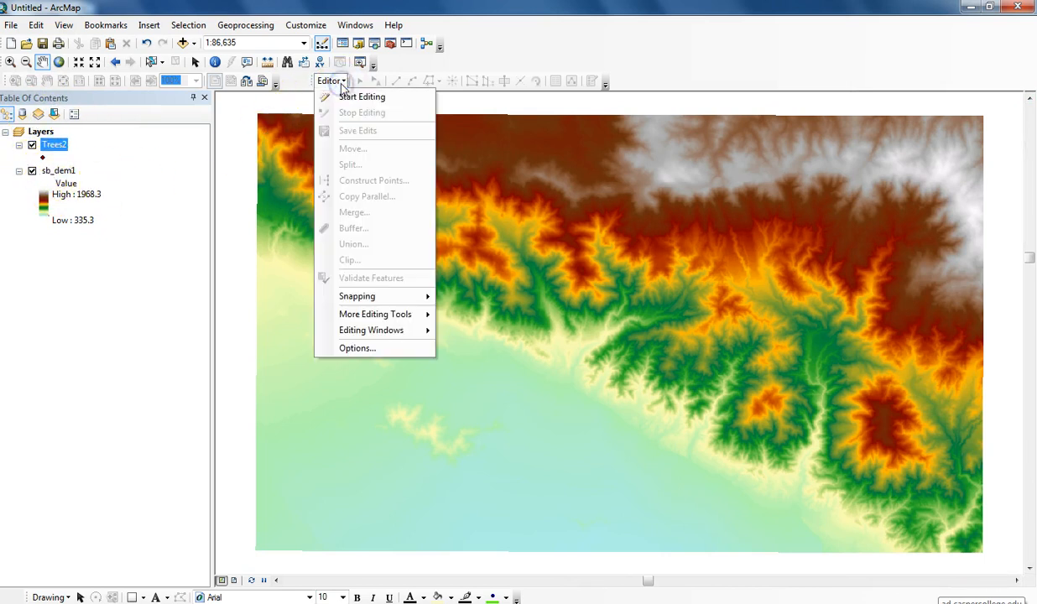
left_click(345, 97)
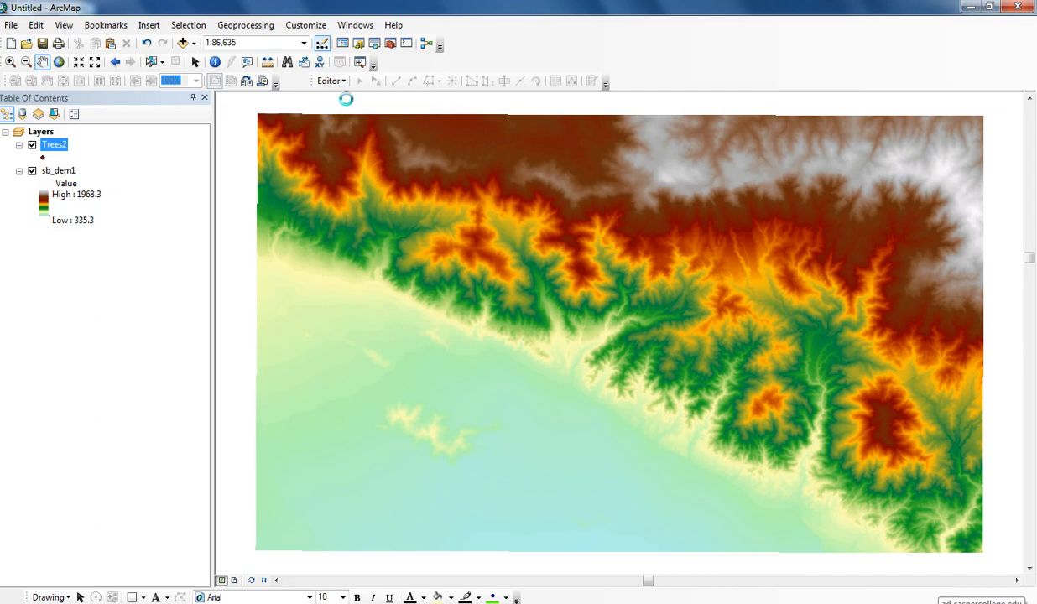
left_click(571, 81)
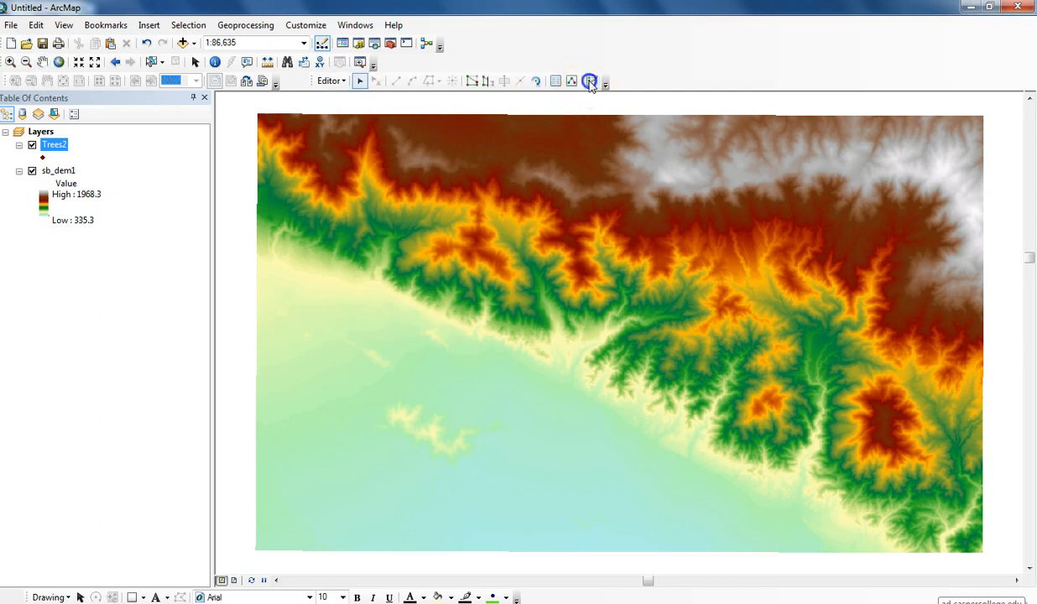
left_click(942, 159)
left_click(952, 535)
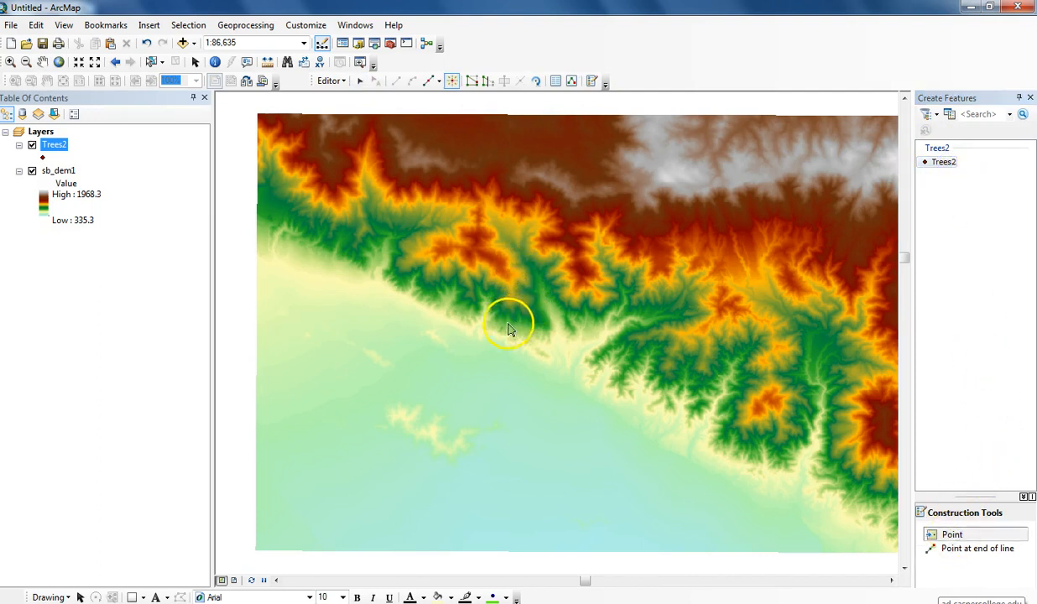
- Place a cluster of Trees2 points across the green foothill slope near the middle of the DEM
left_click(521, 317)
left_click(505, 316)
left_click(482, 319)
left_click(475, 314)
left_click(478, 297)
left_click(487, 291)
left_click(496, 296)
left_click(493, 316)
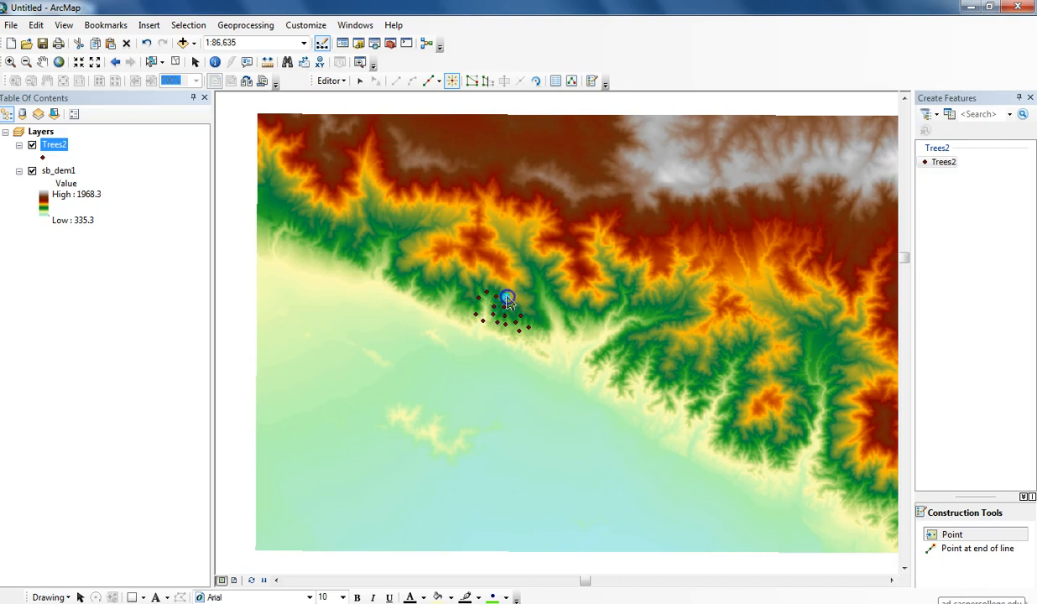
left_click(510, 308)
left_click(532, 313)
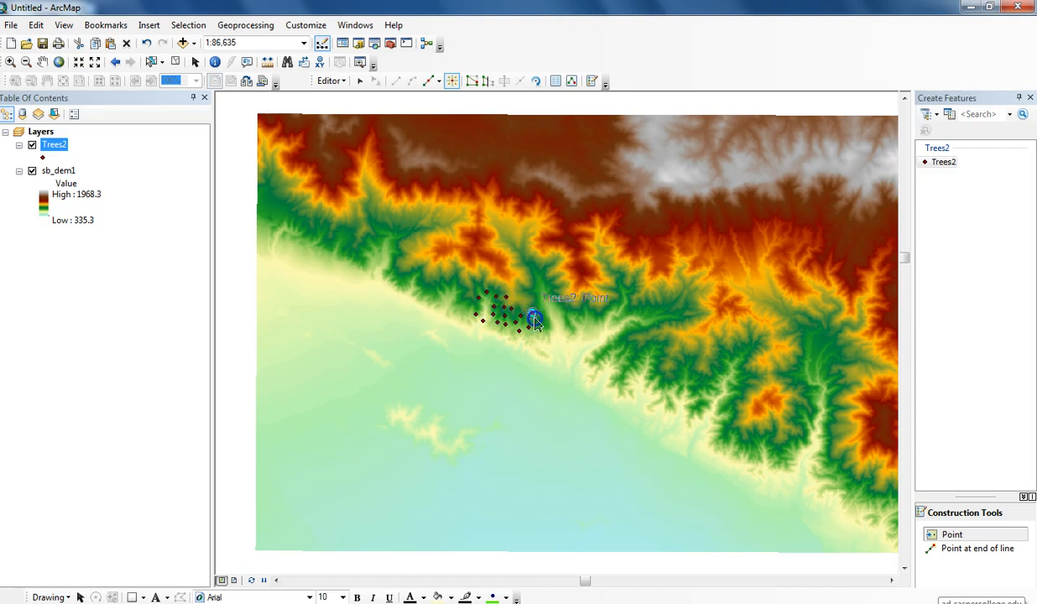
left_click(541, 324)
left_click(540, 334)
left_click(528, 336)
left_click(537, 352)
left_click(545, 356)
left_click(520, 303)
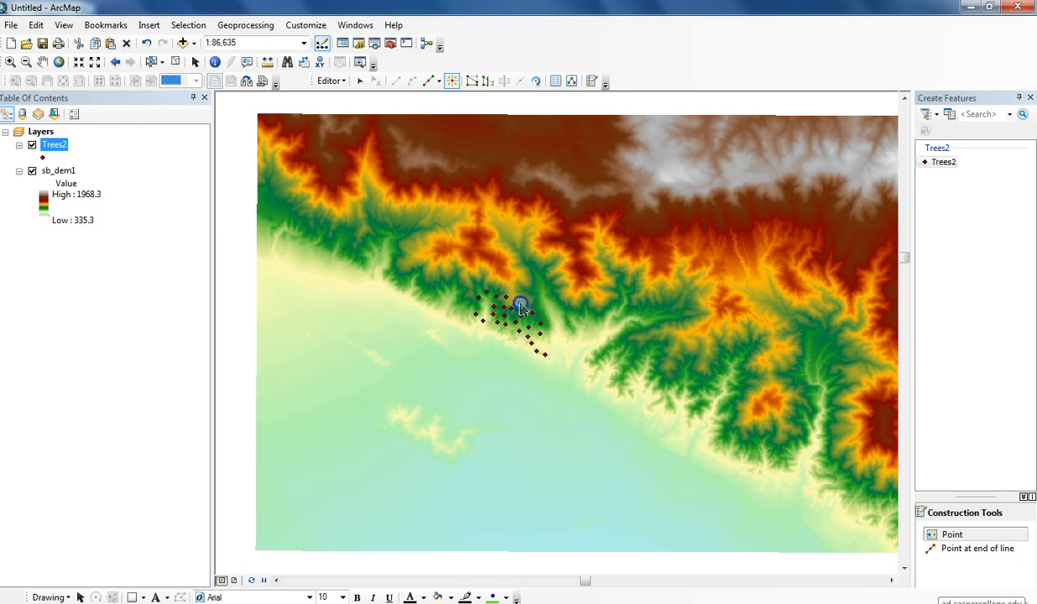
left_click(461, 301)
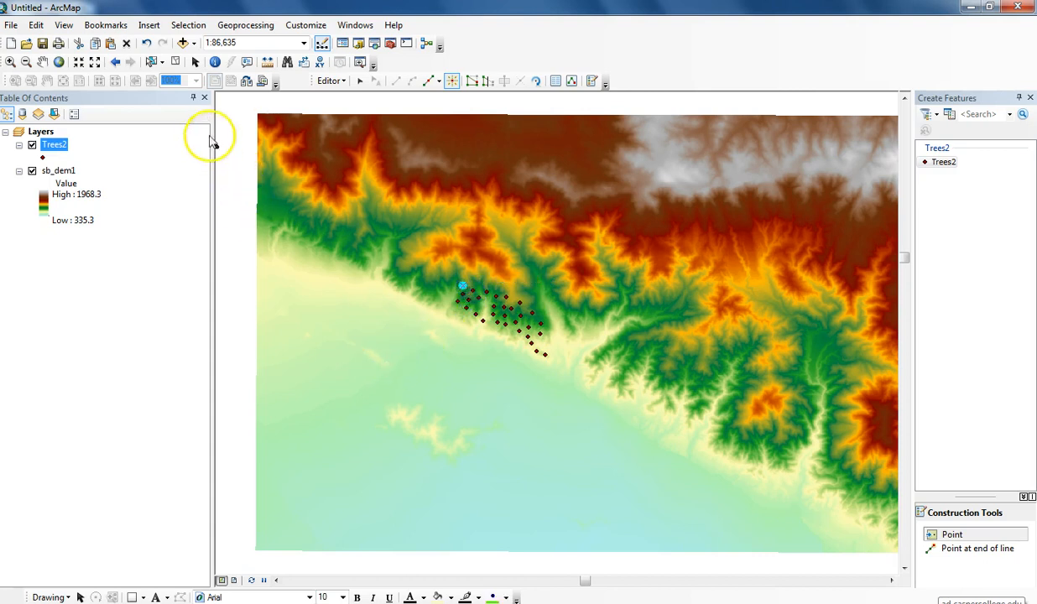
- Stop the edit session and save the new tree points
left_click(328, 80)
left_click(352, 114)
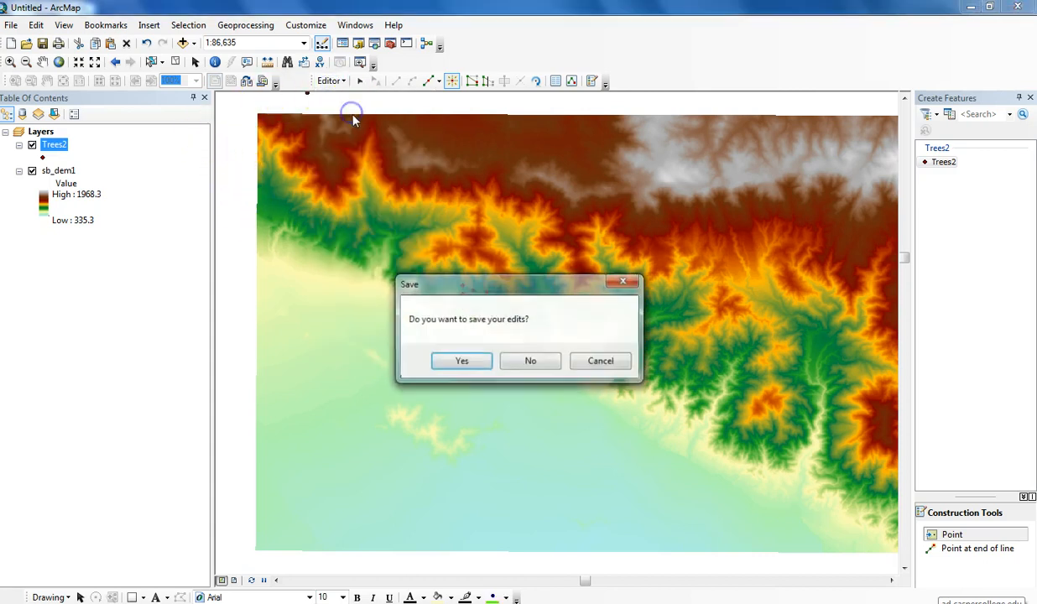
left_click(464, 366)
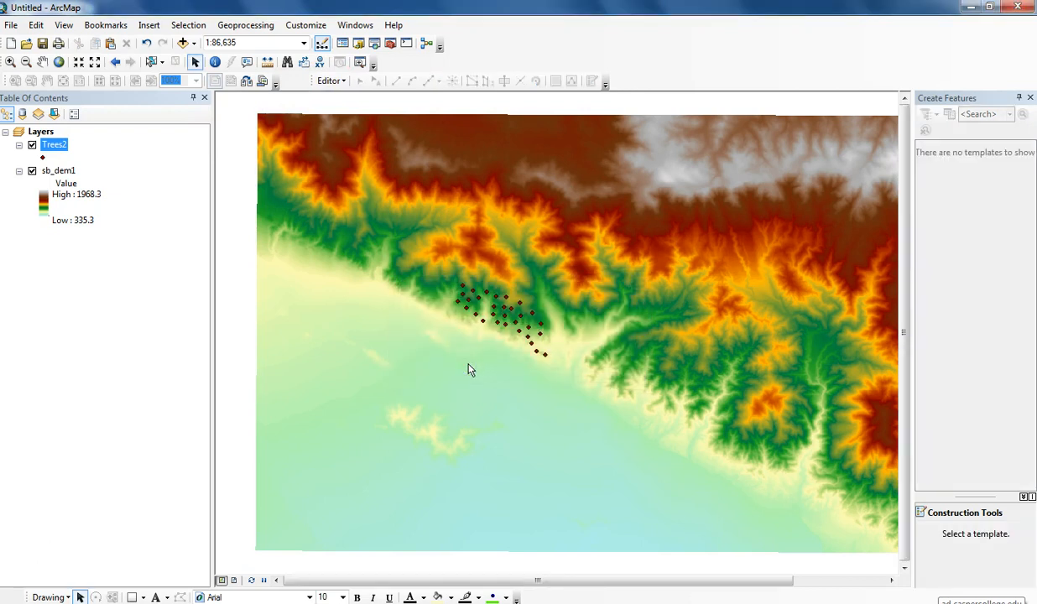
- Copy the Trees2 layer, paste it into the Scene layers in ArcScene and move it above the Schools layer
right_click(52, 148)
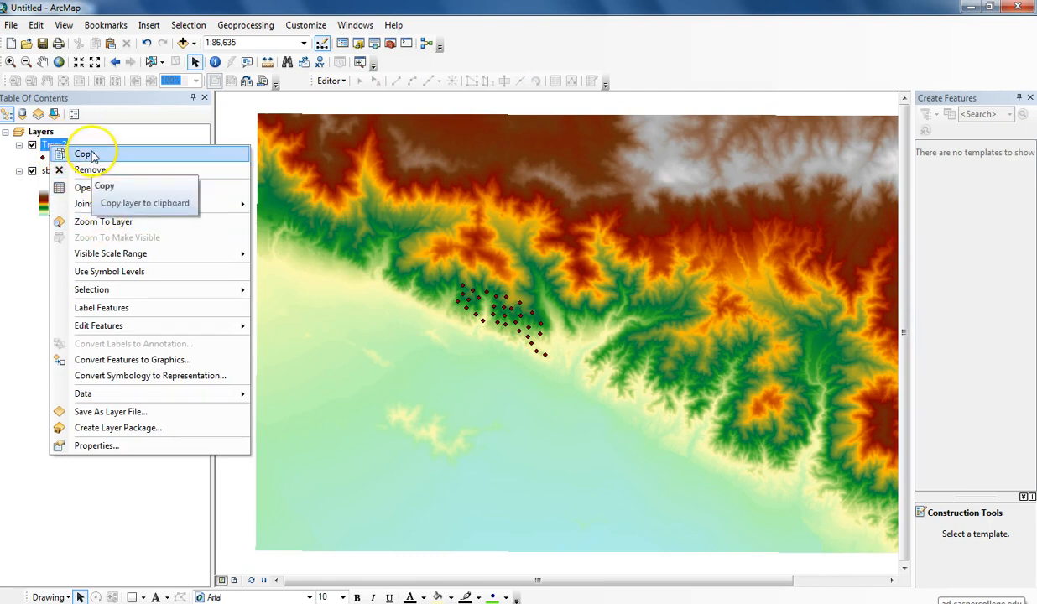
left_click(84, 154)
mouse_move(283, 602)
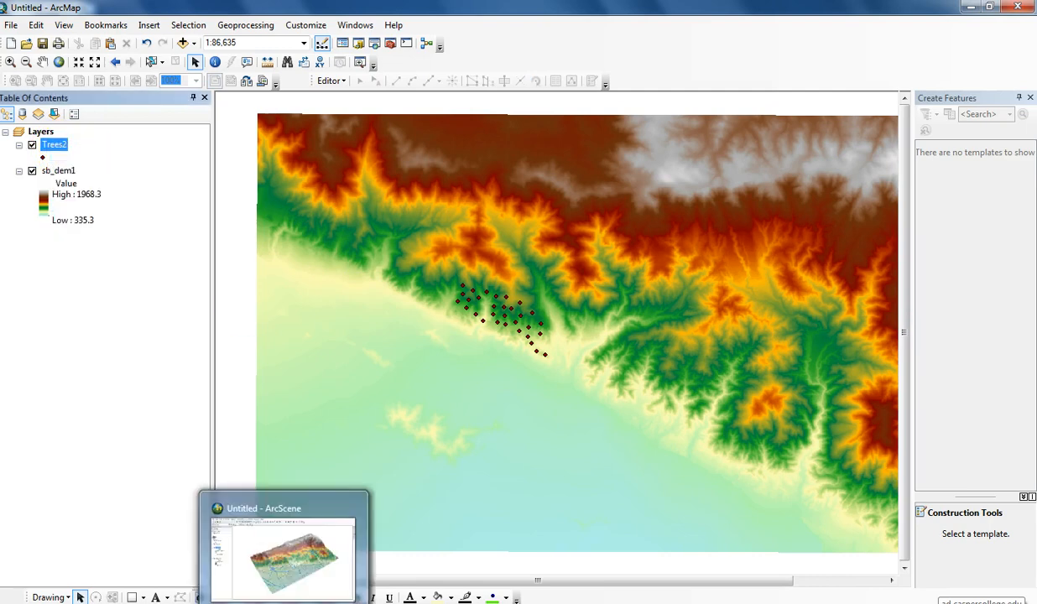
left_click(283, 554)
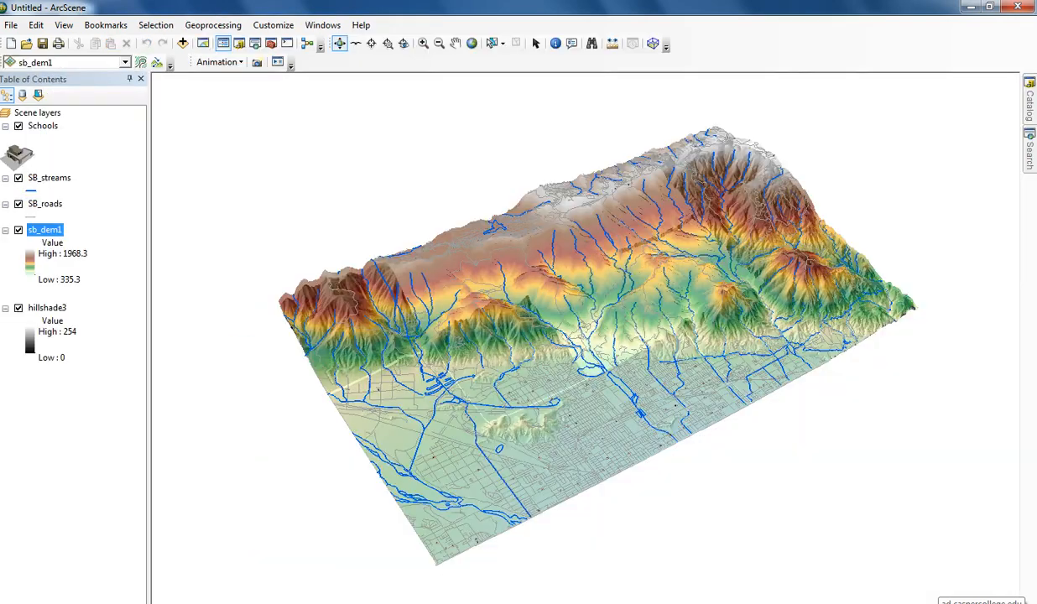
right_click(42, 112)
left_click(88, 151)
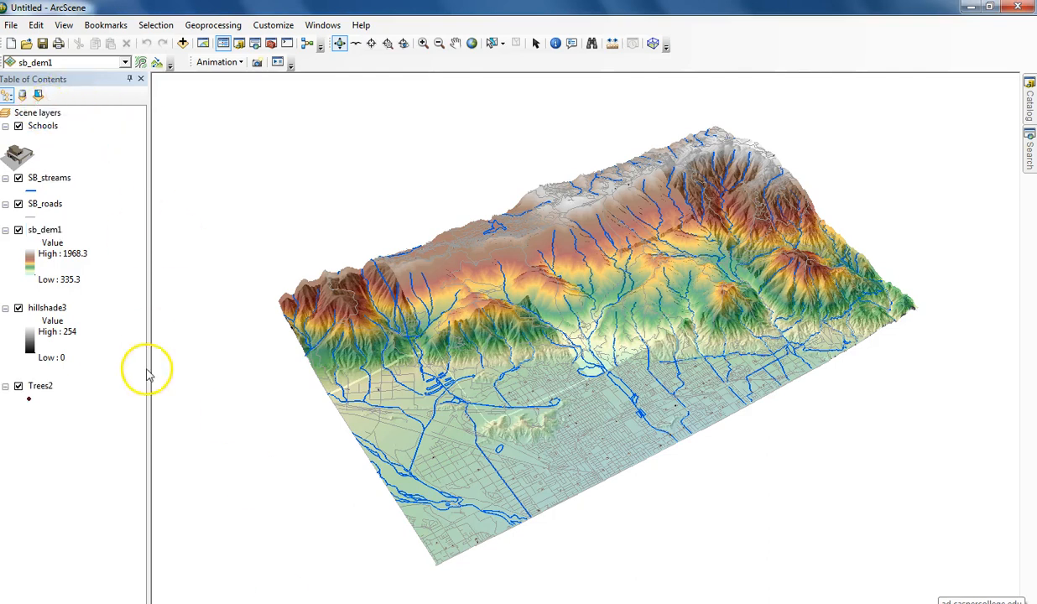
left_click_drag(42, 394, 51, 118)
left_click_drag(521, 436, 532, 501)
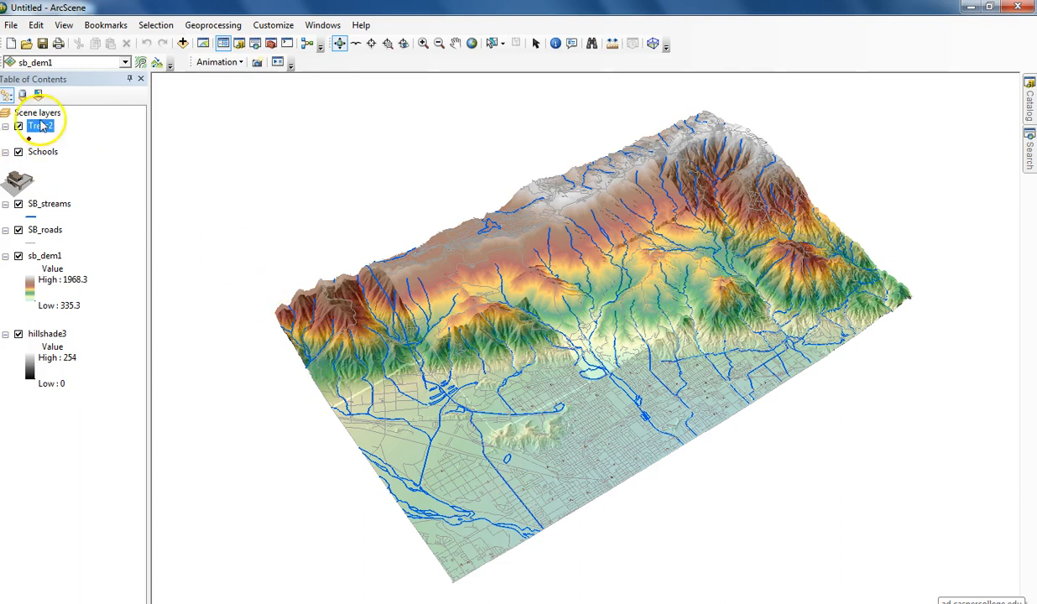
- Float the Trees2 layer on the sb_dem1 surface with an elevation conversion factor of 2.02
double_click(42, 126)
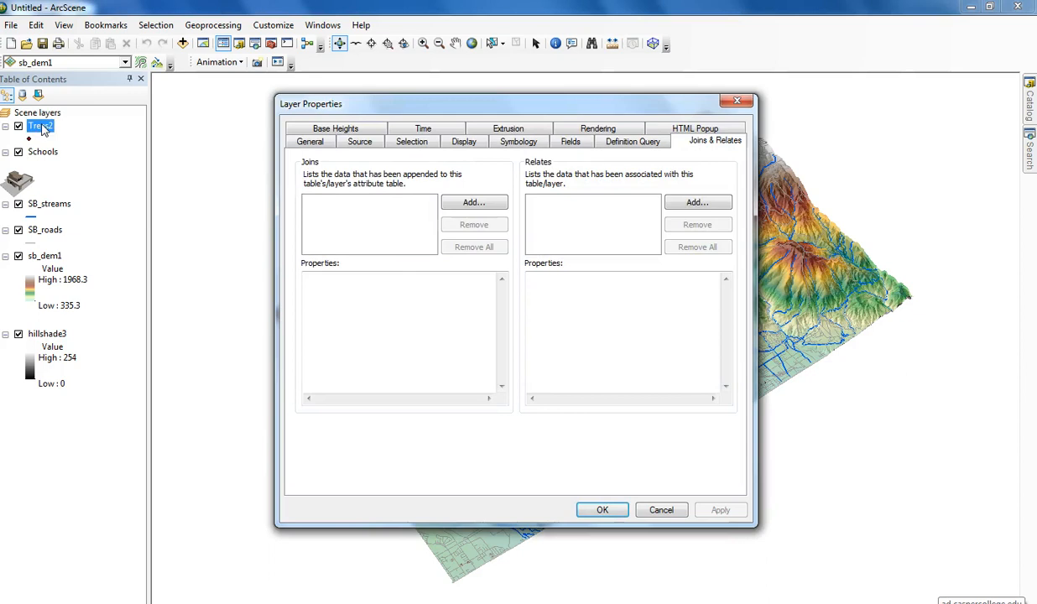
left_click(360, 128)
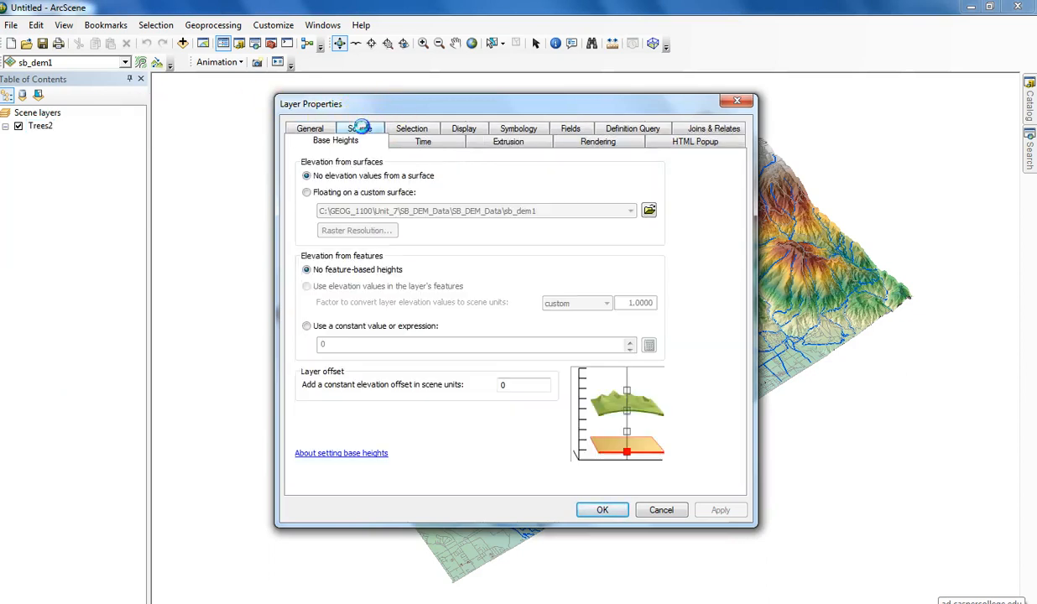
left_click(306, 192)
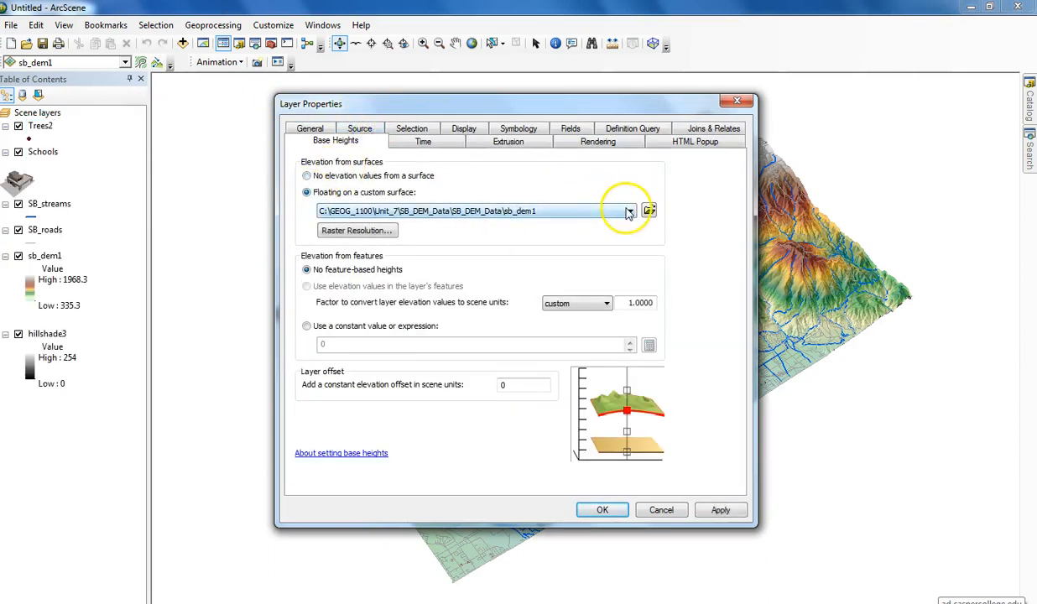
left_click(628, 212)
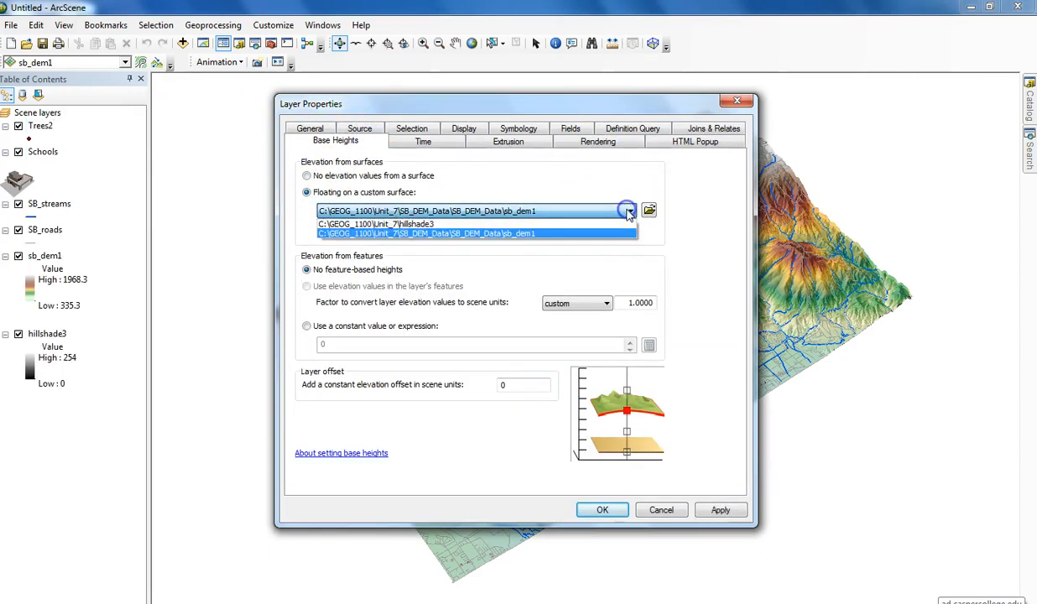
left_click(442, 235)
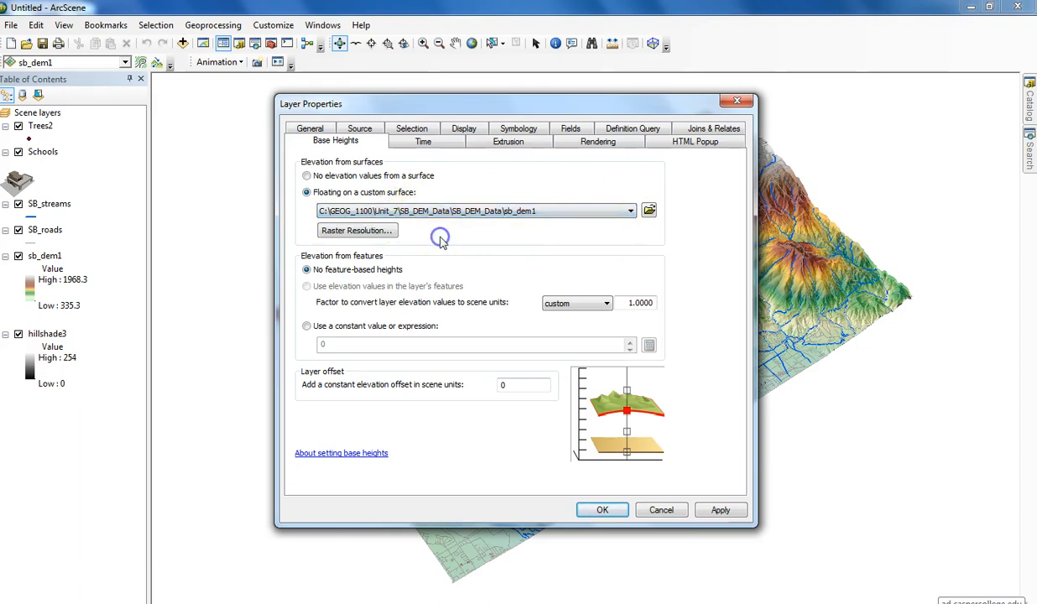
double_click(634, 302)
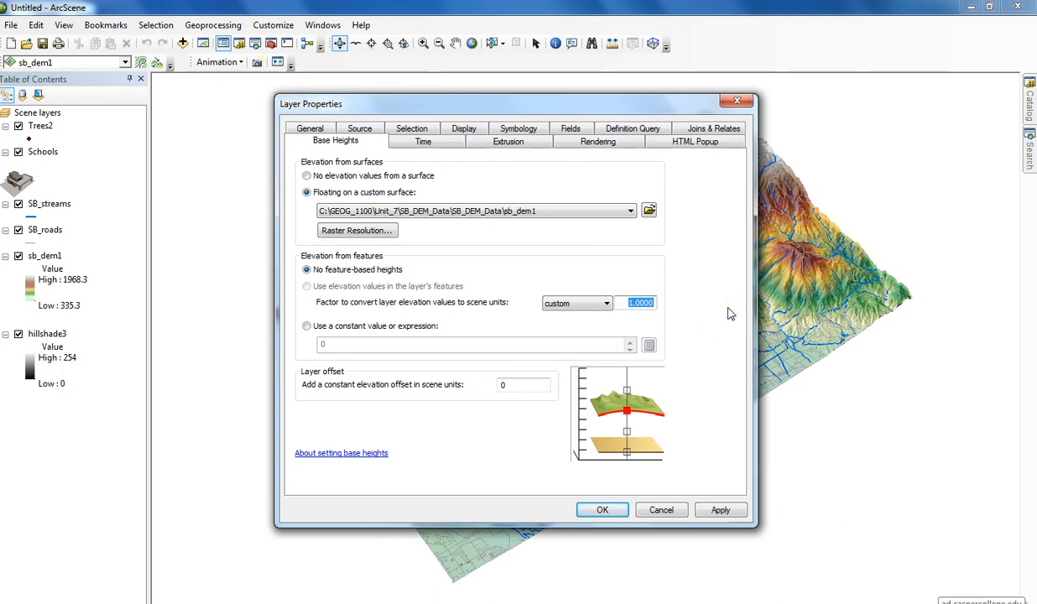
type("2.02")
left_click(604, 511)
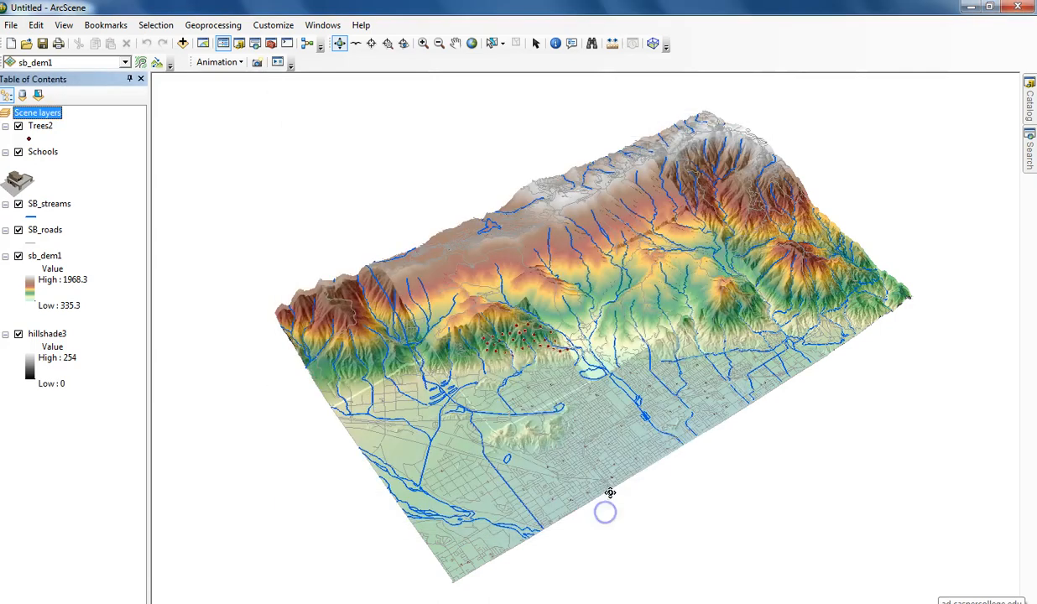
- Search all symbol styles for "tree" for the Trees2 point symbol
scroll(511, 356, "up", 4)
scroll(511, 355, "up", 2)
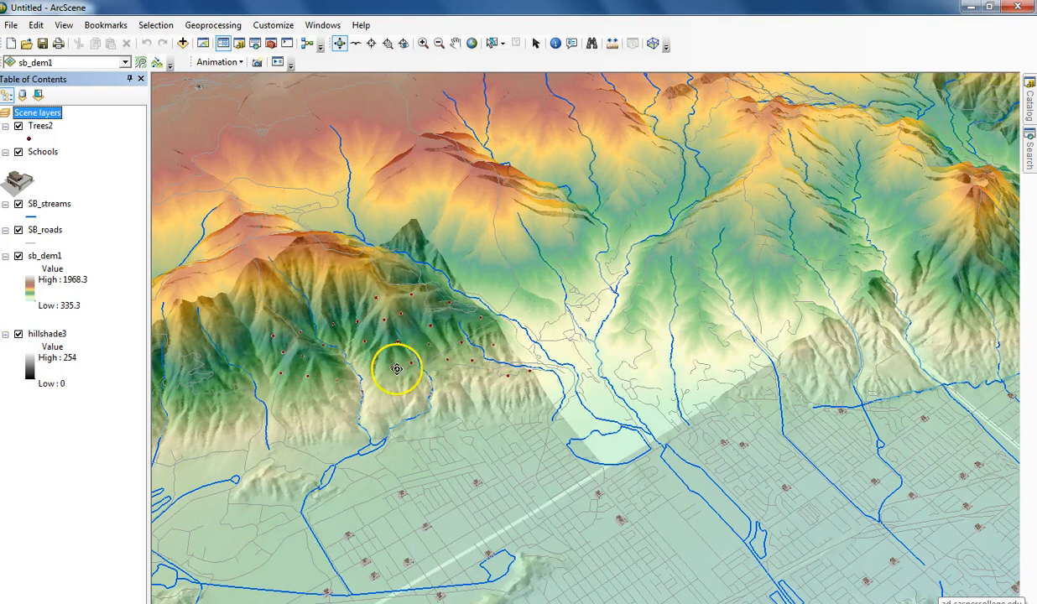
left_click(30, 139)
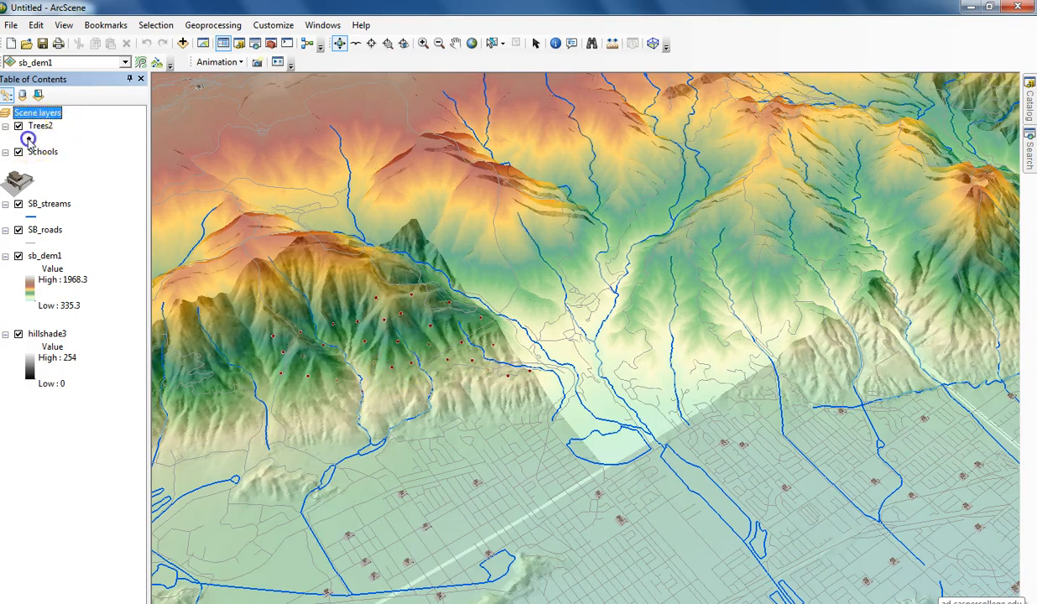
left_click(471, 80)
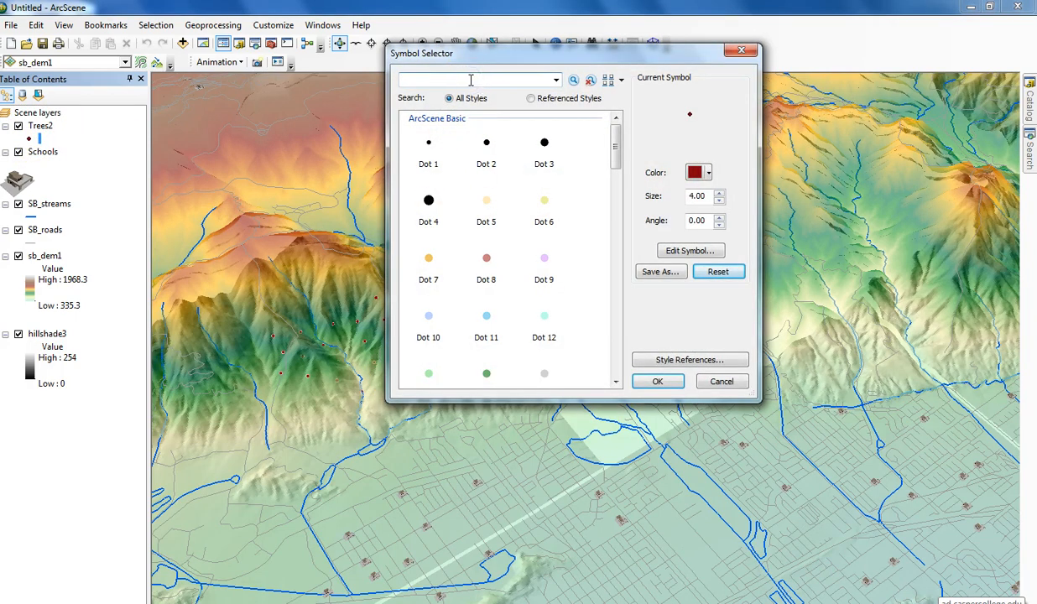
type("tree")
key("Return")
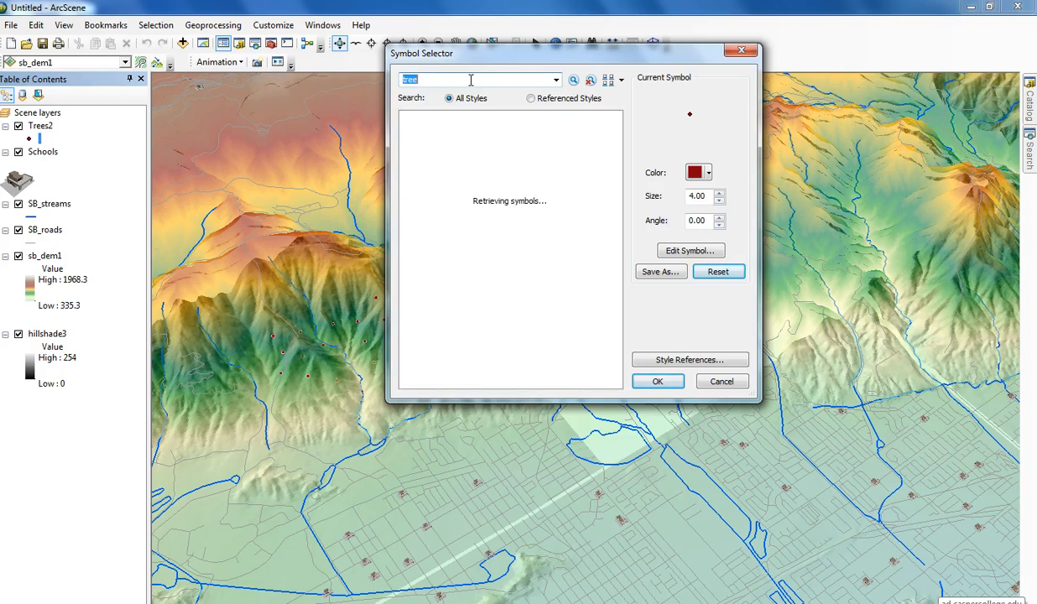
- Give the Trees2 layer the Bottle Tree symbol from the 3D Trees category with a size of 40
left_click_drag(613, 122, 616, 206)
scroll(595, 226, "down", 5)
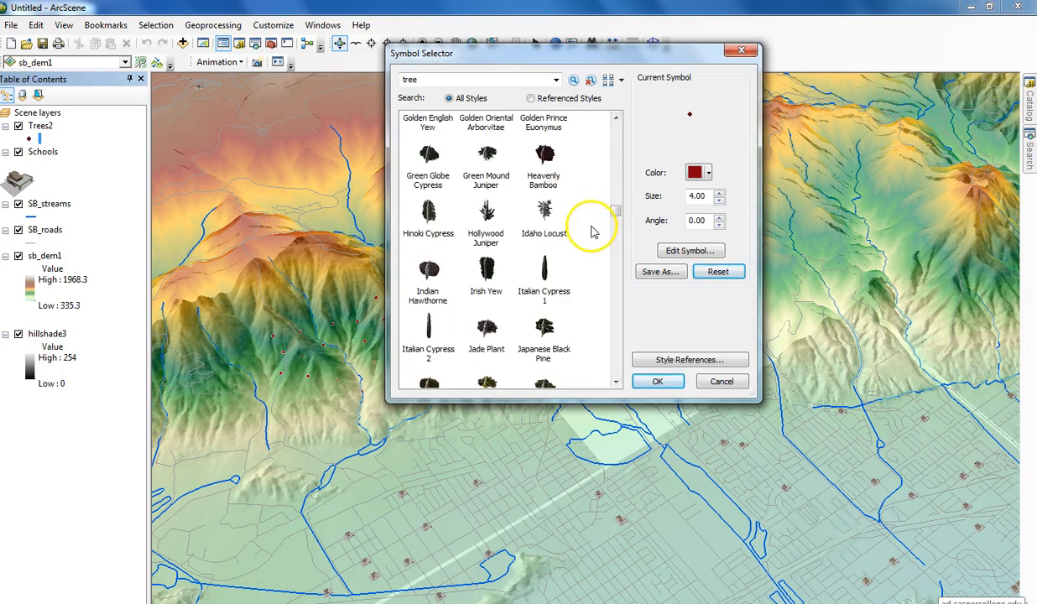
scroll(495, 265, "down", 6)
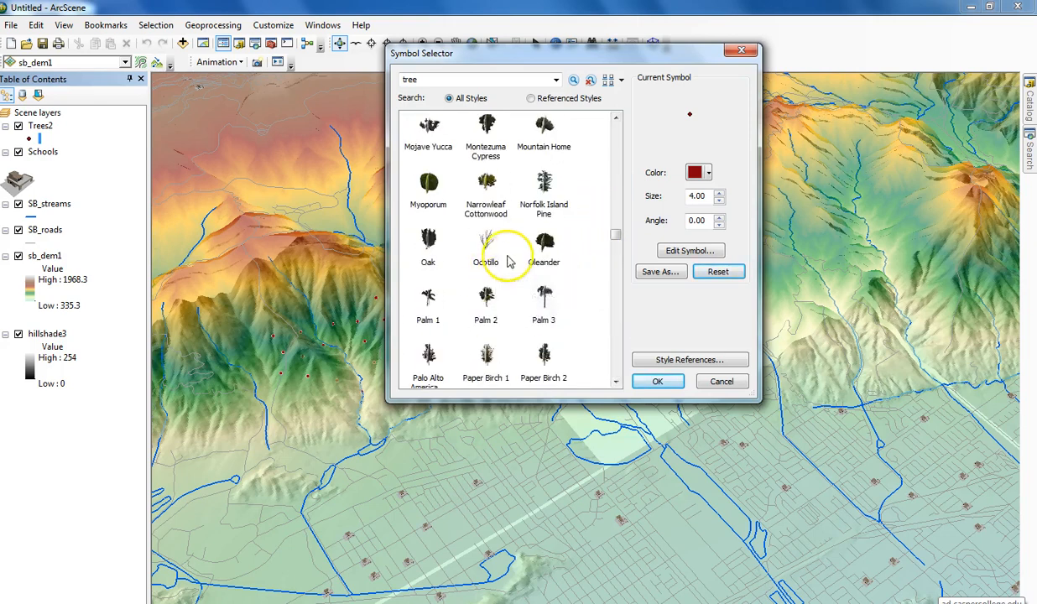
scroll(499, 285, "down", 4)
scroll(513, 356, "down", 2)
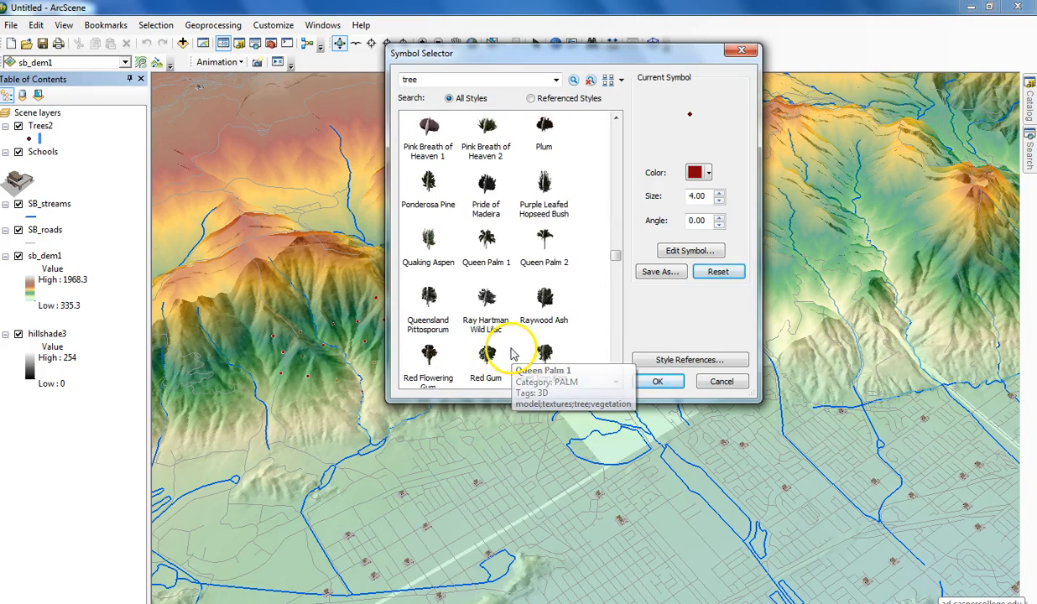
scroll(512, 353, "down", 6)
scroll(509, 346, "down", 6)
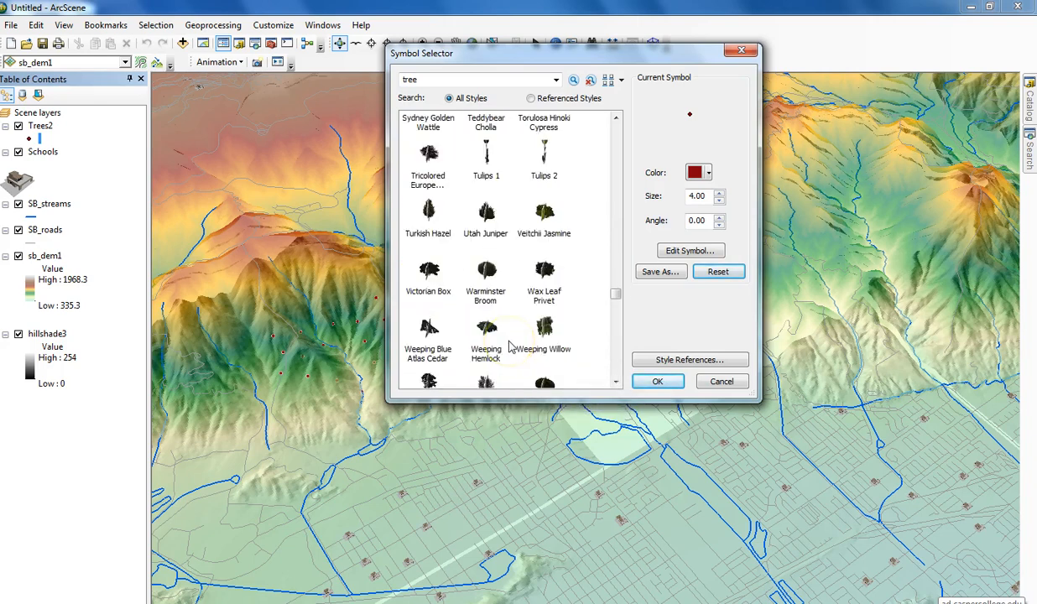
left_click_drag(615, 308, 636, 132)
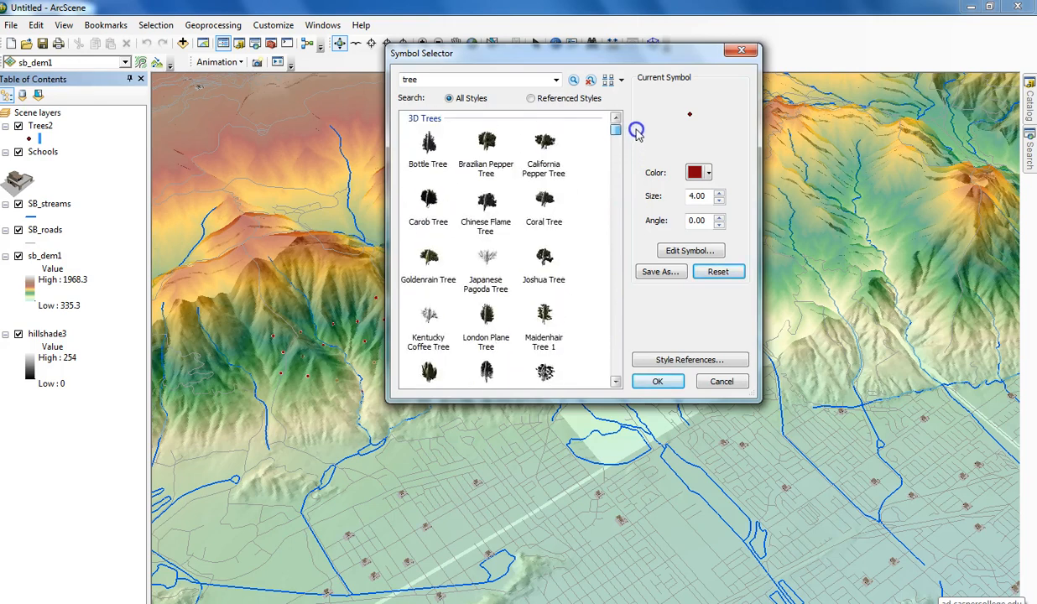
left_click(428, 143)
double_click(701, 196)
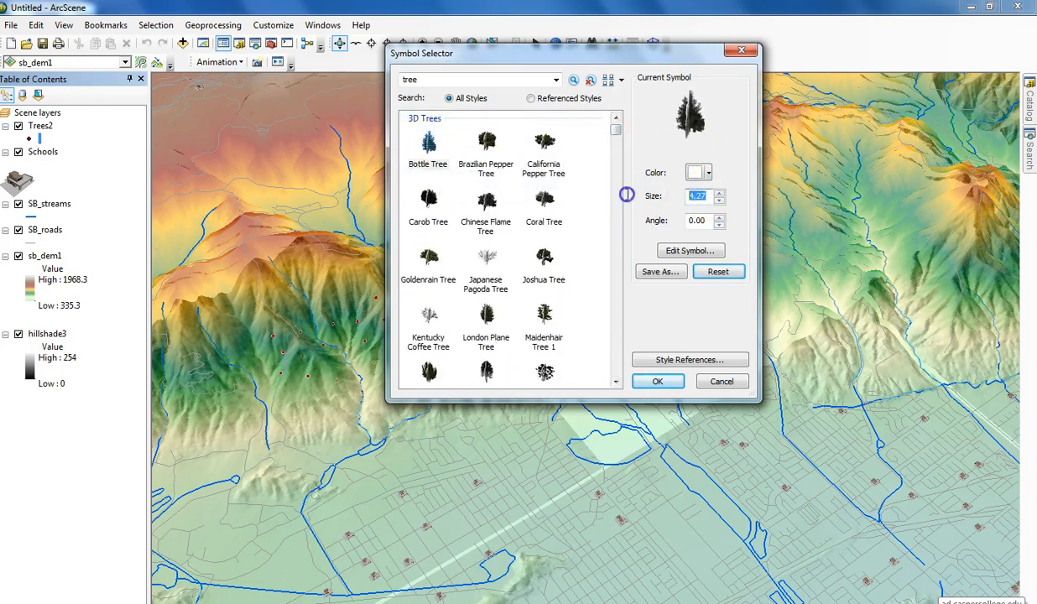
type("40")
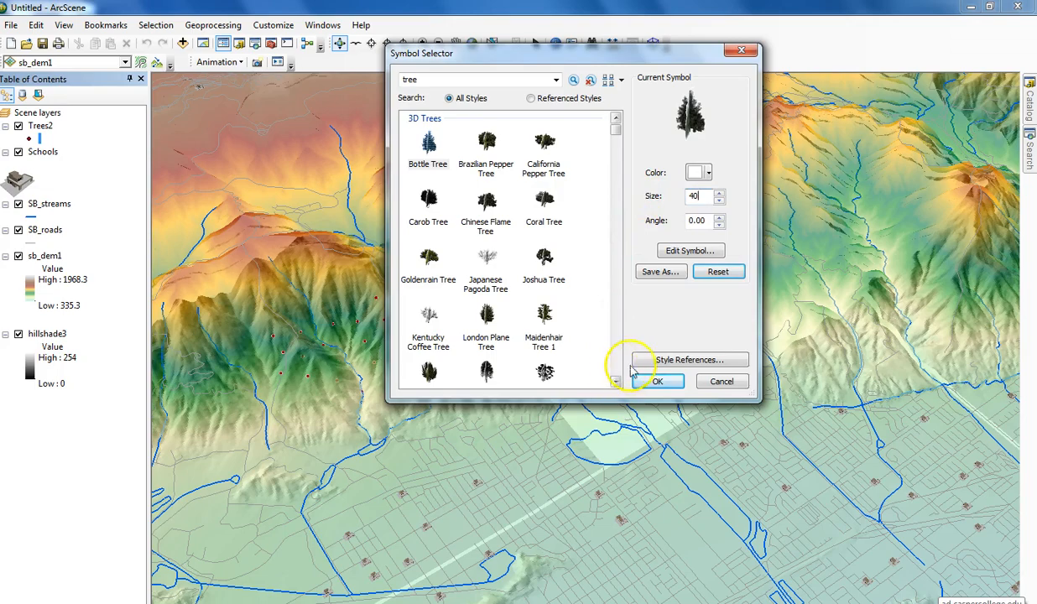
left_click(658, 381)
- Examine the tree symbols on the foothill slope from close up and from farther away
scroll(479, 391, "down", 2)
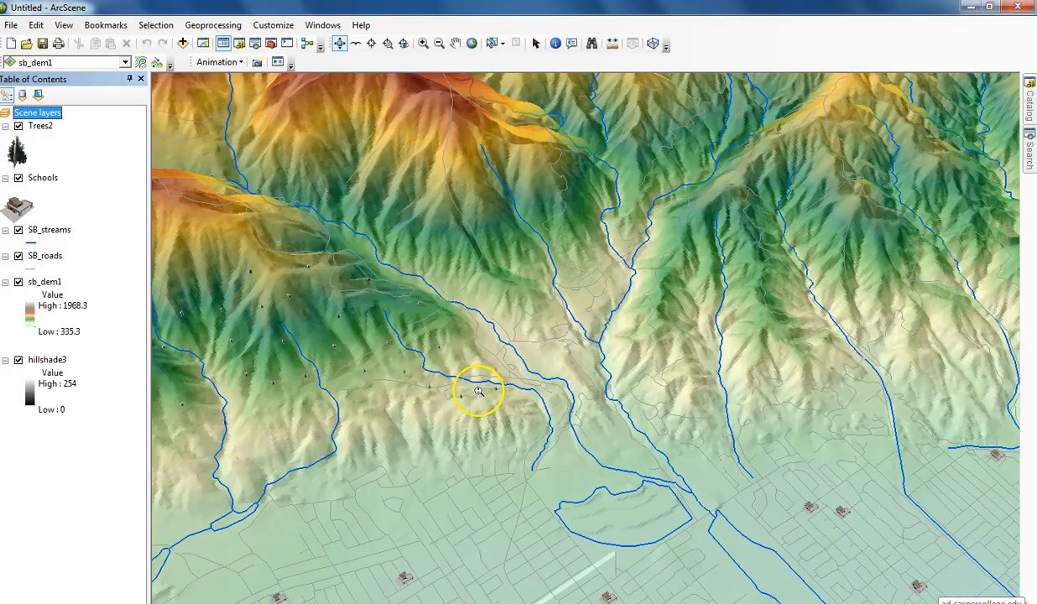
left_click_drag(307, 383, 277, 312)
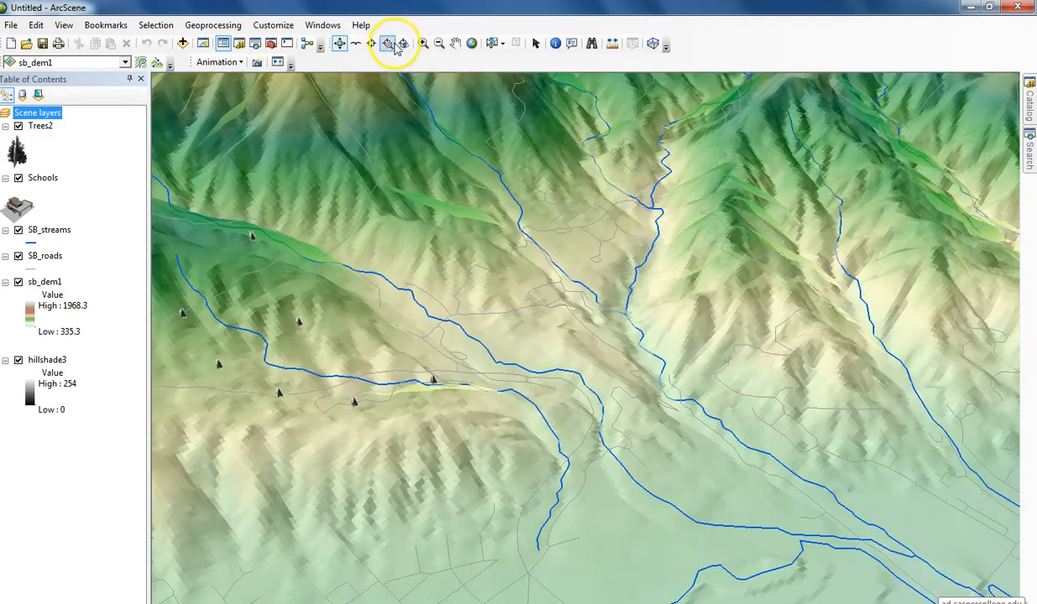
left_click(454, 43)
left_click_drag(328, 312, 725, 243)
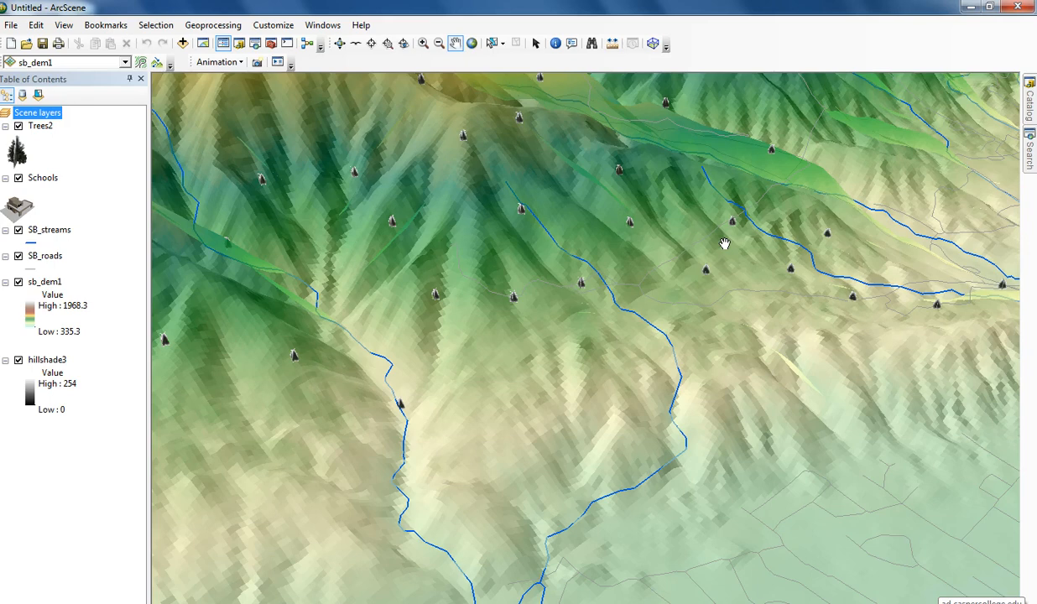
scroll(633, 262, "down", 5)
scroll(633, 264, "up", 7)
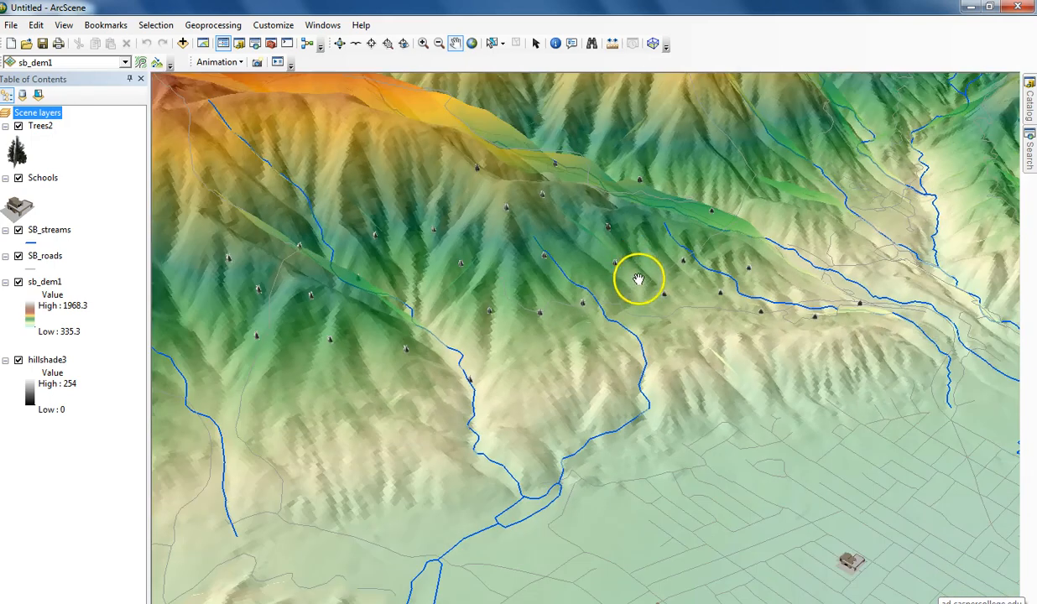
scroll(640, 285, "up", 5)
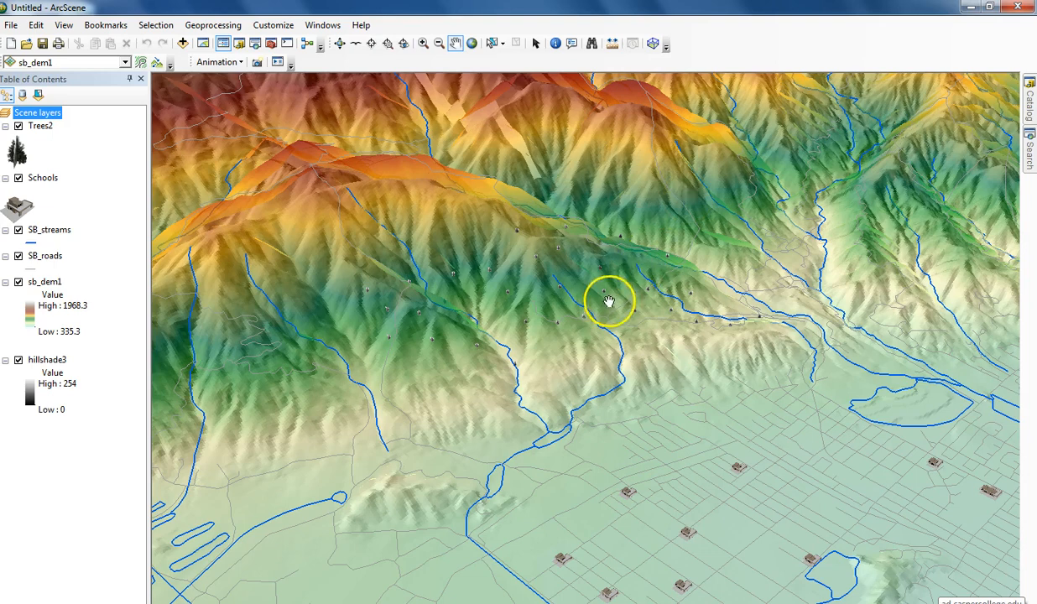
scroll(607, 300, "down", 4)
scroll(593, 296, "up", 3)
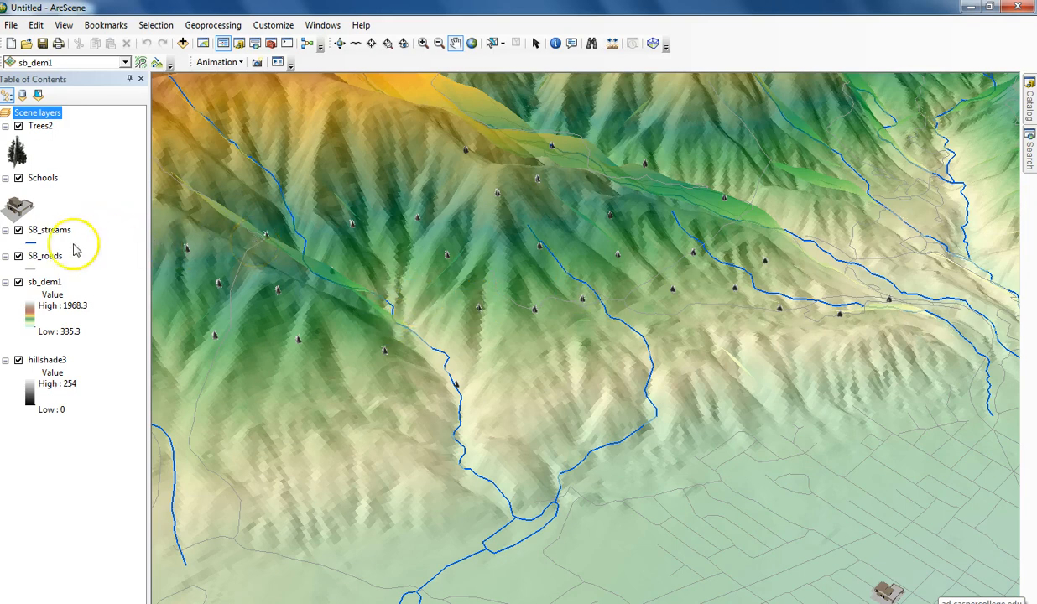
- Fly from the full sb_dem1 extent down to the school buildings, and return to the sb_dem1 layer extent
right_click(44, 282)
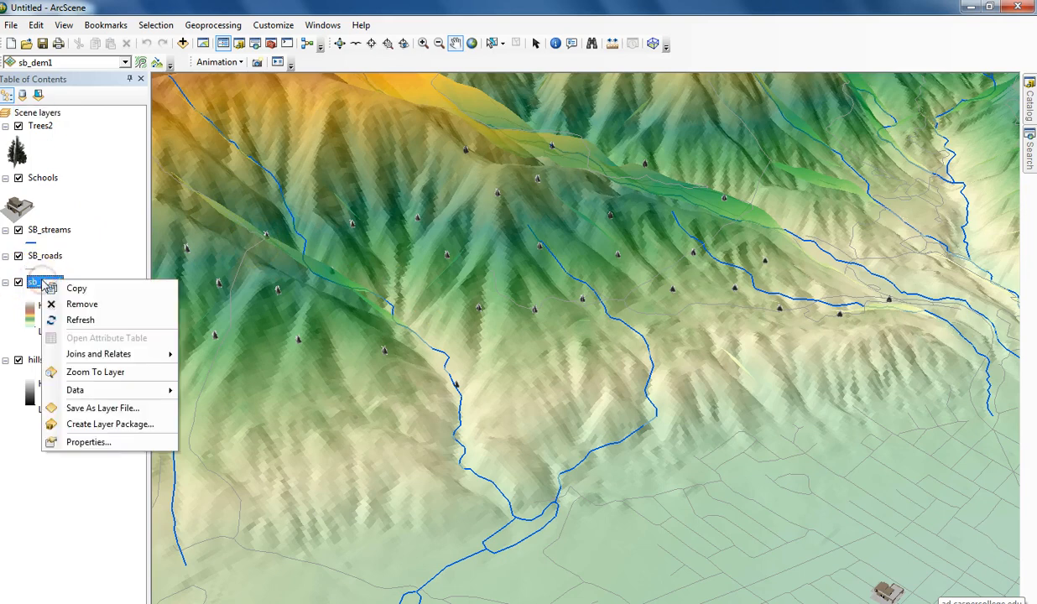
left_click(99, 372)
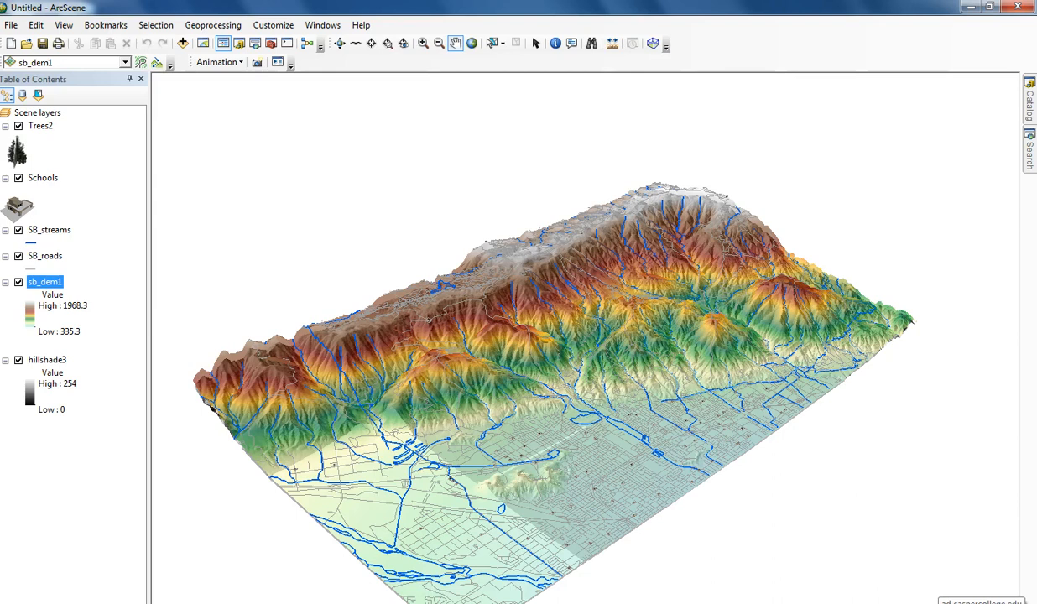
left_click(355, 43)
left_click(503, 463)
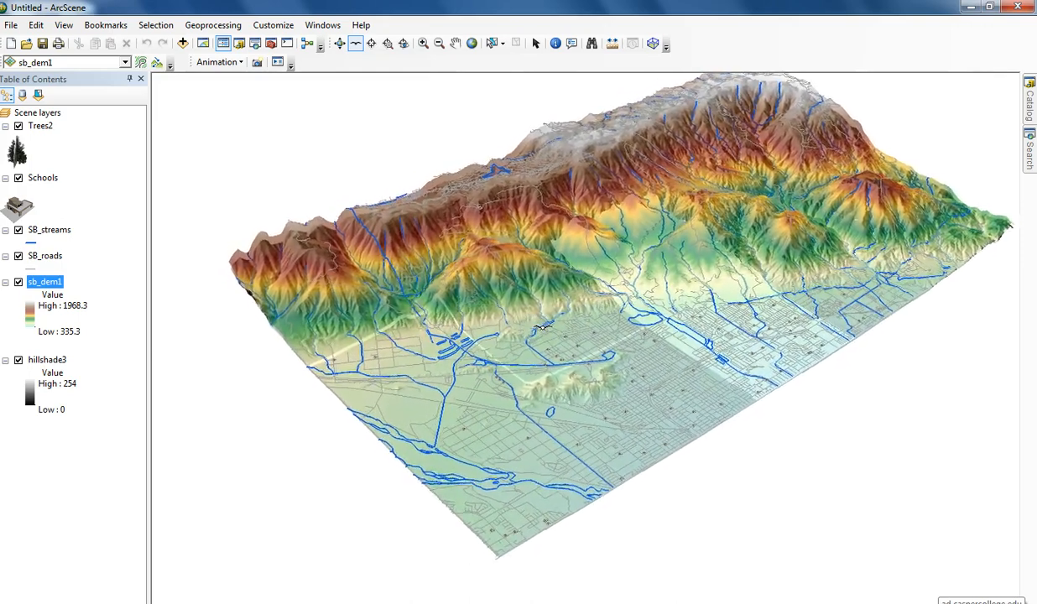
scroll(542, 326, "up", 4)
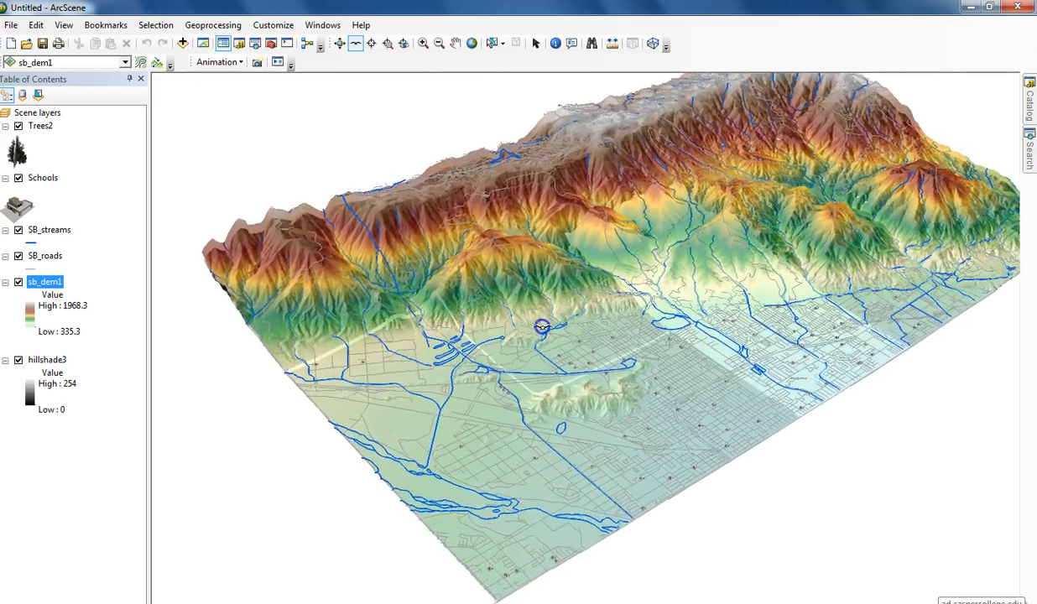
scroll(541, 326, "up", 5)
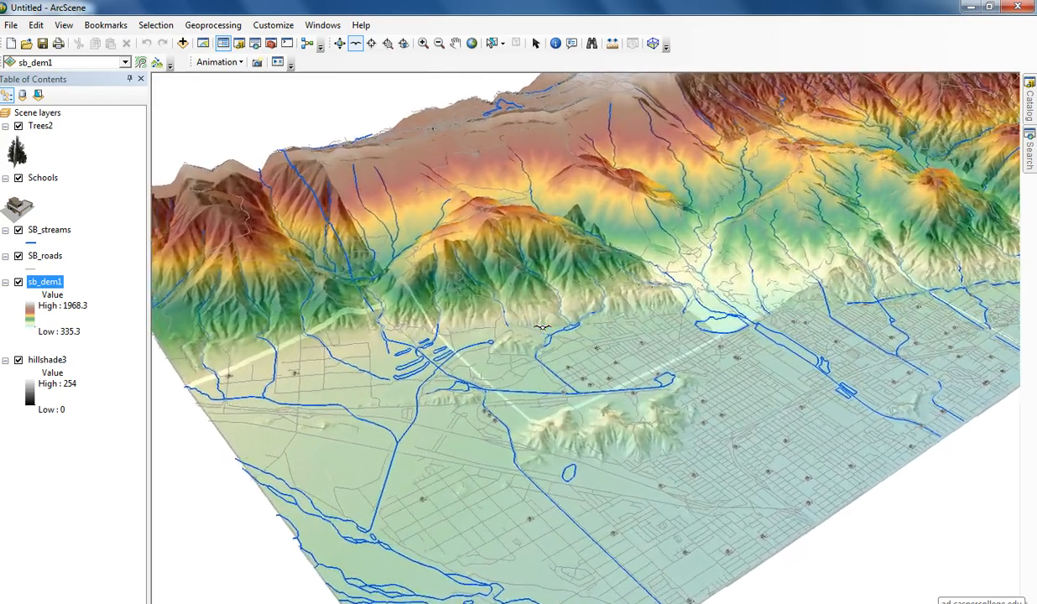
scroll(542, 326, "up", 5)
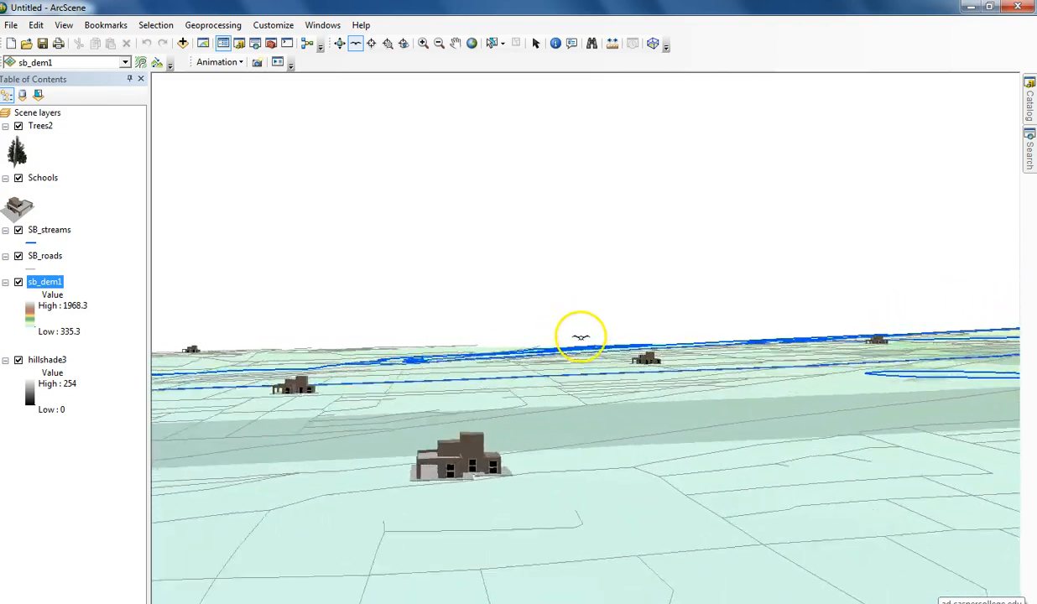
right_click(581, 336)
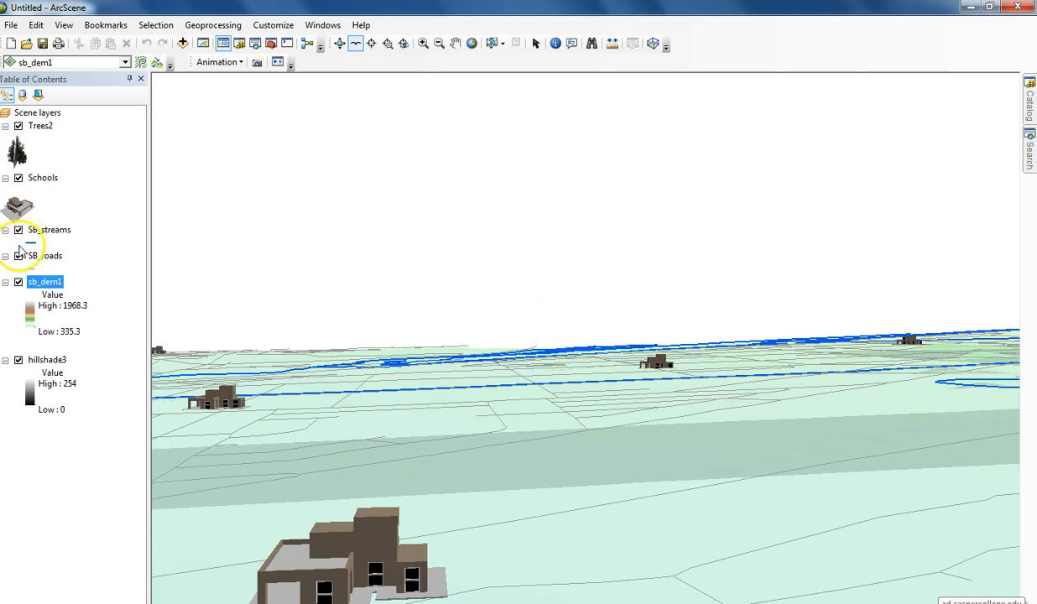
right_click(47, 283)
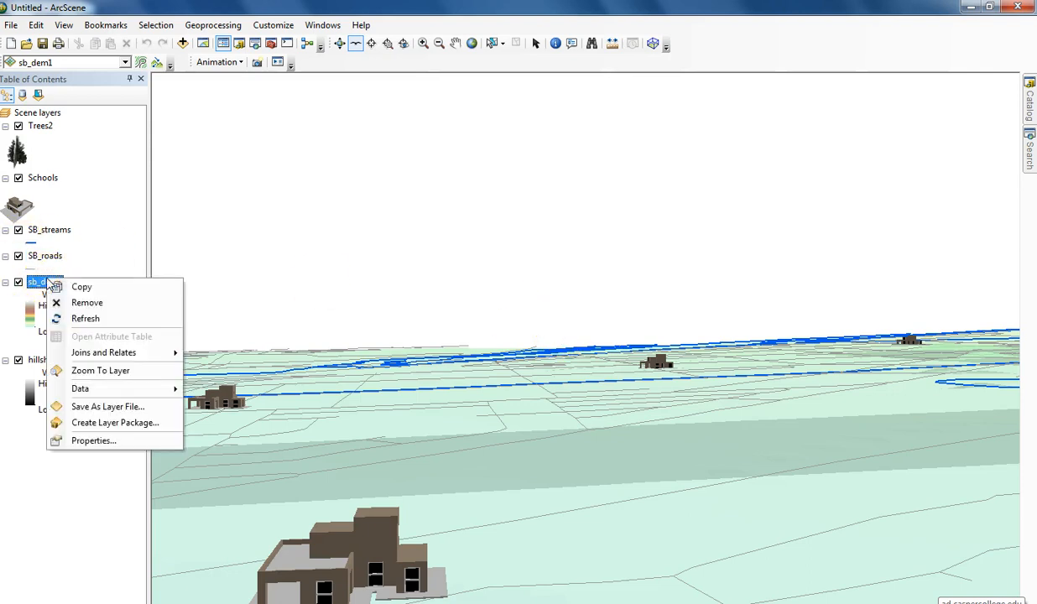
left_click(102, 371)
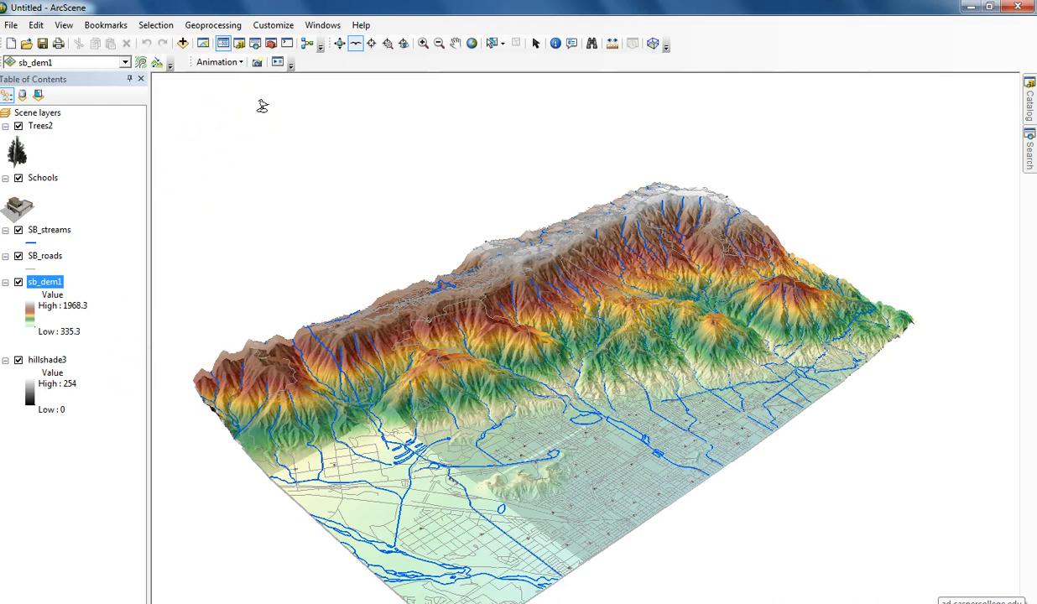
- Undock the Animation toolbar, close it and show it again as a floating toolbar over the scene
left_click_drag(186, 65, 226, 130)
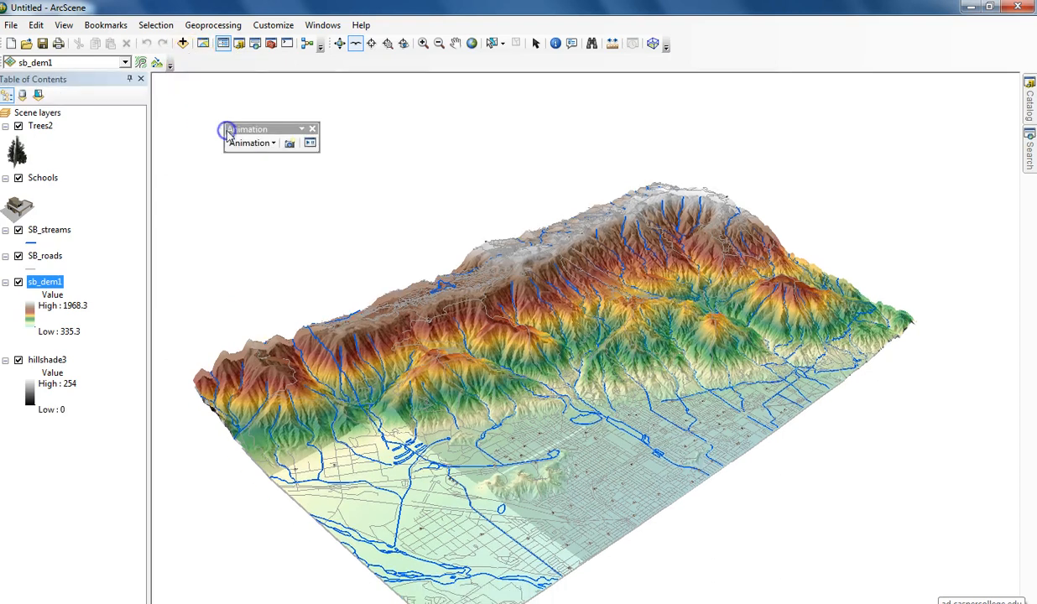
left_click(312, 130)
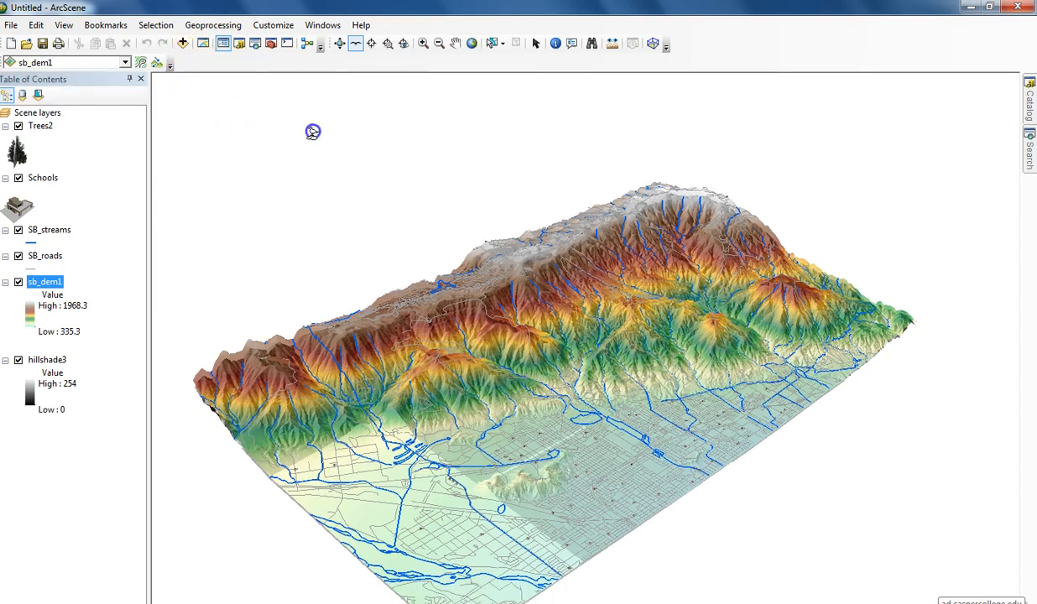
left_click(276, 25)
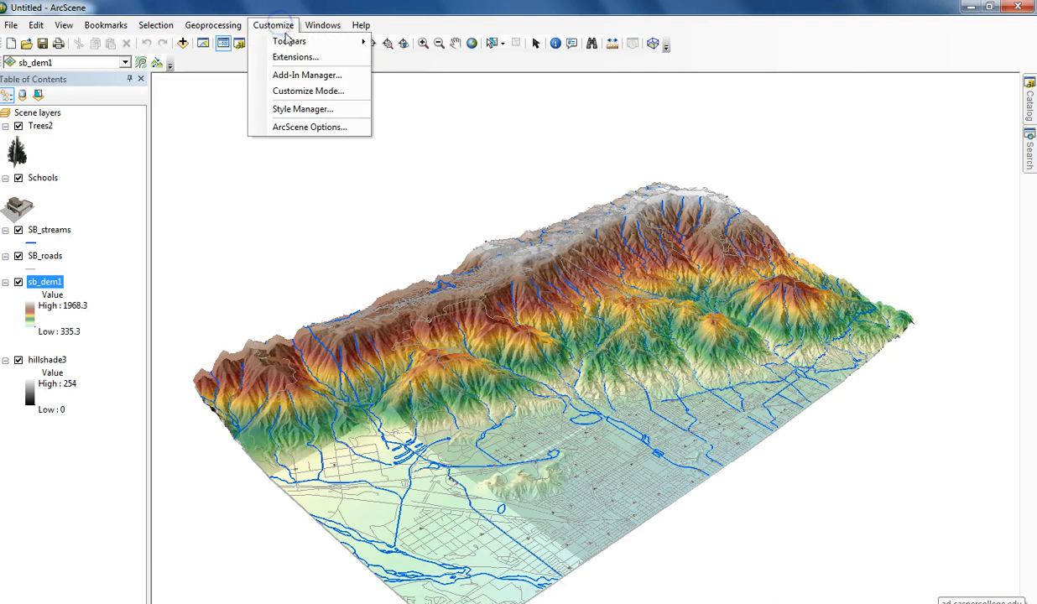
mouse_move(288, 40)
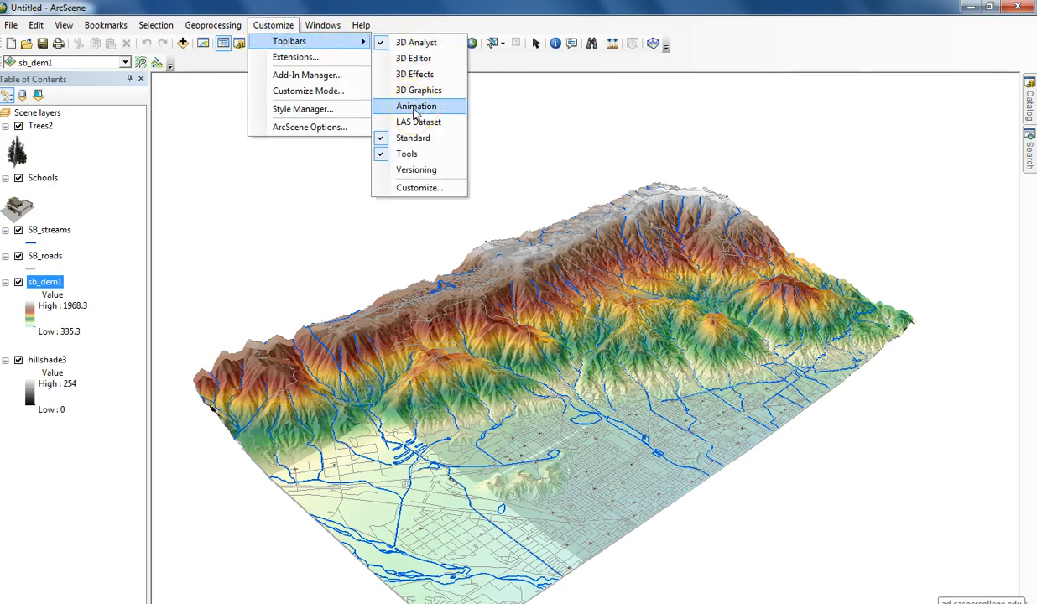
left_click(414, 110)
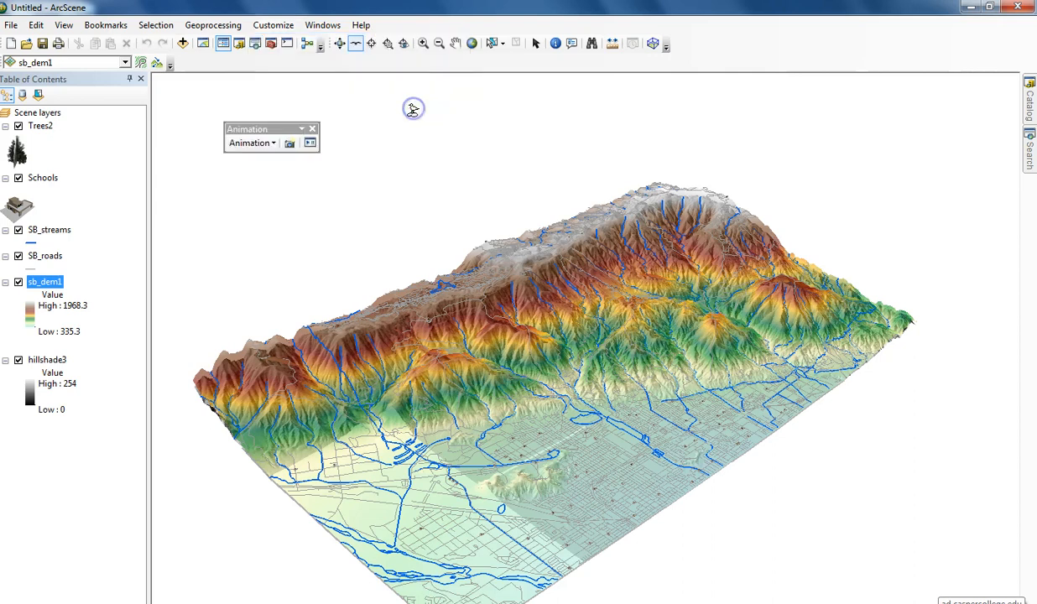
- Record a fly-through from the full sb_dem1 extent over the mountain slopes and down to the schools, and play it back
left_click(309, 143)
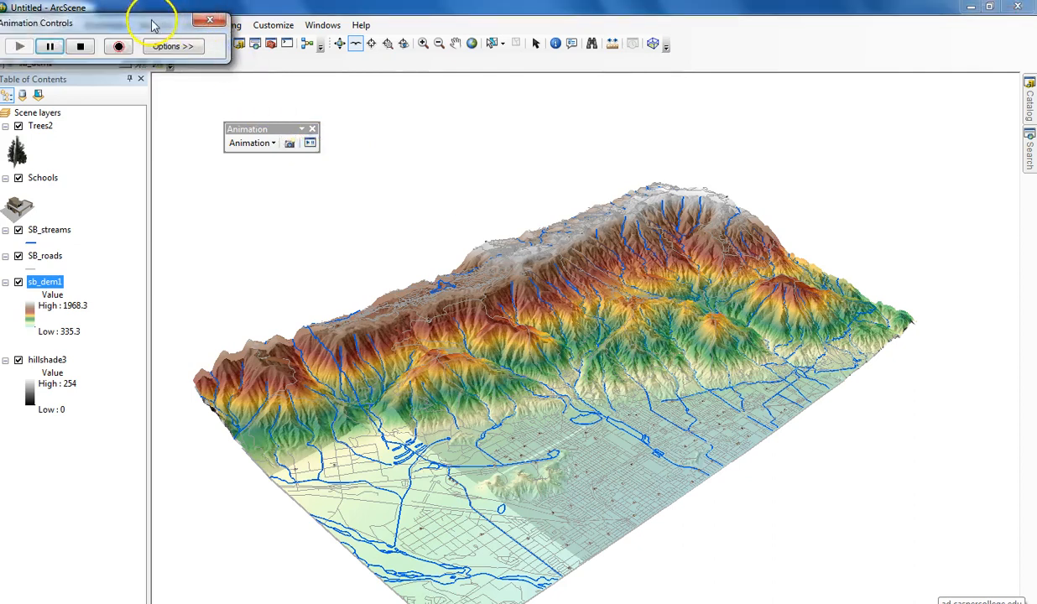
left_click_drag(150, 23, 315, 92)
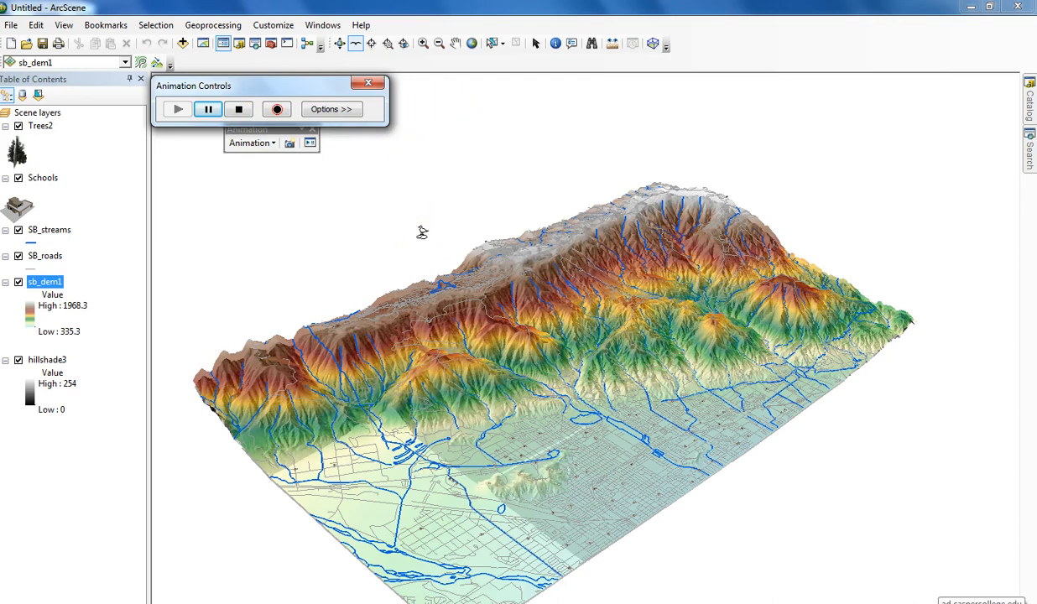
left_click(278, 110)
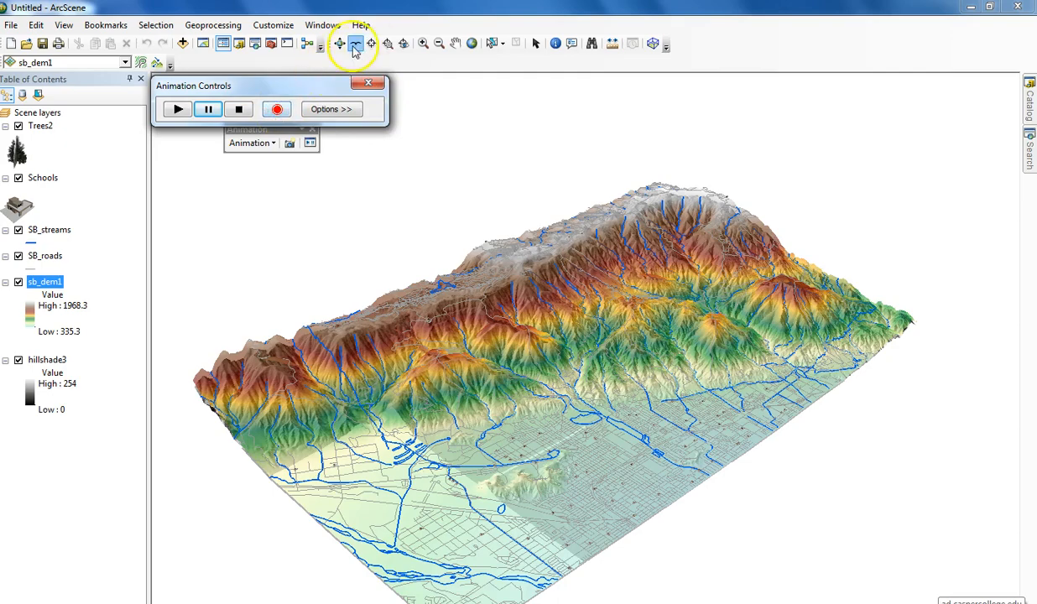
left_click_drag(463, 432, 533, 340)
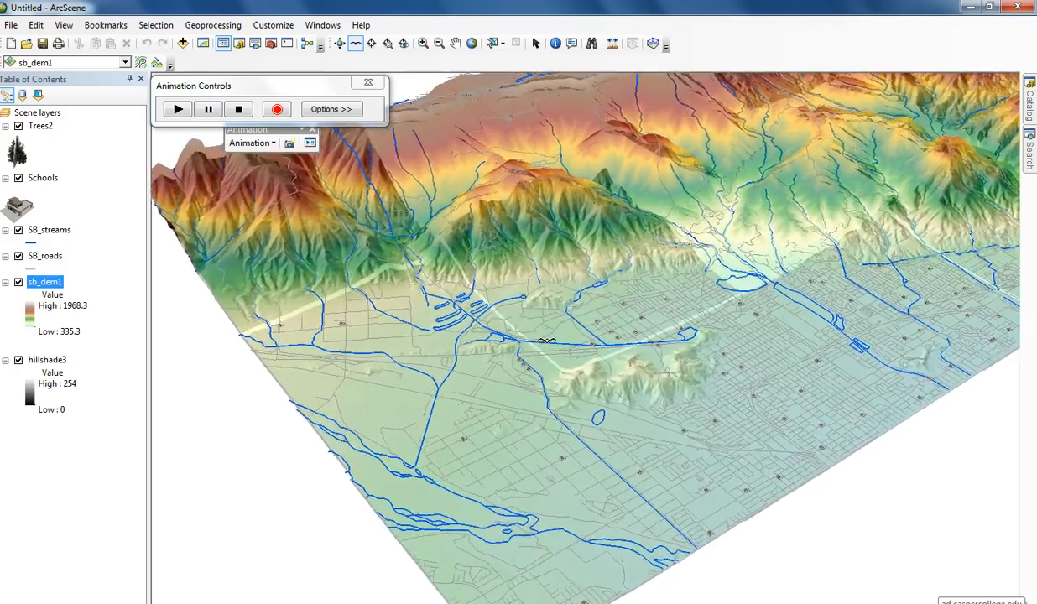
left_click_drag(546, 340, 792, 327)
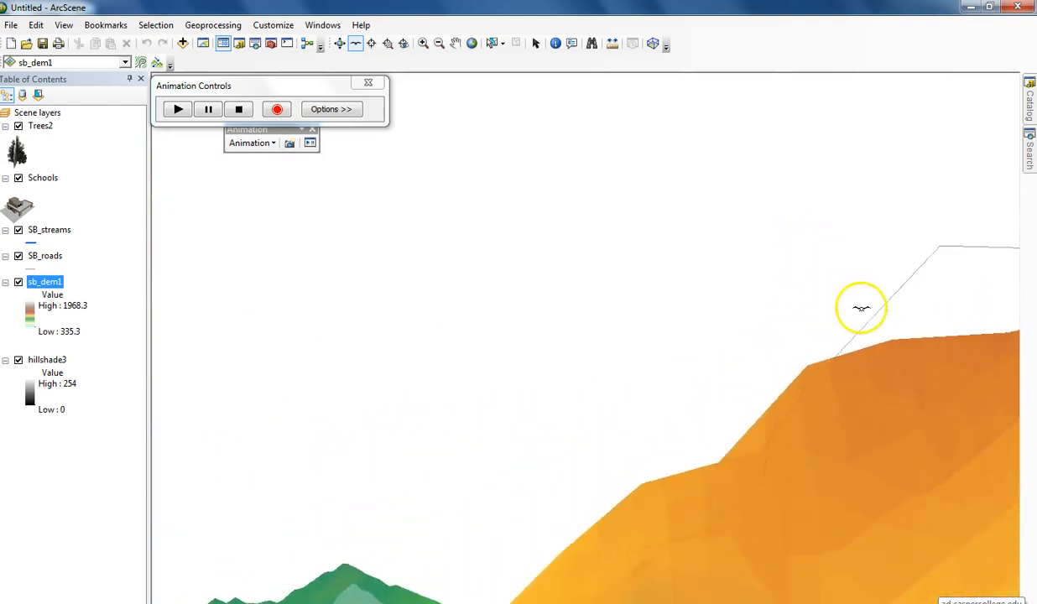
left_click_drag(816, 437, 663, 237)
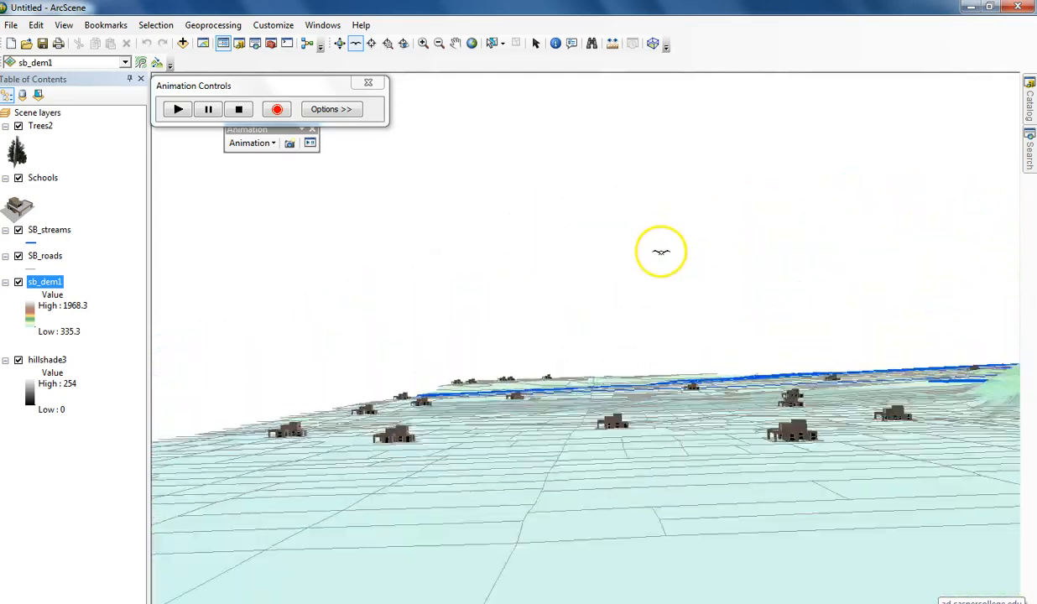
left_click(659, 271)
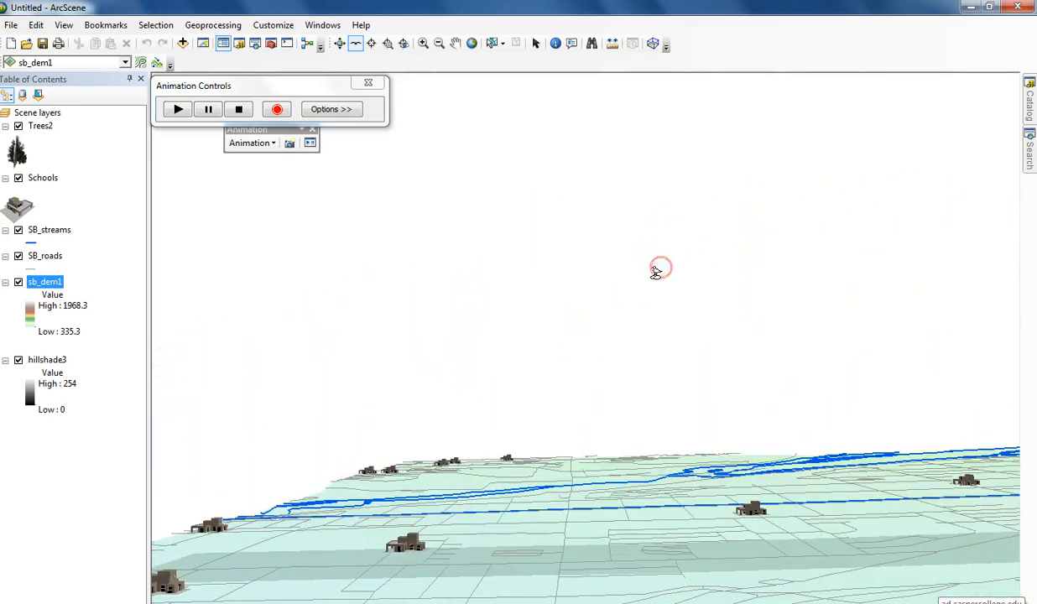
left_click(276, 110)
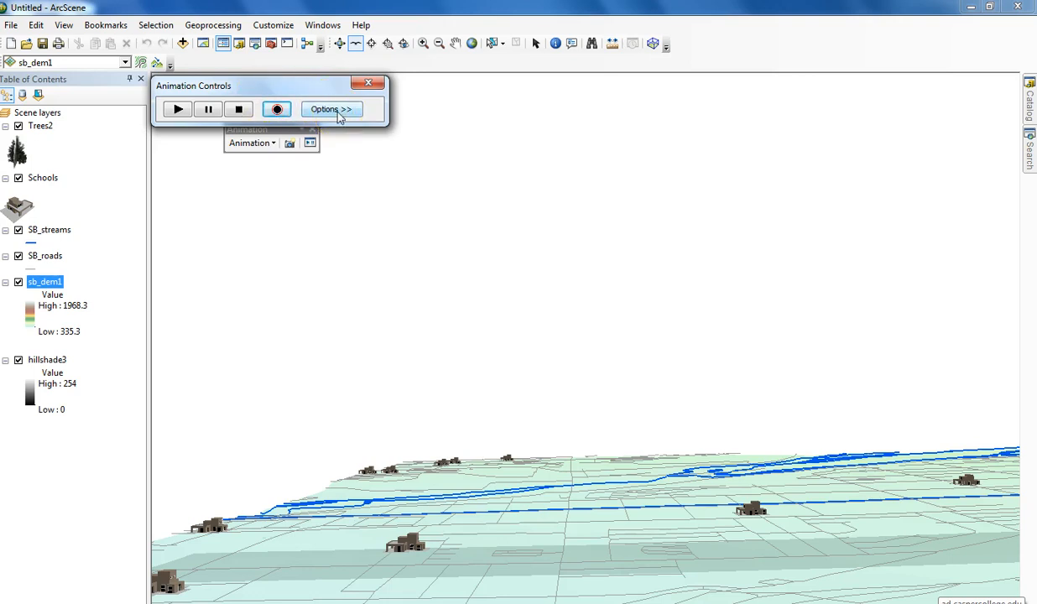
left_click(178, 110)
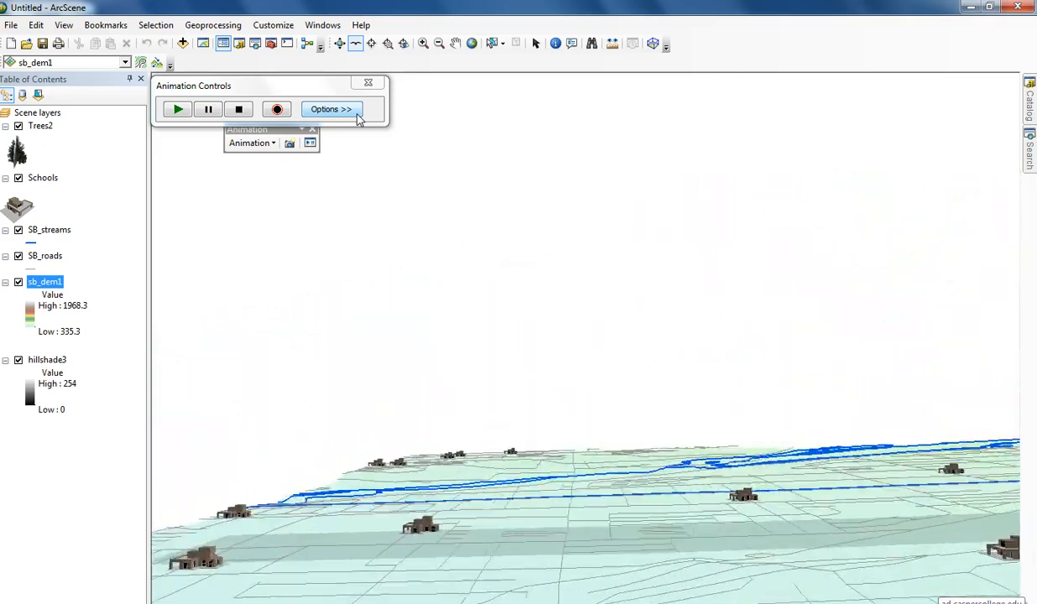
- Set the animation's playback duration to 10 seconds and play it
left_click(356, 109)
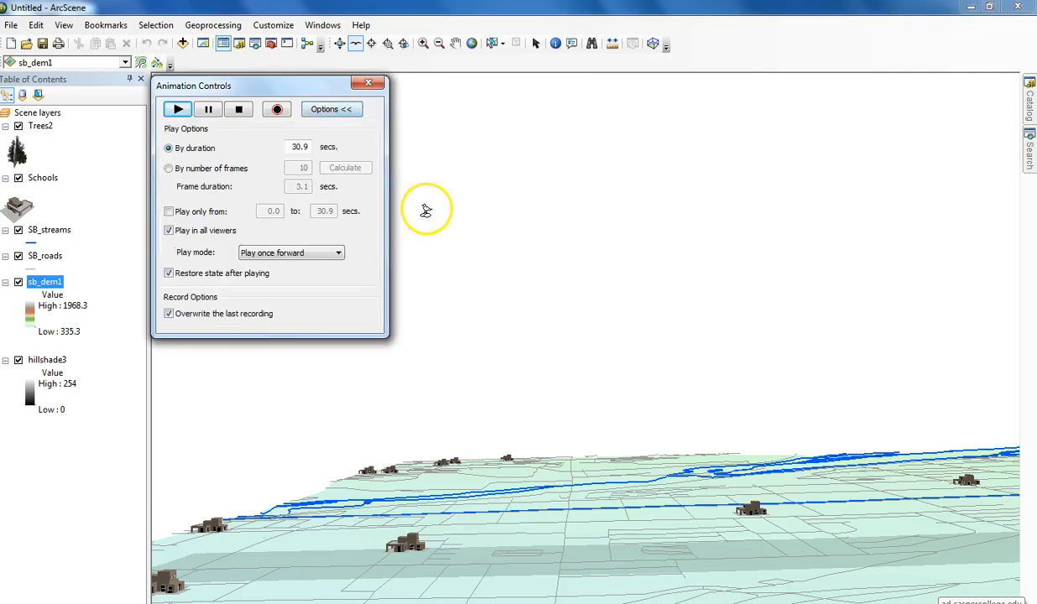
left_click(290, 147)
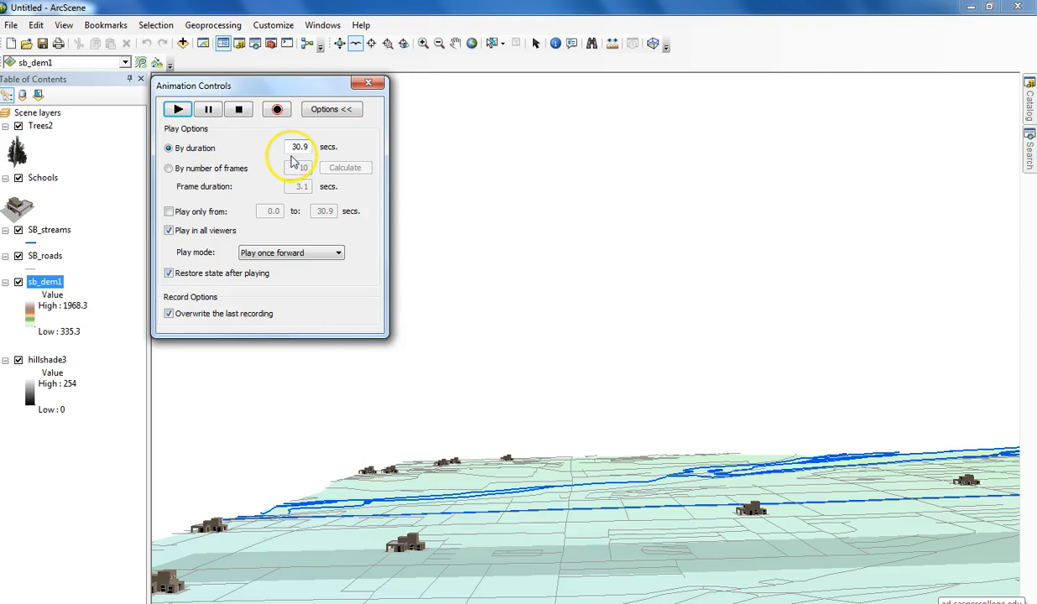
left_click_drag(291, 147, 327, 151)
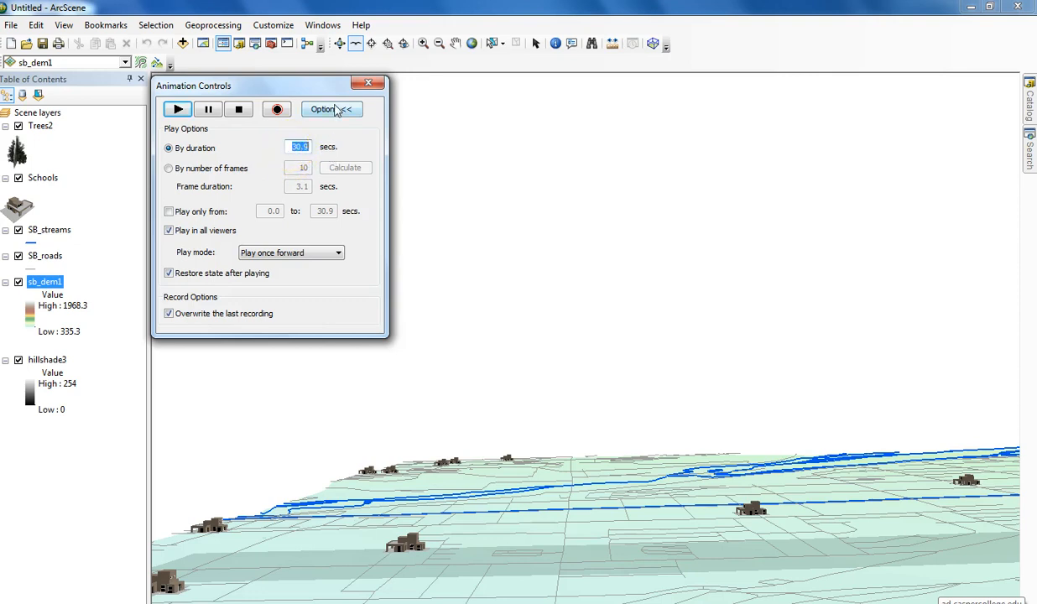
type("10")
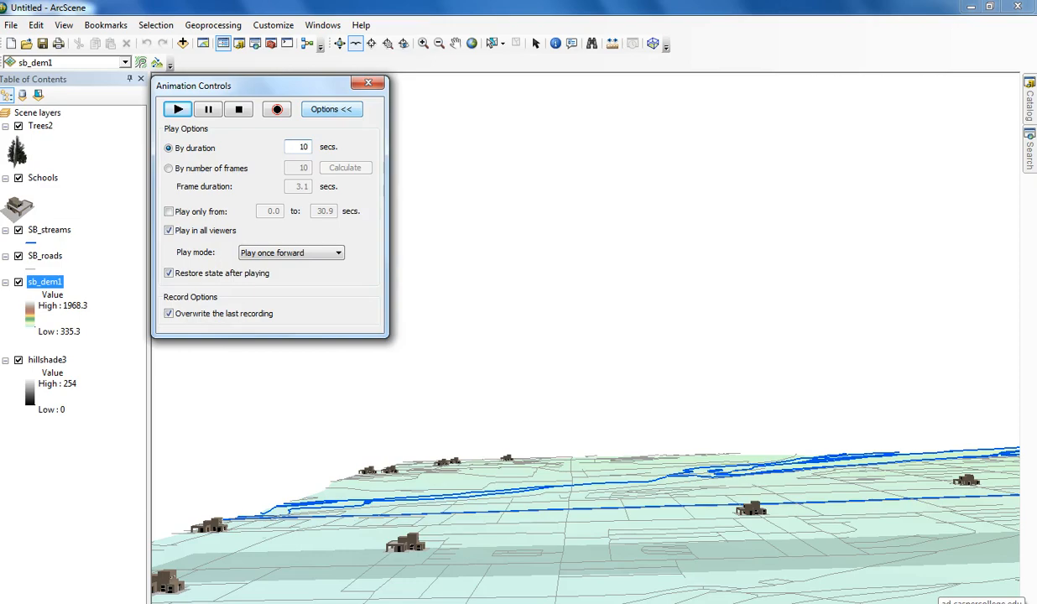
left_click(177, 110)
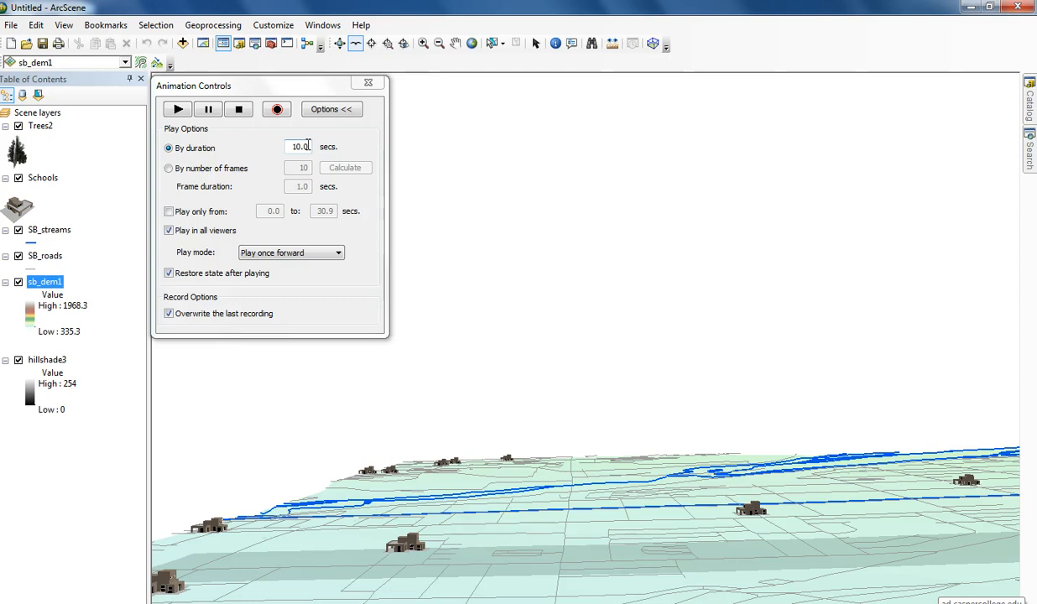
- Set the play mode to Loop forward and reverse, play the animation and stop it
left_click(335, 255)
left_click(335, 255)
left_click(289, 294)
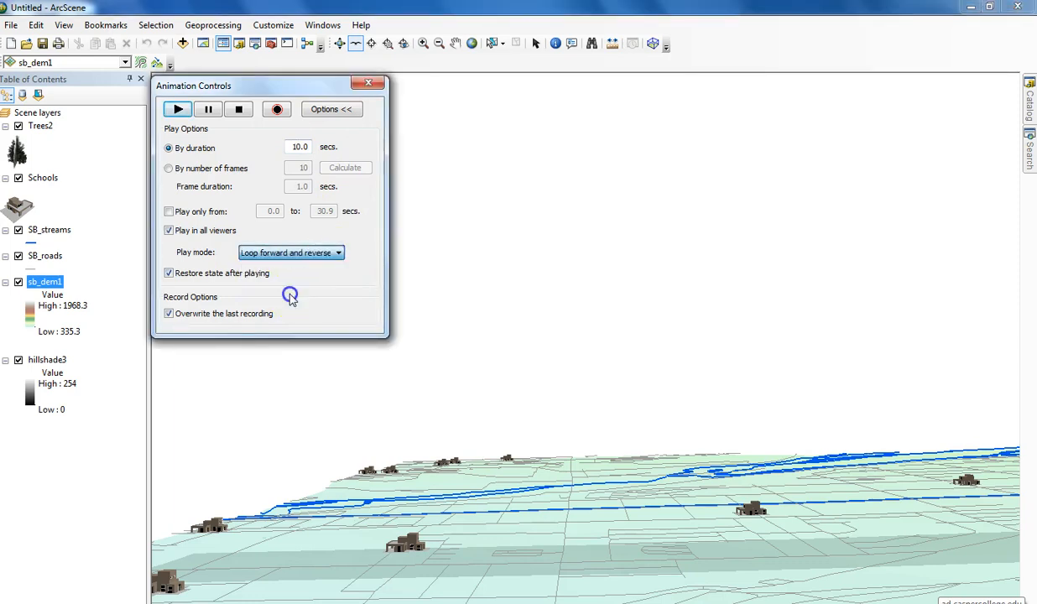
left_click(176, 110)
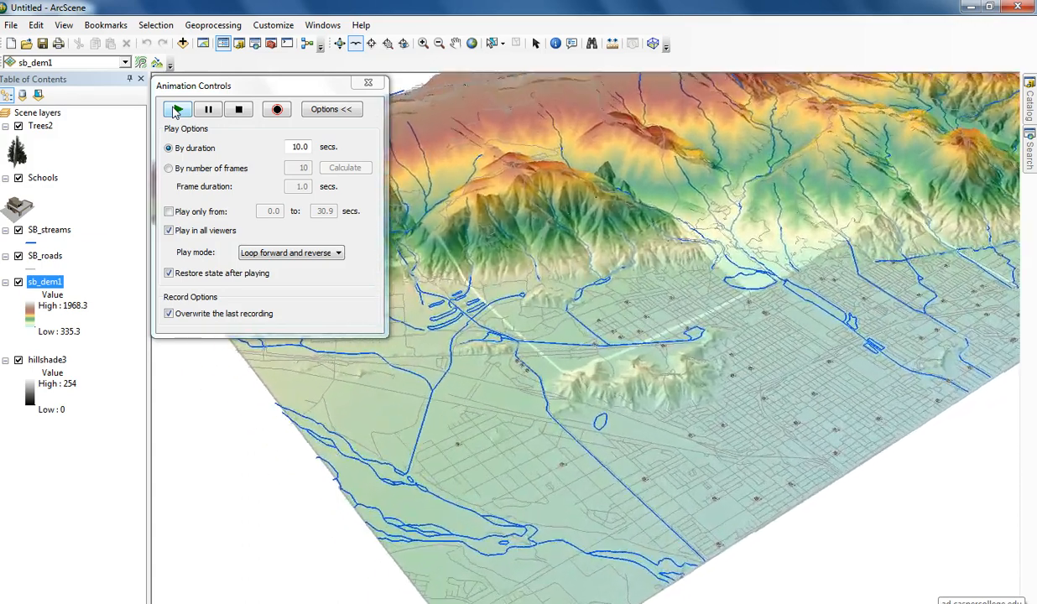
left_click(238, 109)
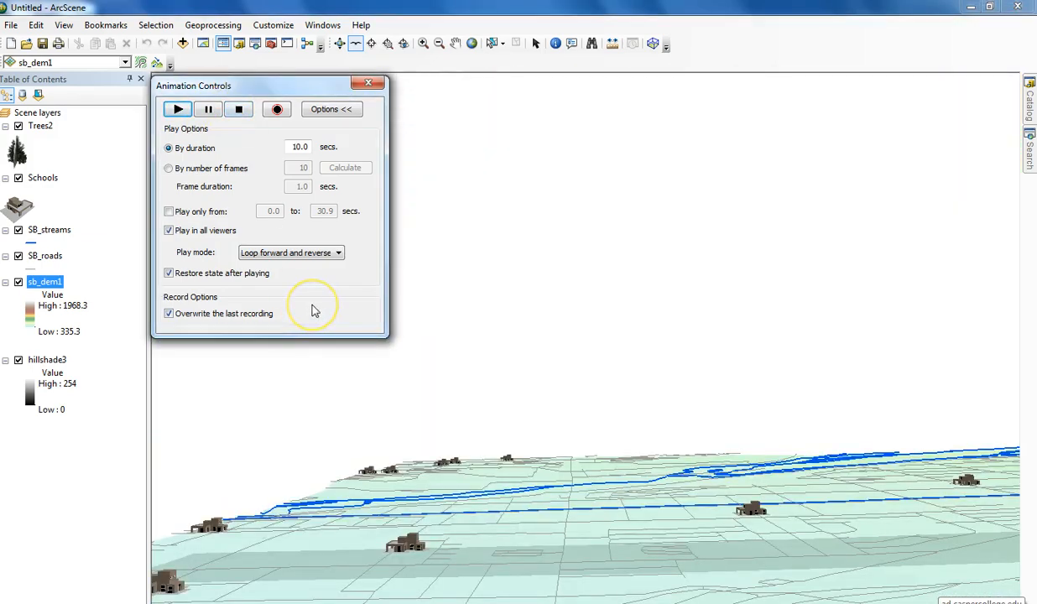
- Set the playback duration to 30 seconds, test the animation briefly and collapse the playback options
double_click(289, 147)
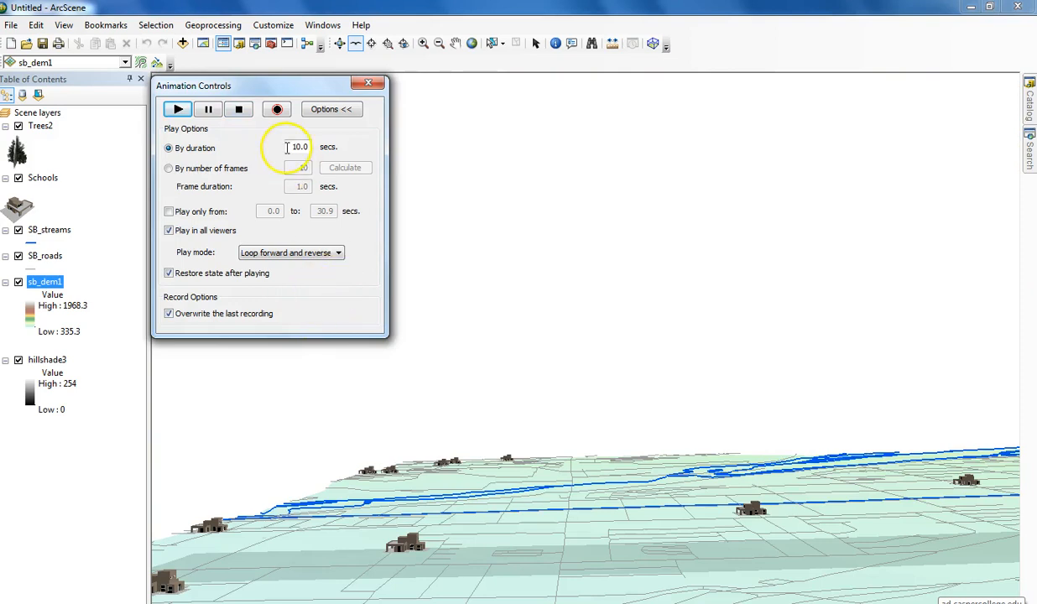
type("30")
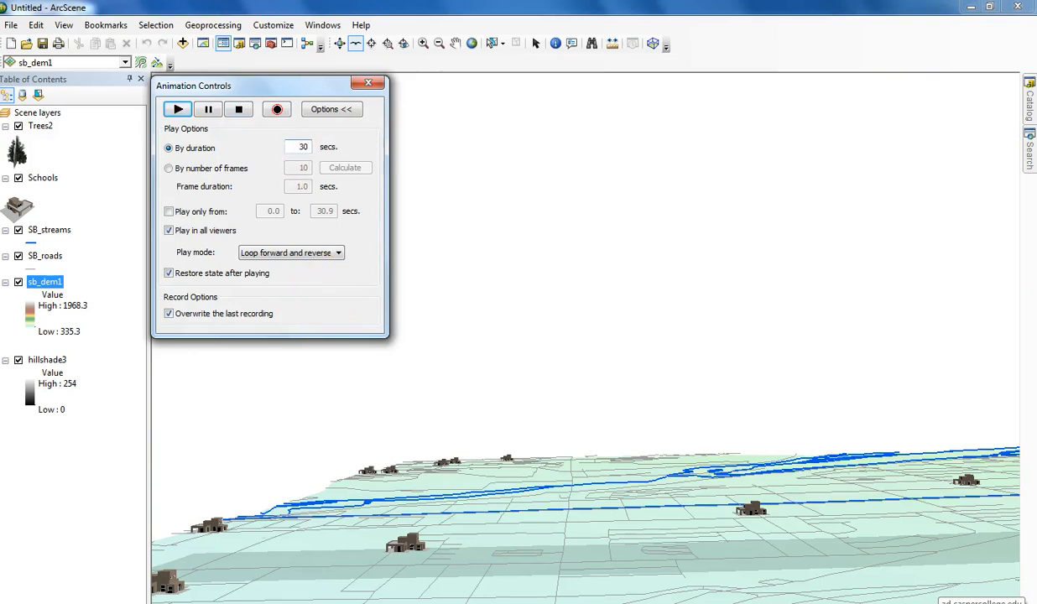
left_click(178, 109)
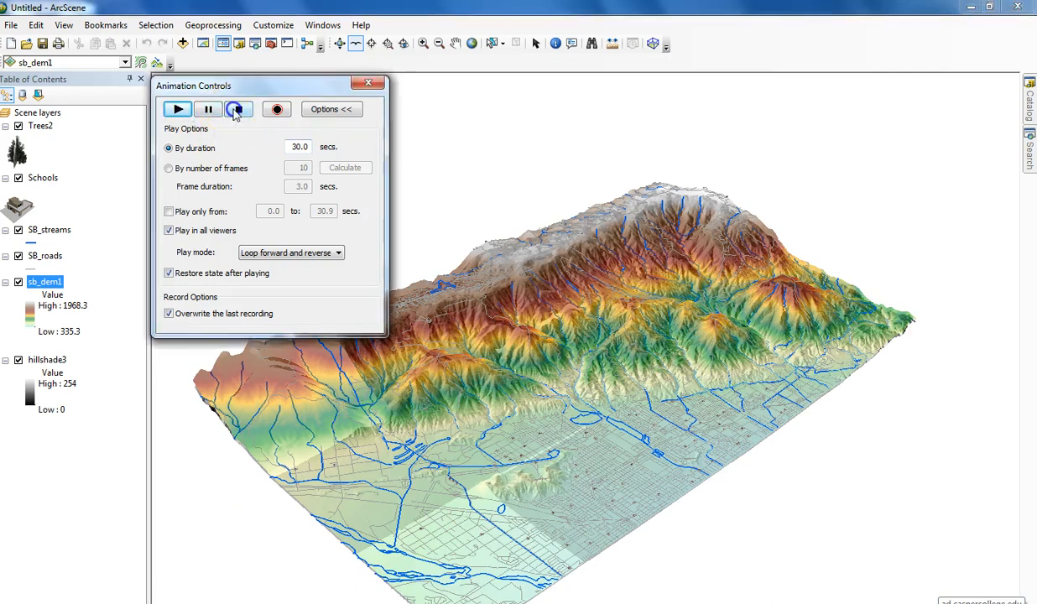
left_click(236, 110)
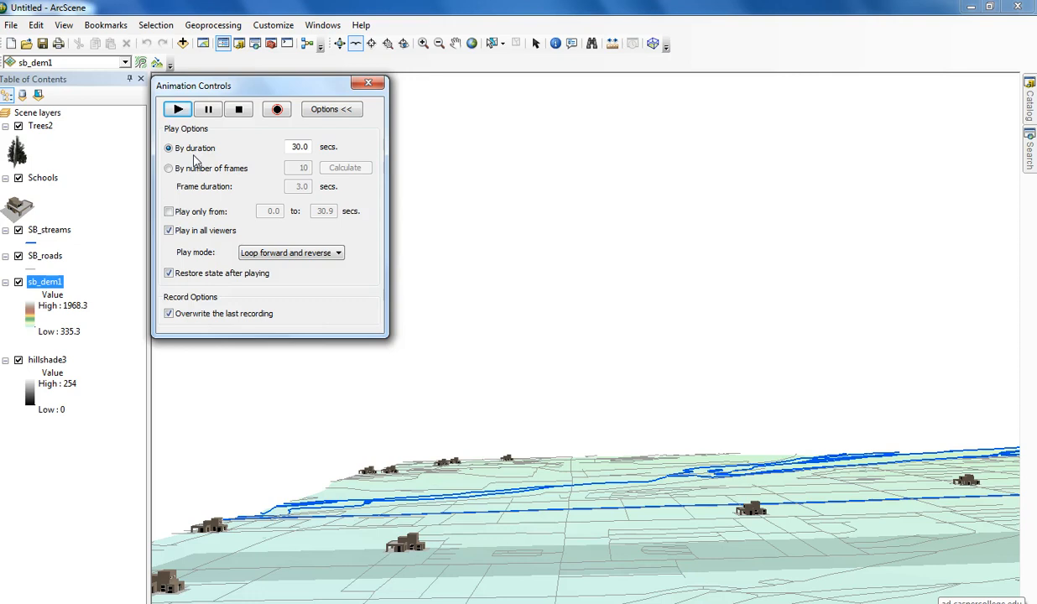
left_click_drag(250, 86, 469, 96)
left_click(480, 128)
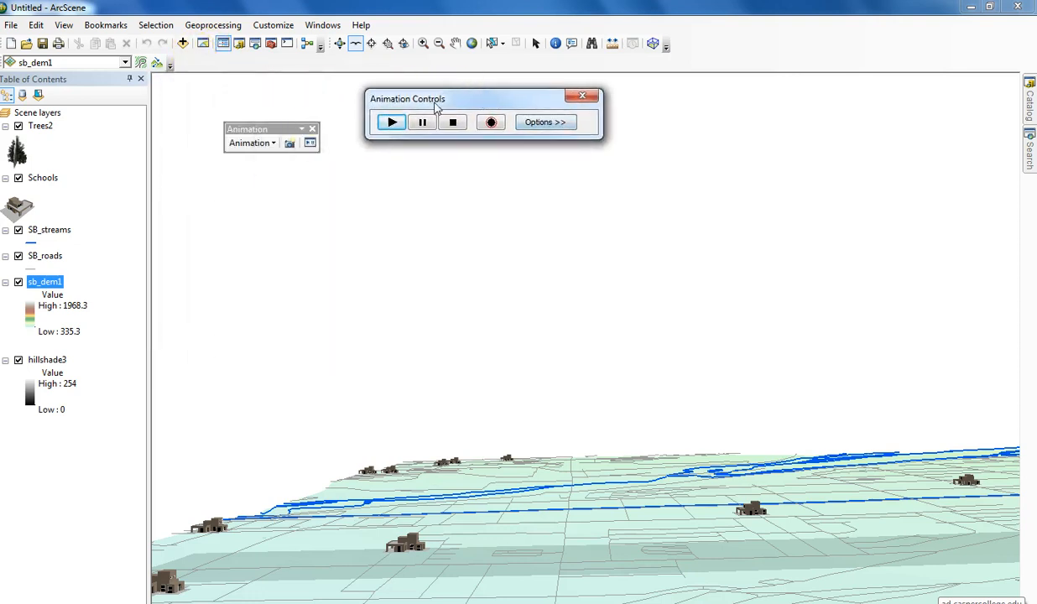
- Look over the dialogs for saving and loading ArcScene animation files, cancelling both
left_click(271, 144)
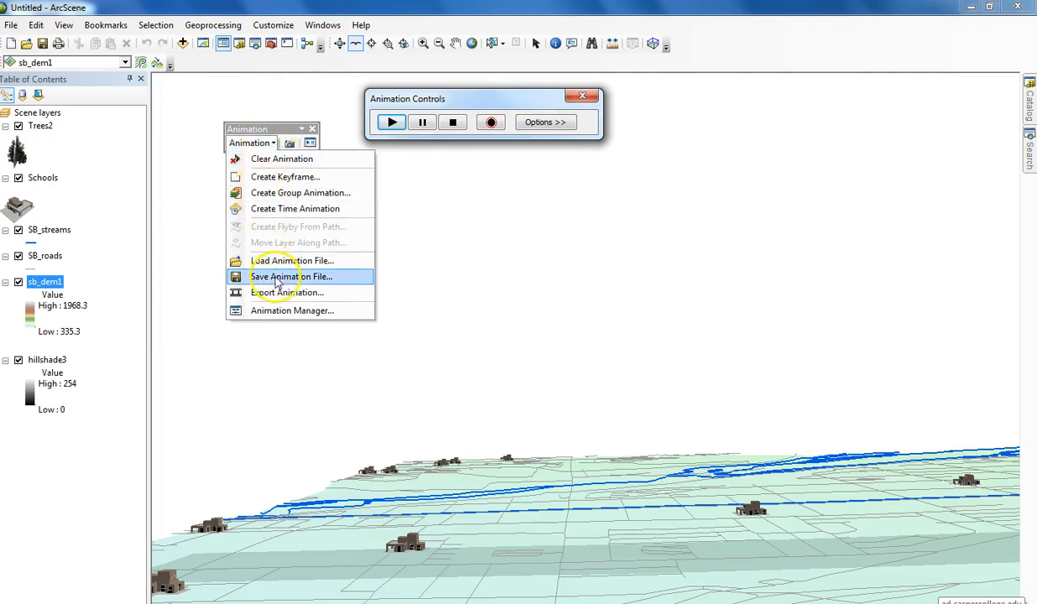
left_click(277, 277)
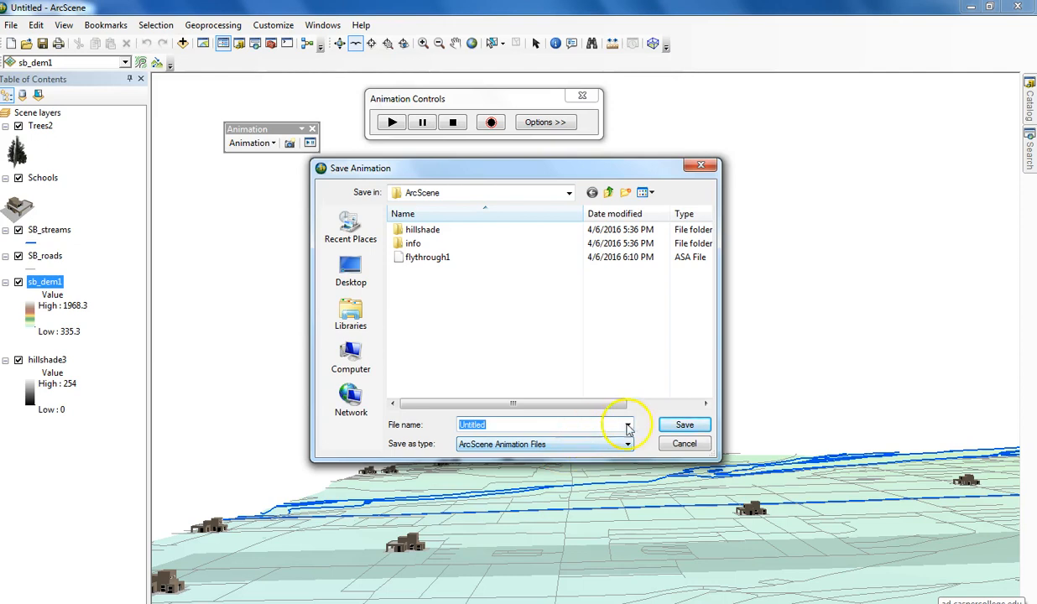
left_click(679, 425)
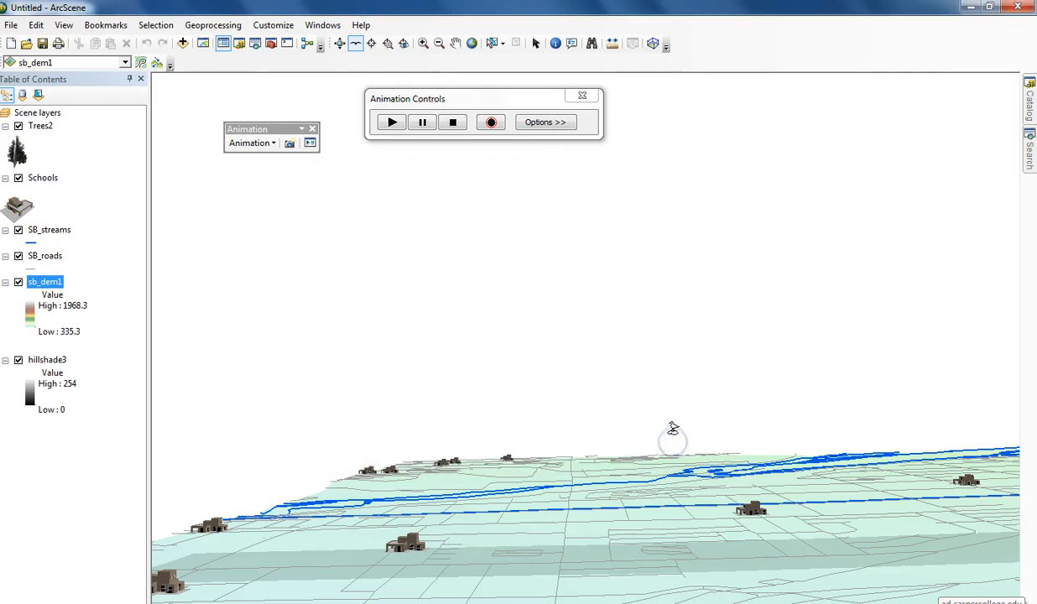
left_click(251, 142)
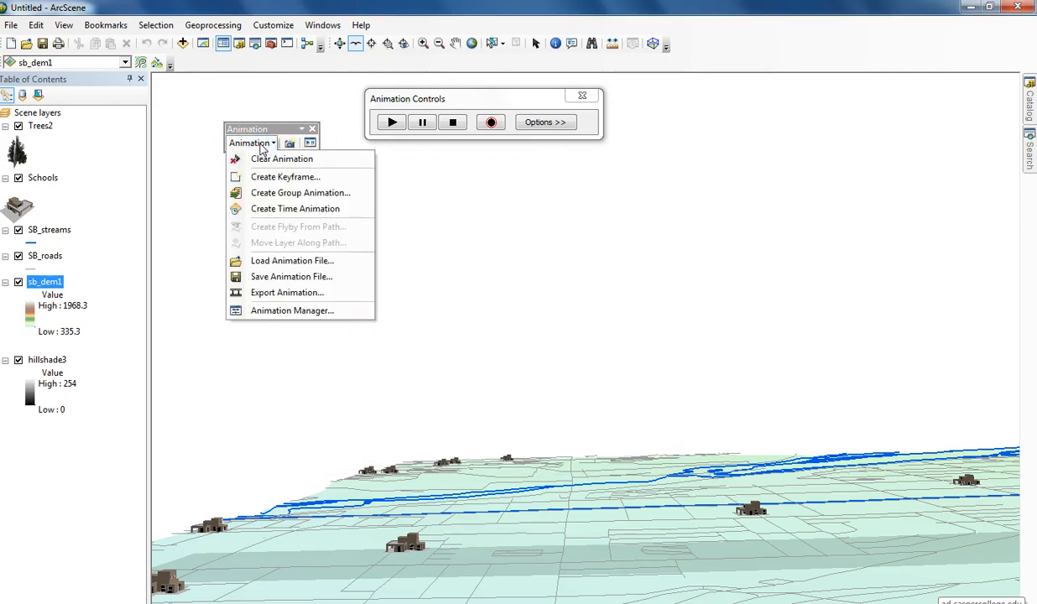
left_click(273, 261)
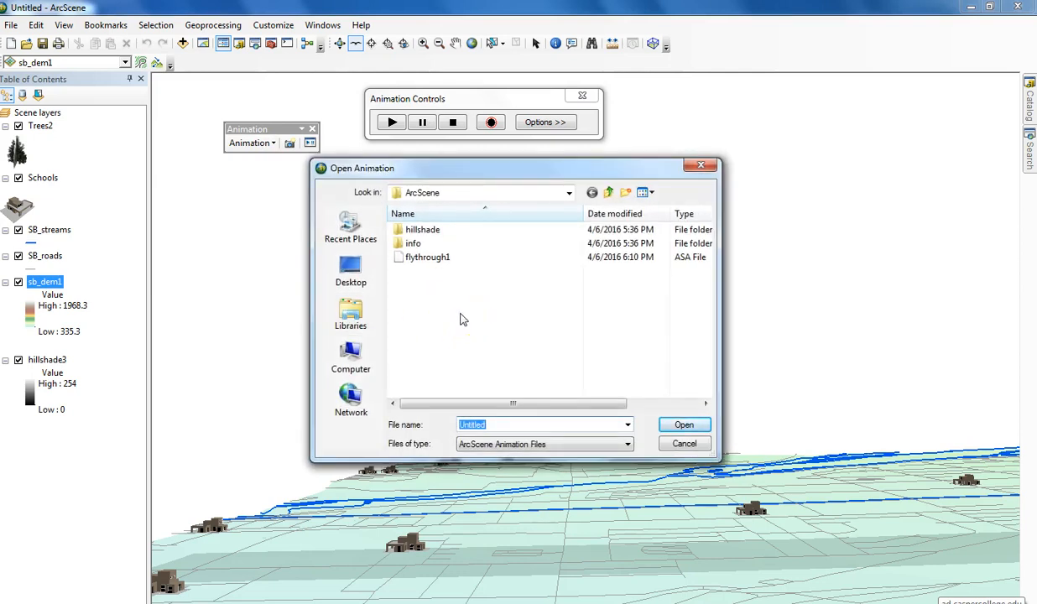
left_click(698, 451)
left_click(692, 446)
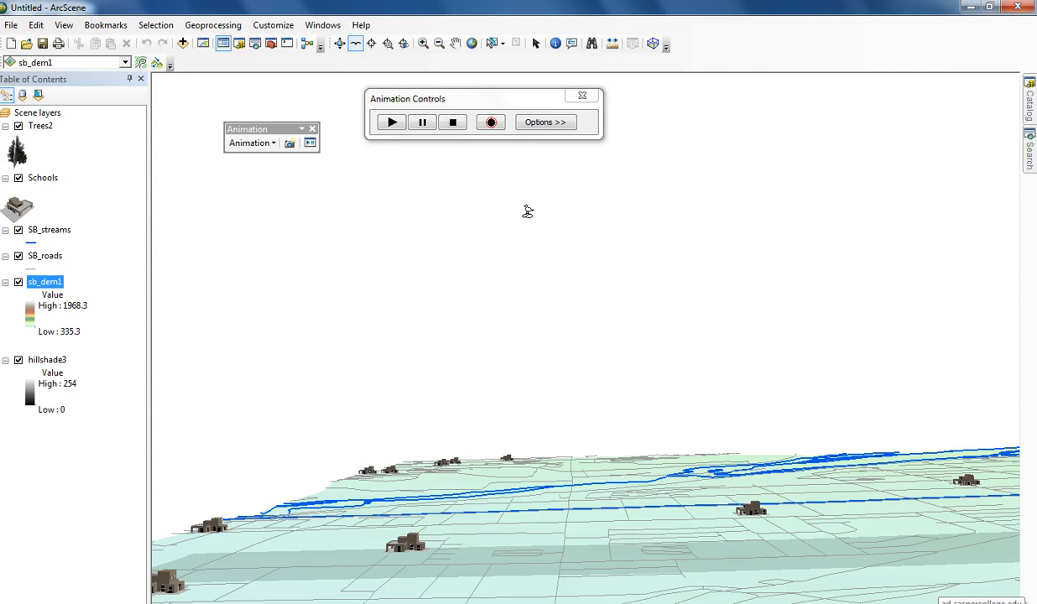
- View the Export animation dialog with its AVI output type and close it without exporting
left_click(272, 142)
left_click(273, 291)
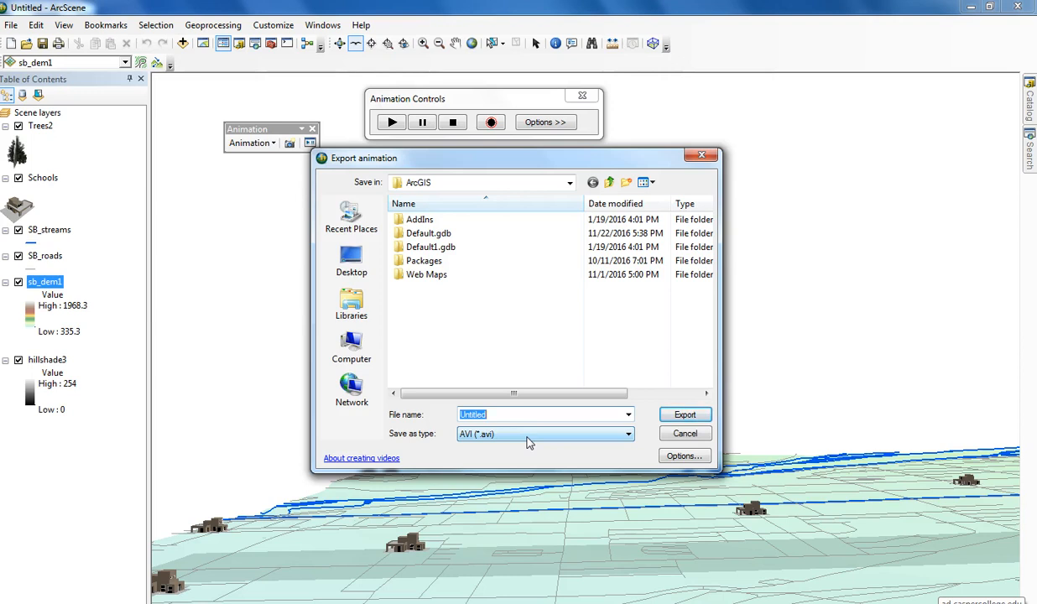
left_click(699, 155)
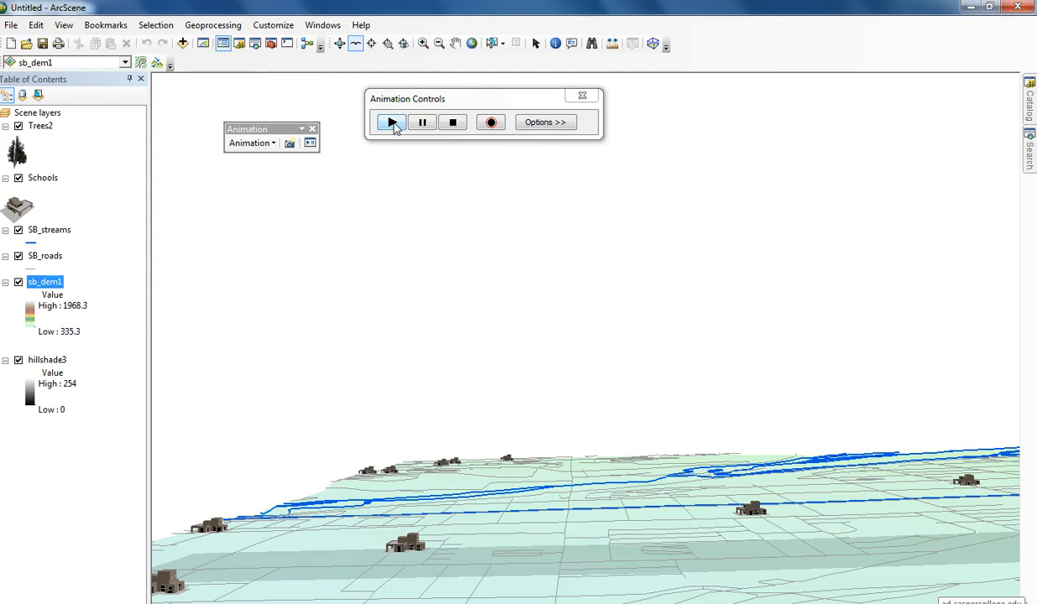
- Return the scene view to the full sb_dem1 layer extent
right_click(54, 283)
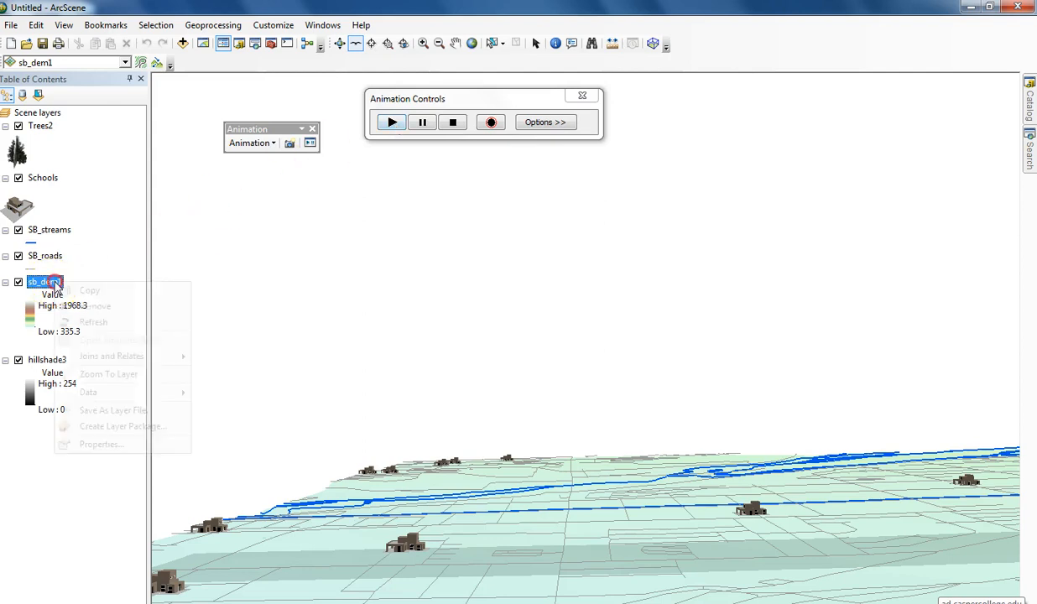
left_click(118, 373)
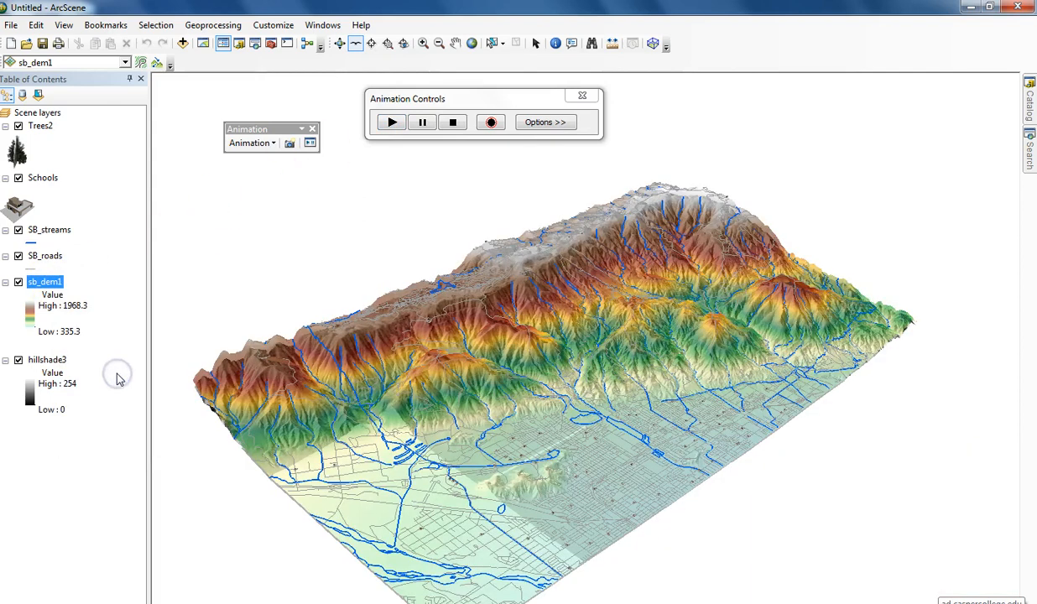